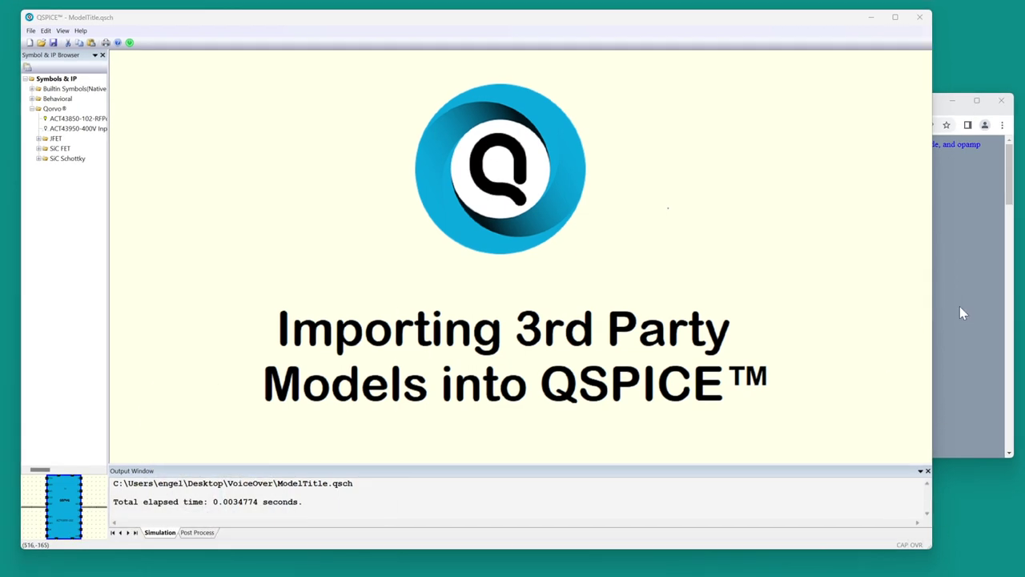
Copy the 1N4148 diode model from the Spice Stuff web page into the QSPICE schematic and autogenerate a symbol for it
{"action": "left_click", "coordinate": [963, 312]}
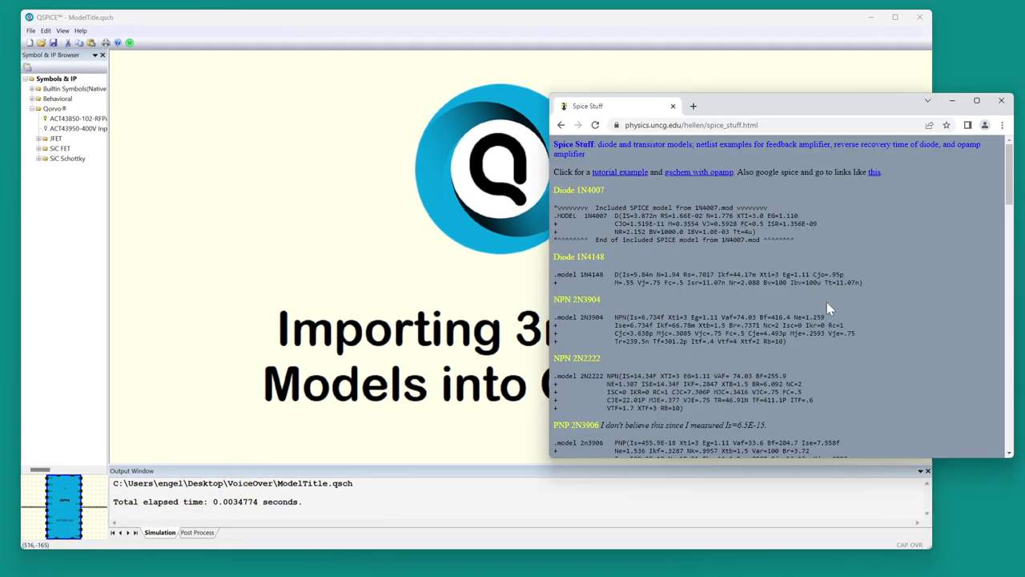
{"action": "left_click_drag", "start_coordinate": [886, 282], "coordinate": [551, 274]}
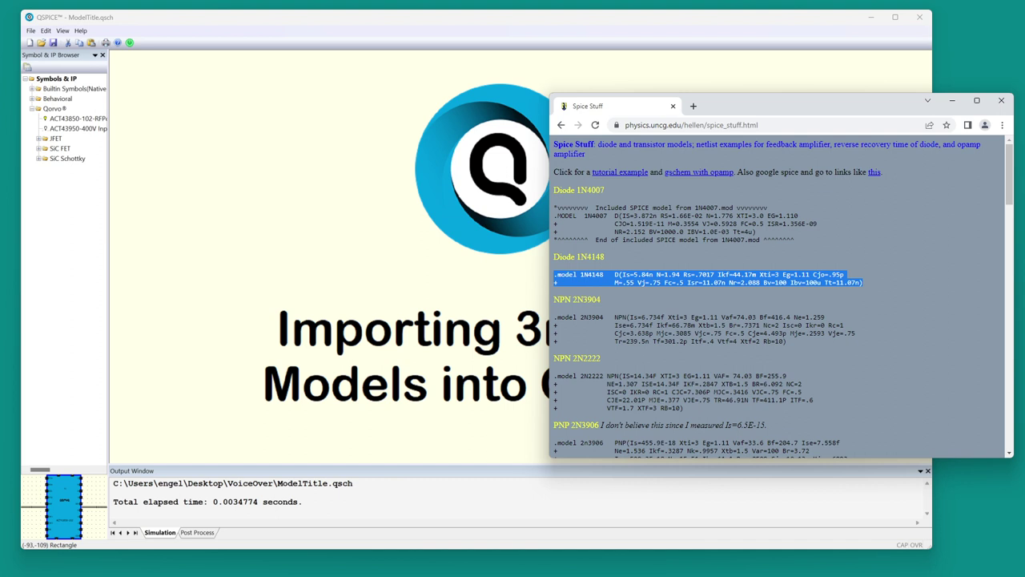
{"action": "left_click", "coordinate": [317, 245]}
{"action": "scroll", "coordinate": [371, 259], "scroll_direction": "down", "scroll_amount": 5}
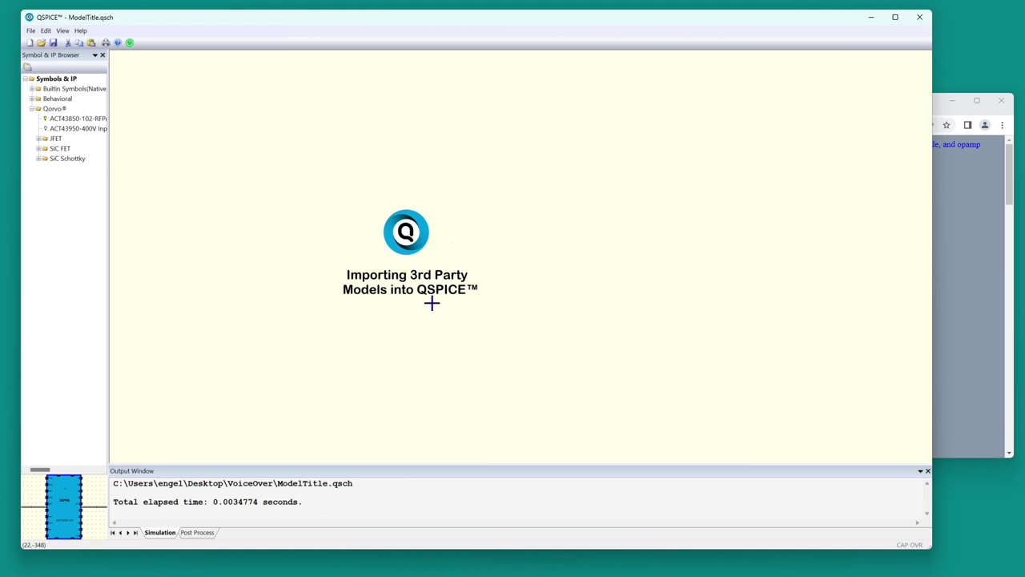
{"action": "key", "text": "ctrl+v"}
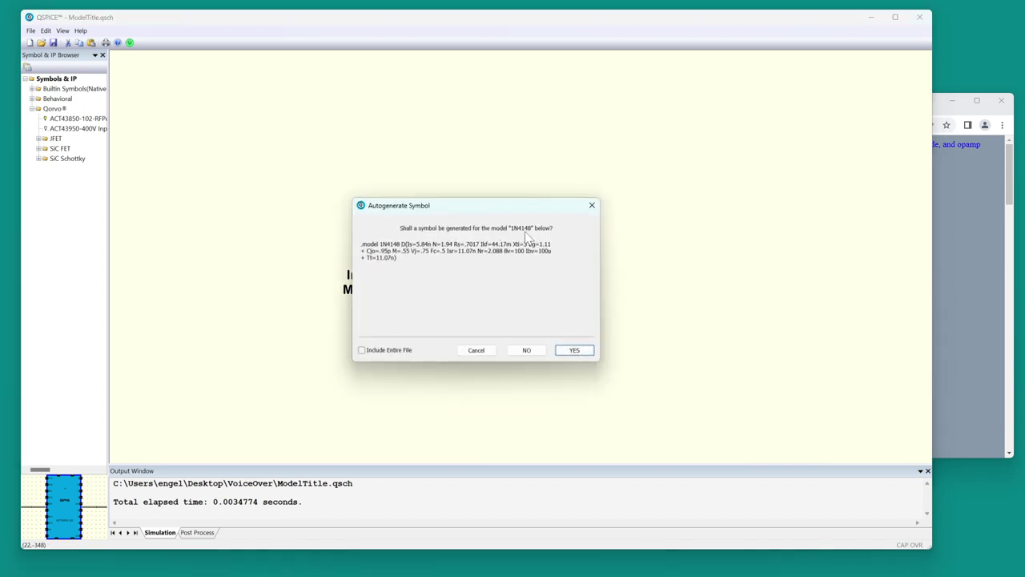
{"action": "left_click", "coordinate": [574, 351]}
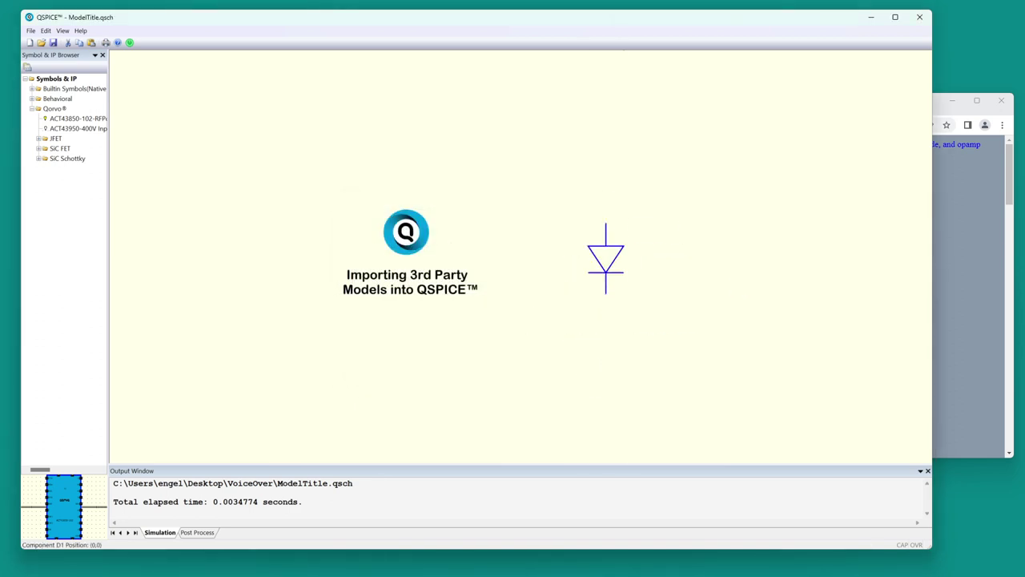
Place two 1N4148 diodes, one directly below the other, beside the title text
{"action": "left_click", "coordinate": [605, 241]}
{"action": "key", "text": "Escape"}
{"action": "left_click", "coordinate": [606, 328]}
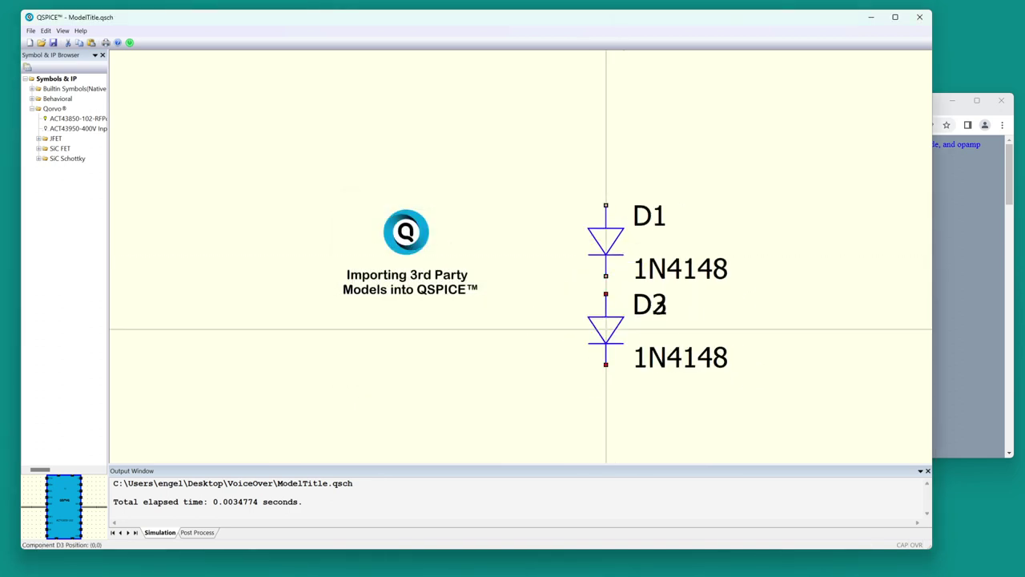
{"action": "key", "text": "Escape"}
Delete the logo and the "Importing 3rd Party Models into QSPICE" title from the schematic
{"action": "left_click", "coordinate": [476, 283]}
{"action": "key", "text": "Delete"}
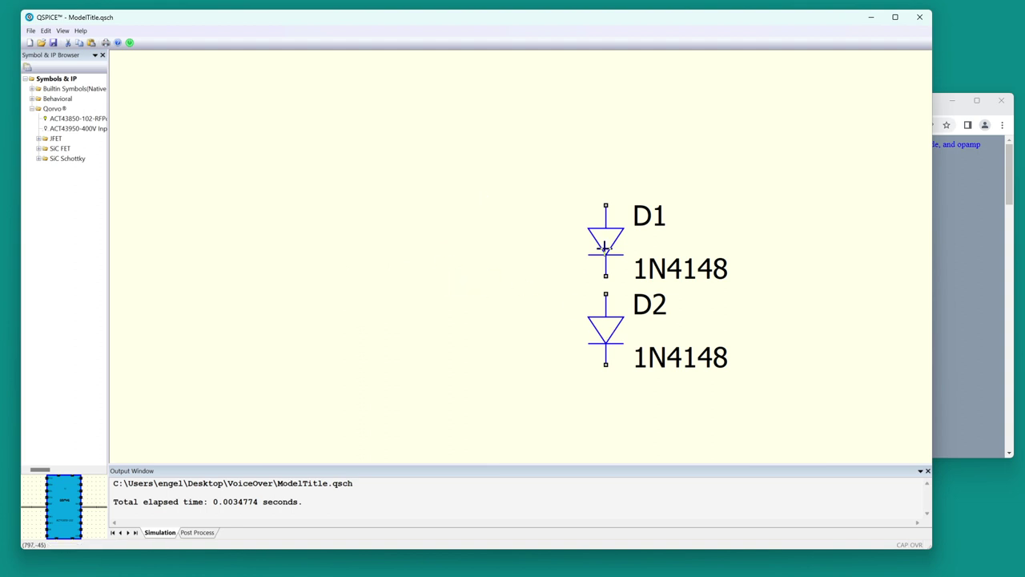
{"action": "key", "text": "space"}
{"action": "scroll", "coordinate": [316, 253], "scroll_direction": "down", "scroll_amount": 2}
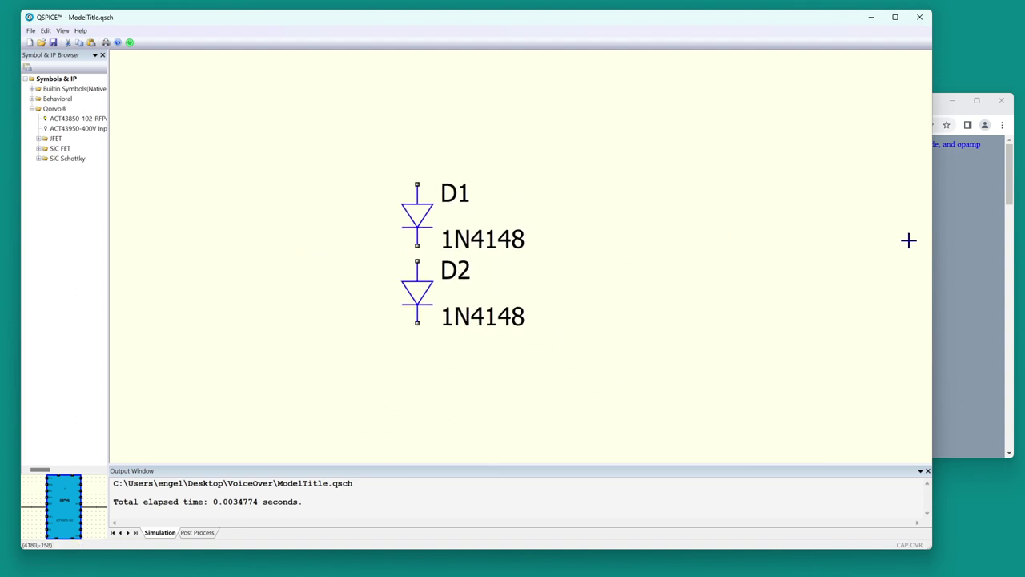
Copy the NPN 2N3904 model from the Spice Stuff web page into the QSPICE schematic and autogenerate its symbol
{"action": "left_click", "coordinate": [952, 117]}
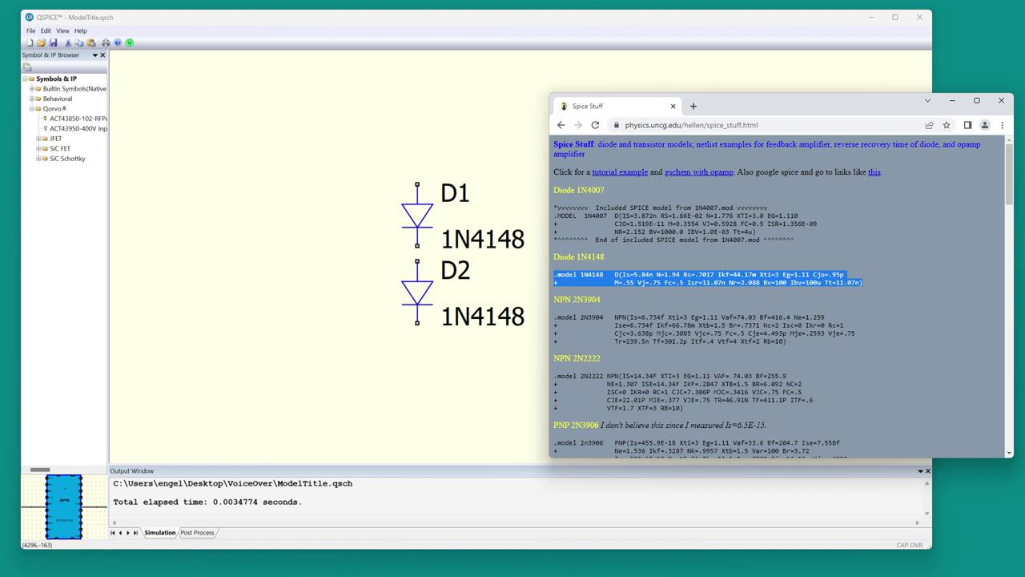
{"action": "left_click", "coordinate": [797, 337]}
{"action": "left_click_drag", "start_coordinate": [800, 351], "coordinate": [500, 318]}
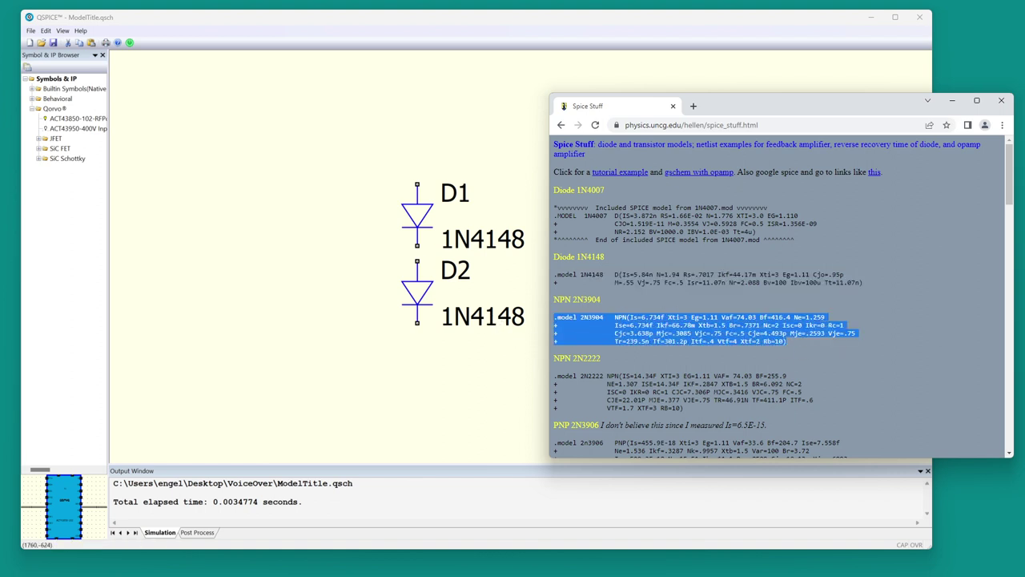
{"action": "left_click", "coordinate": [366, 290]}
{"action": "key", "text": "ctrl+v"}
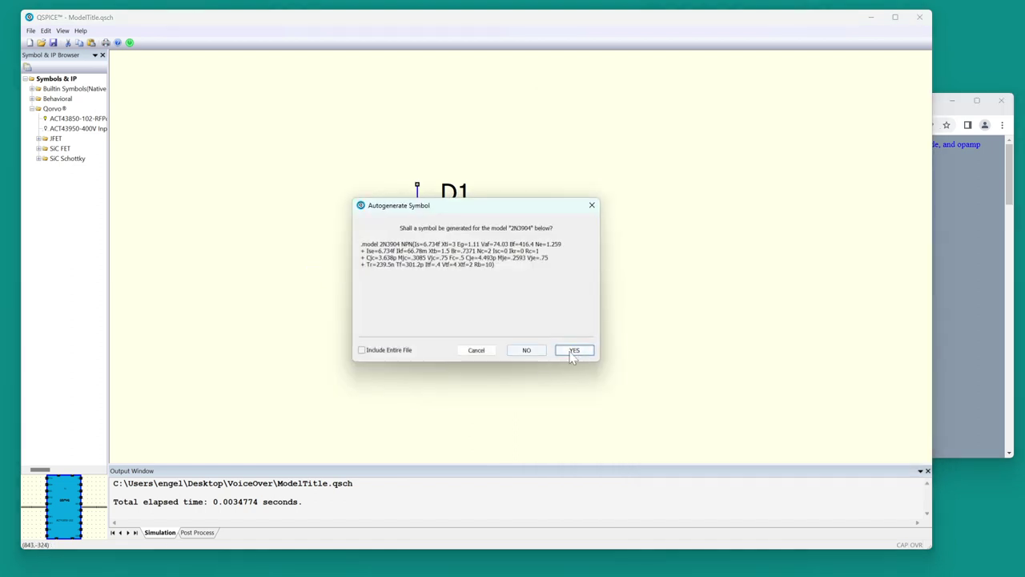
{"action": "left_click", "coordinate": [575, 350]}
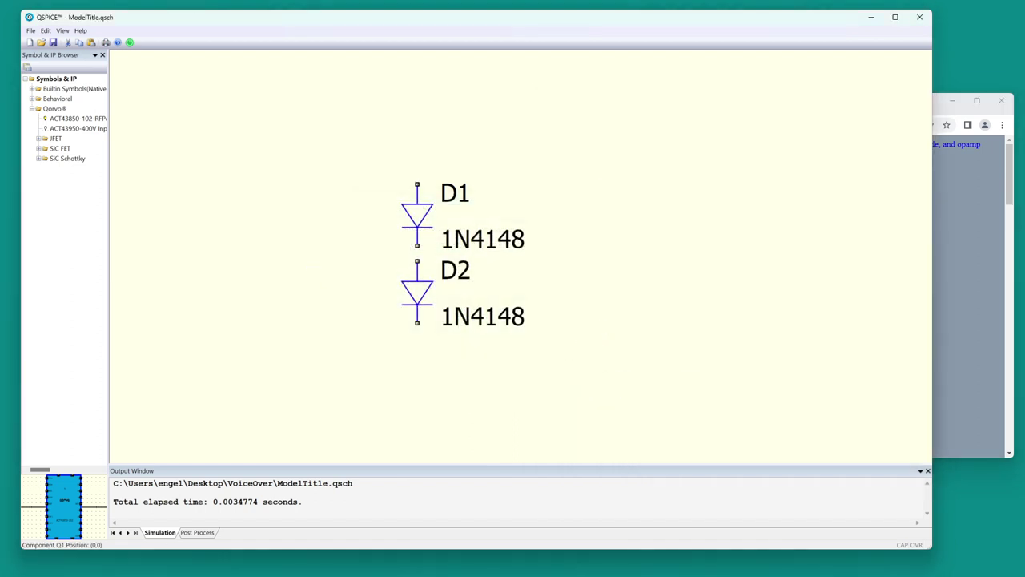
Place a 2N3904 transistor to the upper right of the diodes and a duplicate of it further right and slightly lower
{"action": "left_click", "coordinate": [679, 168]}
{"action": "key", "text": "Escape"}
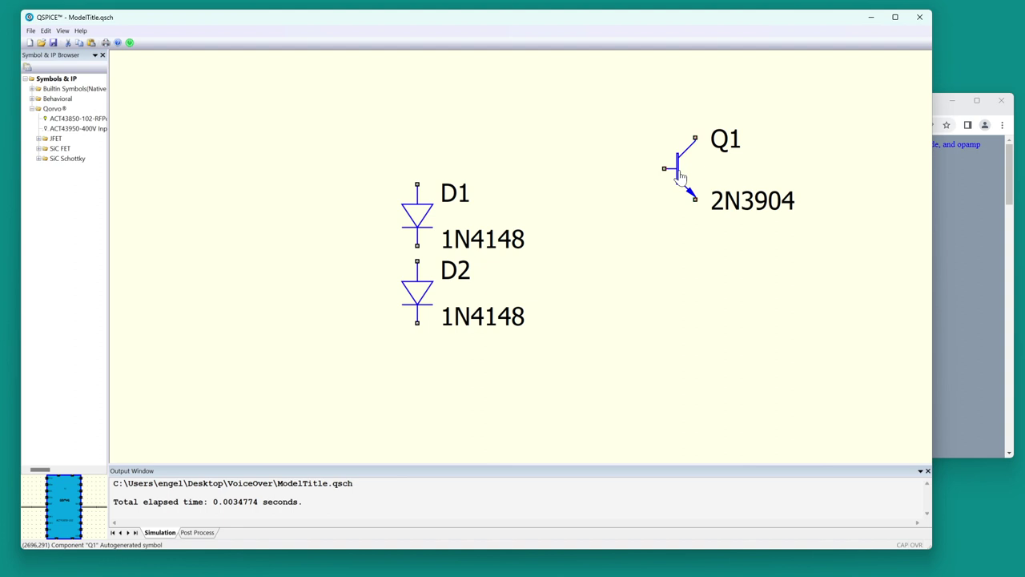
{"action": "key", "text": "ctrl+c"}
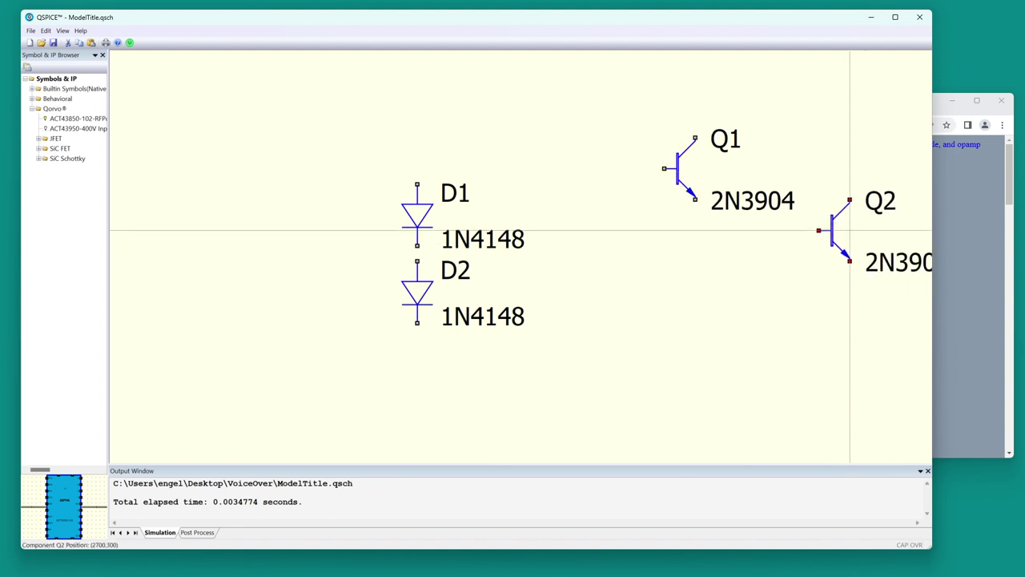
{"action": "left_click", "coordinate": [850, 215]}
{"action": "right_click", "coordinate": [854, 224]}
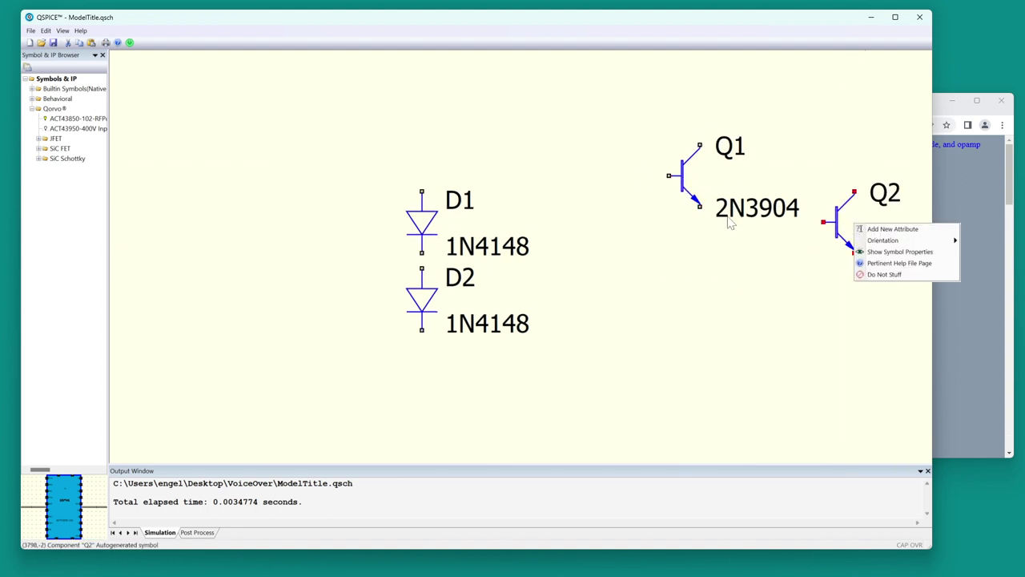
{"action": "key", "text": "Escape"}
Add a ground below D2 and wire it up through both diodes and across to the base of Q1
{"action": "key", "text": "g"}
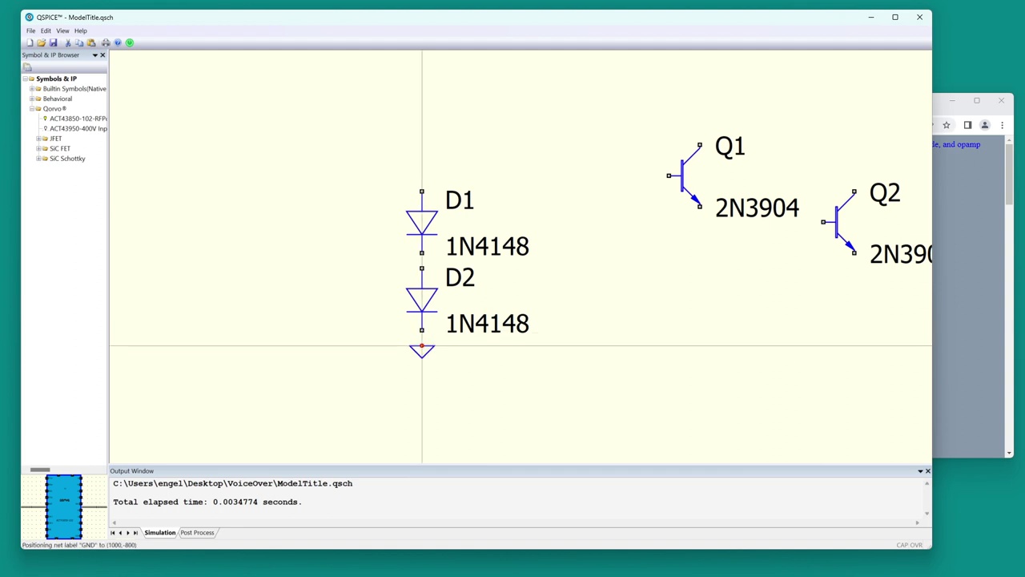
{"action": "left_click", "coordinate": [422, 345]}
{"action": "left_click", "coordinate": [422, 346]}
{"action": "left_click", "coordinate": [423, 175]}
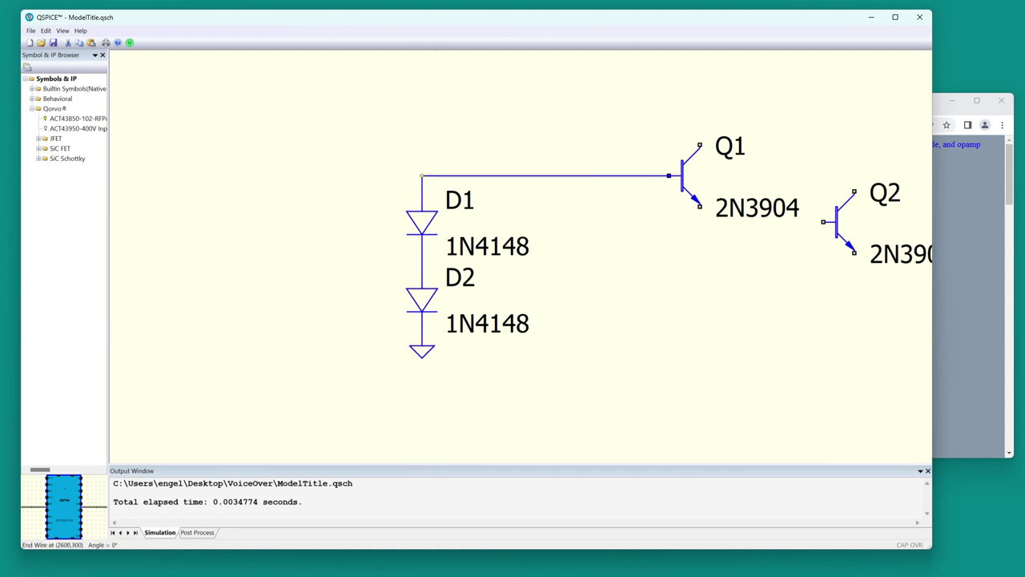
{"action": "left_click", "coordinate": [680, 174]}
Draw a wire straight down from Q1's emitter and connect the base of Q2 to it
{"action": "left_click", "coordinate": [699, 207]}
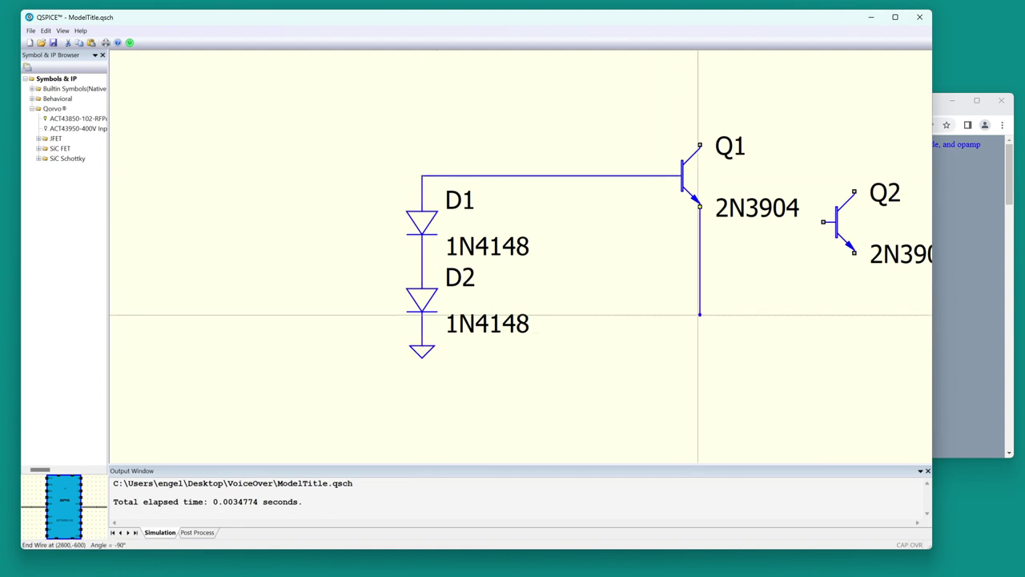
{"action": "left_click", "coordinate": [699, 315]}
{"action": "left_click", "coordinate": [824, 221]}
{"action": "left_click", "coordinate": [700, 221]}
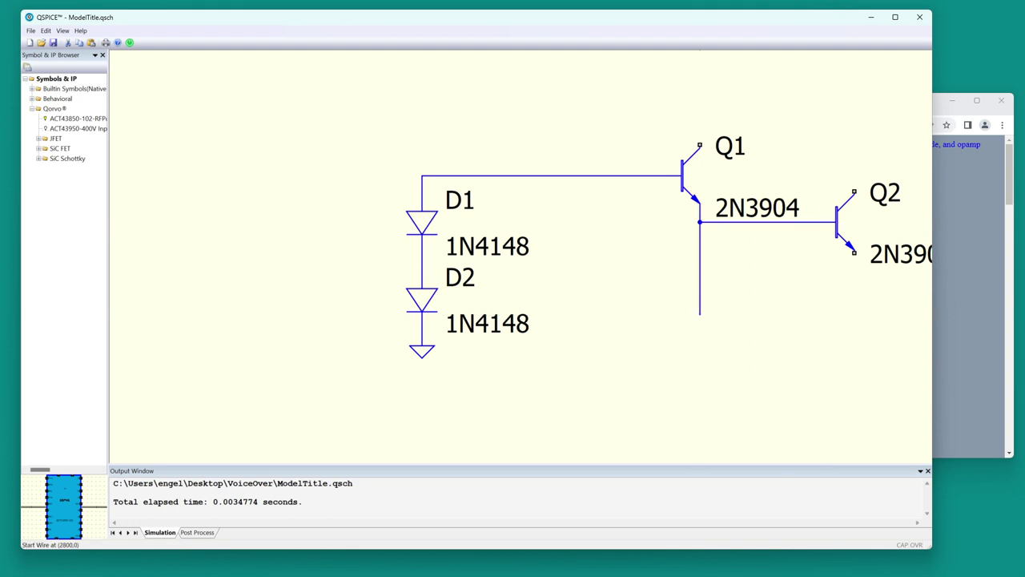
Ground Q2's emitter and wire the collectors of Q1 and Q2 together above the transistors
{"action": "key", "text": "g"}
{"action": "left_click", "coordinate": [854, 255]}
{"action": "key", "text": "w"}
{"action": "left_click", "coordinate": [854, 191]}
{"action": "left_click", "coordinate": [854, 129]}
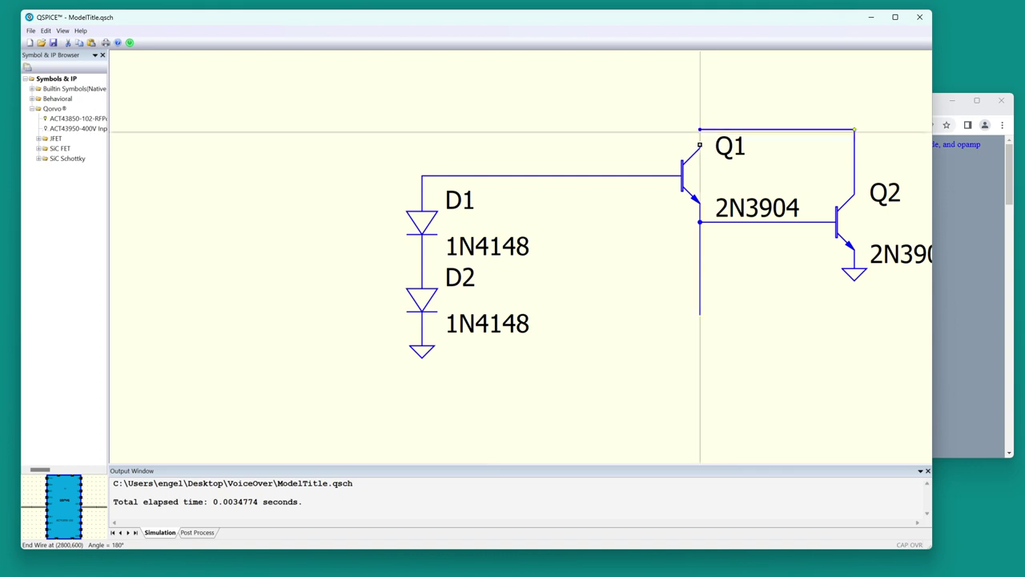
{"action": "left_click", "coordinate": [699, 128]}
Extend the collector wire to the right past Q2 and then downward
{"action": "scroll", "coordinate": [701, 144], "scroll_direction": "down", "scroll_amount": 3}
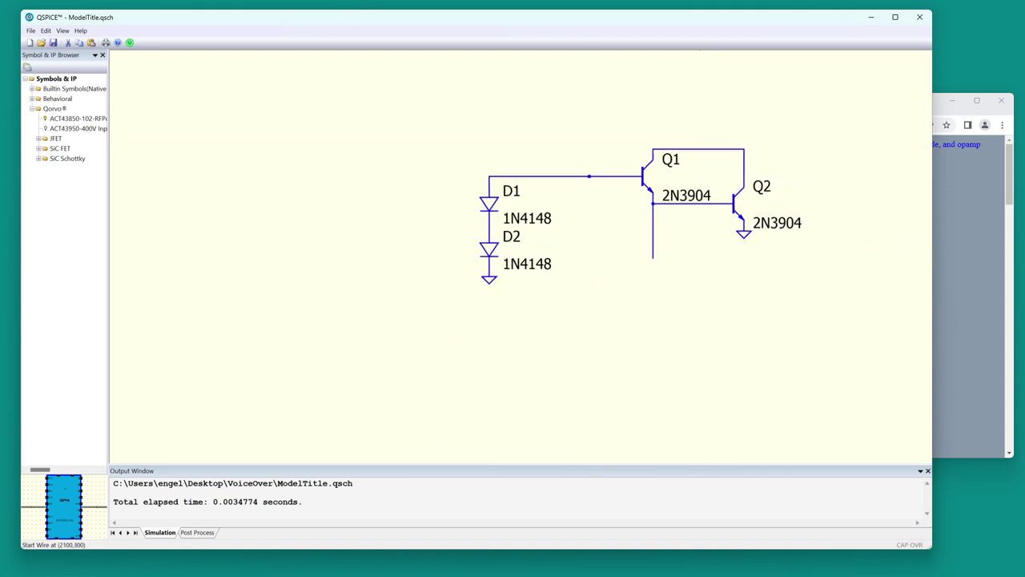
{"action": "left_click", "coordinate": [701, 152]}
{"action": "left_click", "coordinate": [837, 152]}
{"action": "left_click", "coordinate": [836, 208]}
Add a ground at the lower end of the supply wire and insert a voltage source into its vertical segment
{"action": "key", "text": "g"}
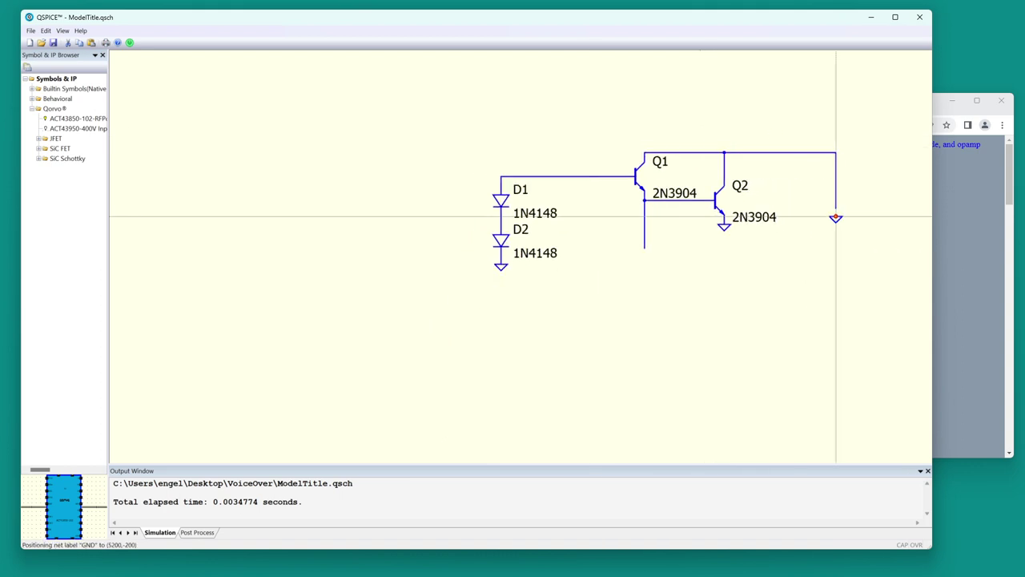
{"action": "left_click", "coordinate": [836, 216]}
{"action": "left_click", "coordinate": [836, 208]}
{"action": "key", "text": "v"}
{"action": "left_click", "coordinate": [836, 176]}
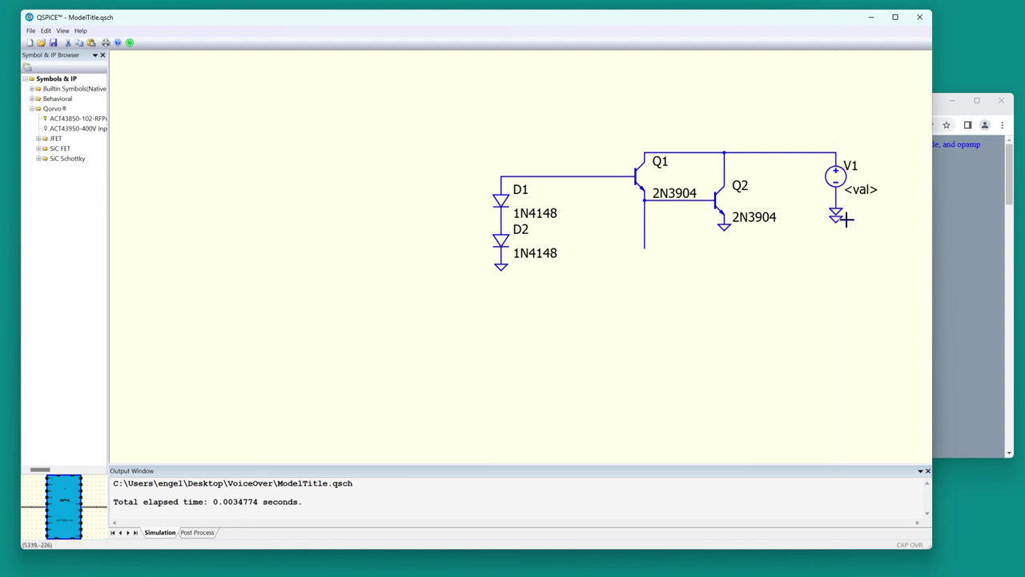
Tidy the doubled grounds under V1 into a single one close below the source, and set V1's value to 5
{"action": "left_click", "coordinate": [836, 220]}
{"action": "key", "text": "Delete"}
{"action": "left_click_drag", "start_coordinate": [838, 211], "coordinate": [840, 201]}
{"action": "left_click", "coordinate": [851, 189]}
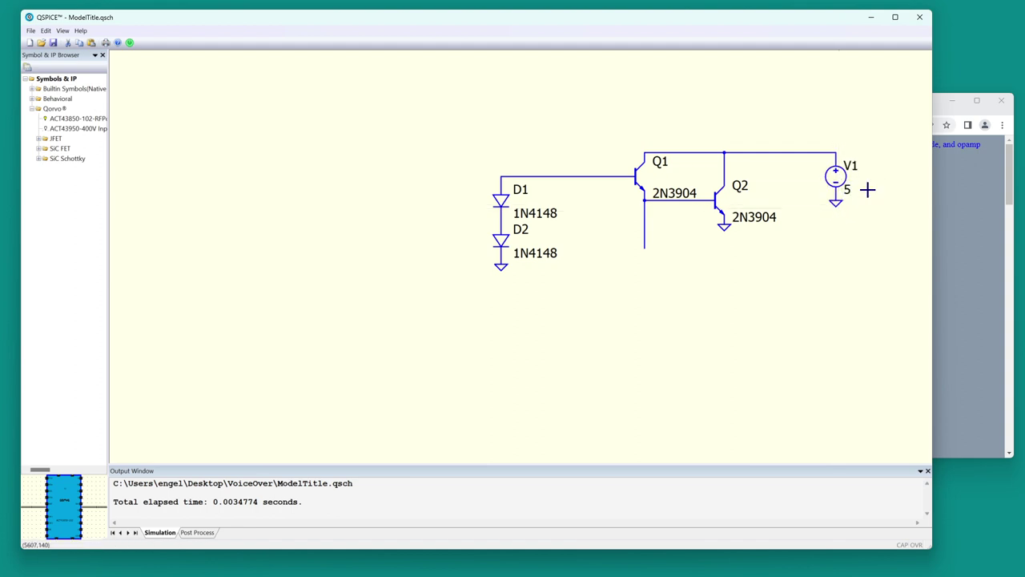
Move V1 together with its ground closer to Q2, keeping the supply wire horizontal
{"action": "left_click_drag", "start_coordinate": [801, 122], "coordinate": [884, 218]}
{"action": "left_click_drag", "start_coordinate": [836, 176], "coordinate": [813, 185]}
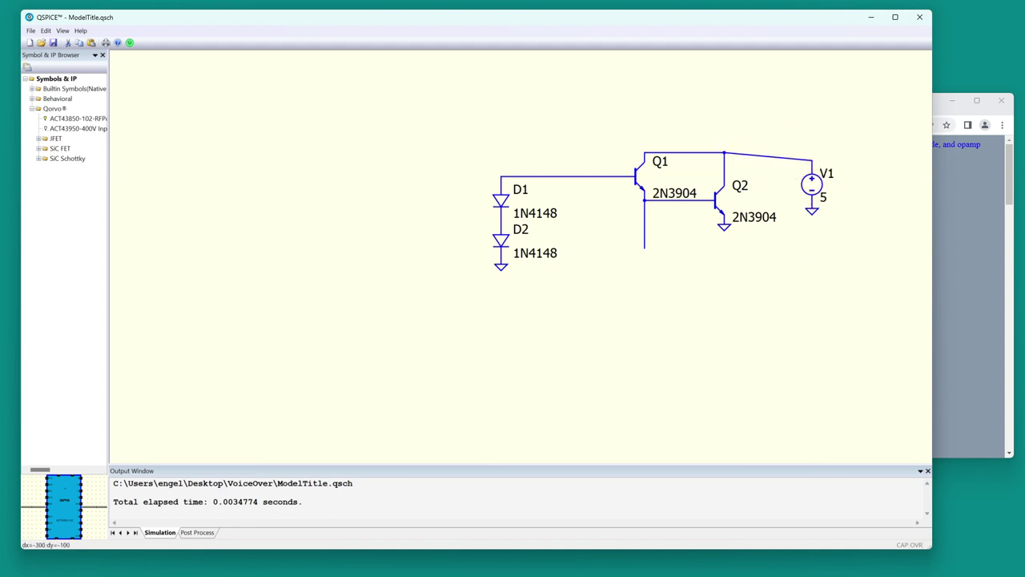
{"action": "left_click_drag", "start_coordinate": [788, 139], "coordinate": [788, 138]}
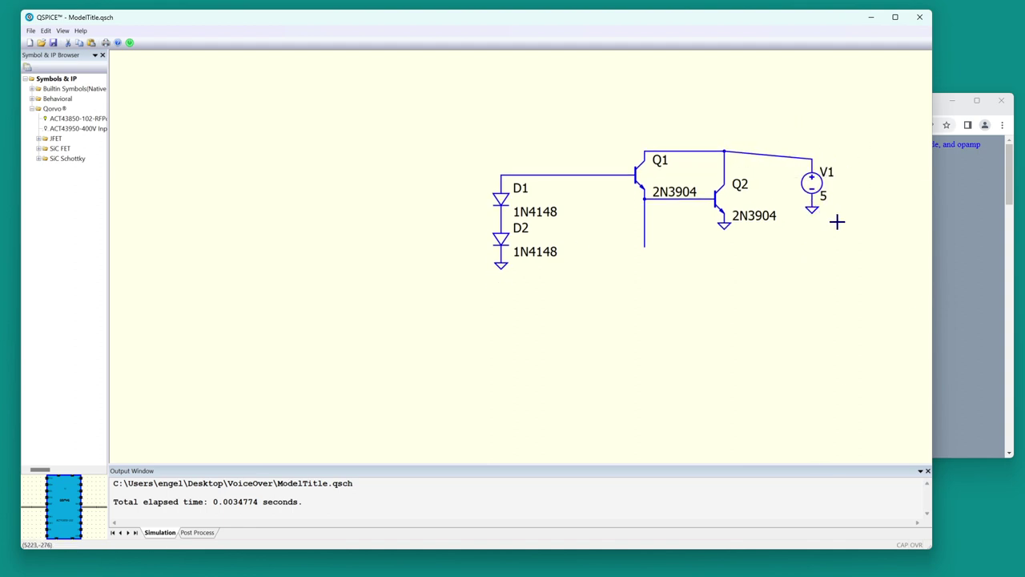
{"action": "left_click_drag", "start_coordinate": [790, 133], "coordinate": [849, 238]}
{"action": "left_click_drag", "start_coordinate": [820, 183], "coordinate": [812, 176]}
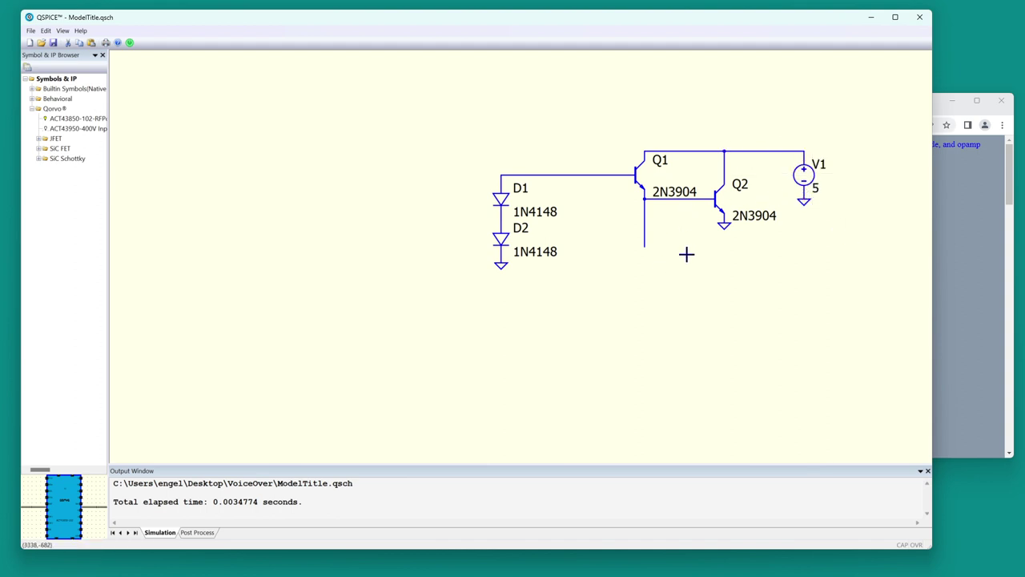
Place a grounded current source to the left of the diodes and wire its upper pin to the D1 and Q1 base node
{"action": "key", "text": "i"}
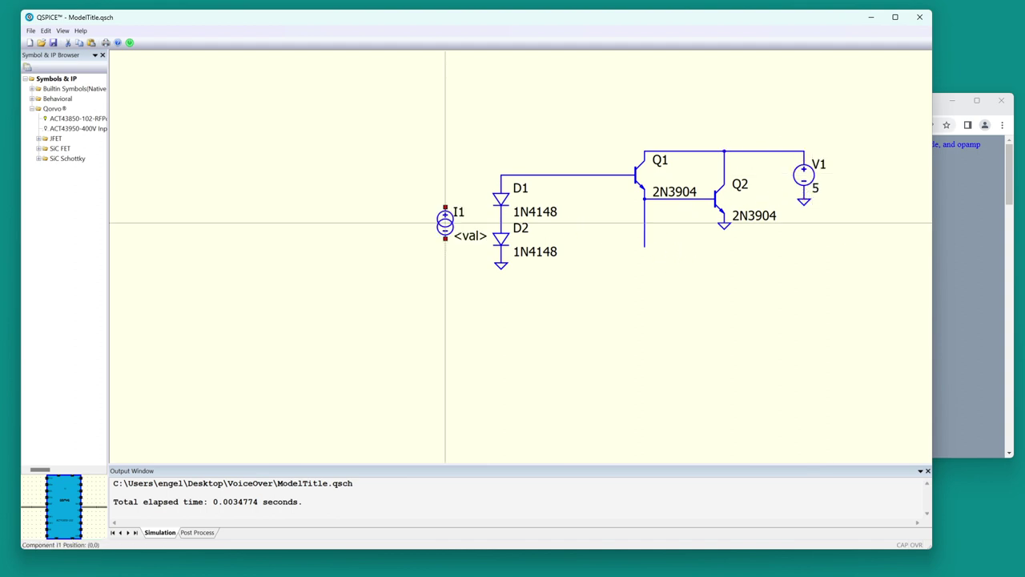
{"action": "left_click", "coordinate": [390, 215]}
{"action": "key", "text": "g"}
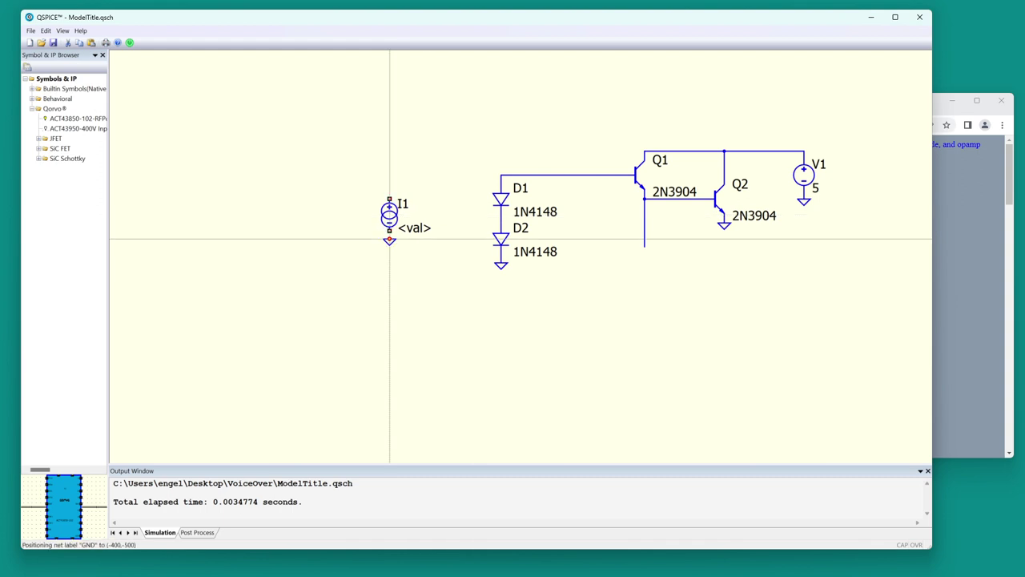
{"action": "left_click", "coordinate": [389, 239]}
{"action": "left_click", "coordinate": [389, 175]}
{"action": "left_click", "coordinate": [524, 175]}
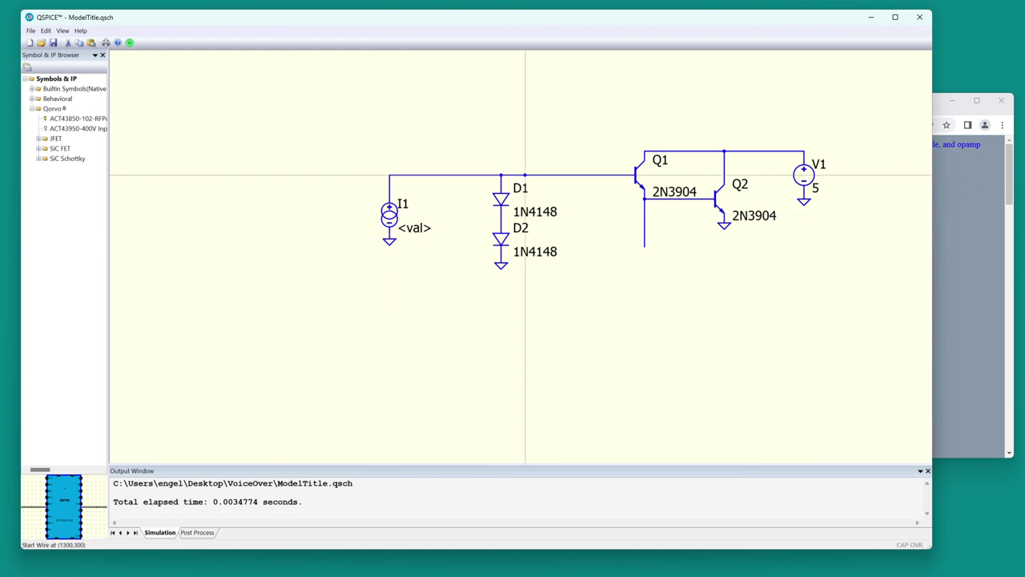
{"action": "right_click", "coordinate": [525, 175]}
Set the value of current source I1 to pwl 0 0 3m 200µ
{"action": "left_click", "coordinate": [414, 228]}
{"action": "type", "text": "p"}
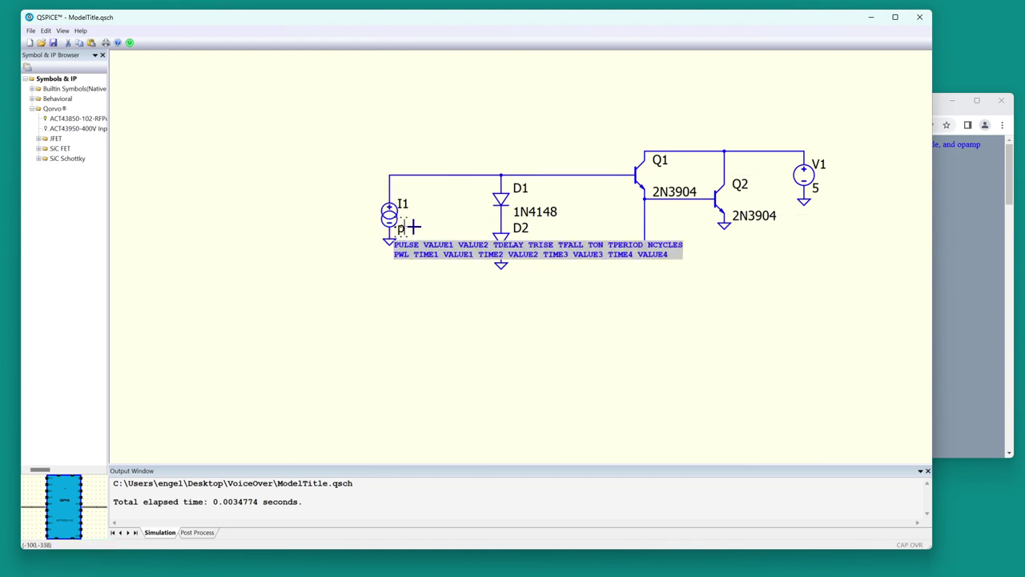
{"action": "type", "text": "wl 0 0"}
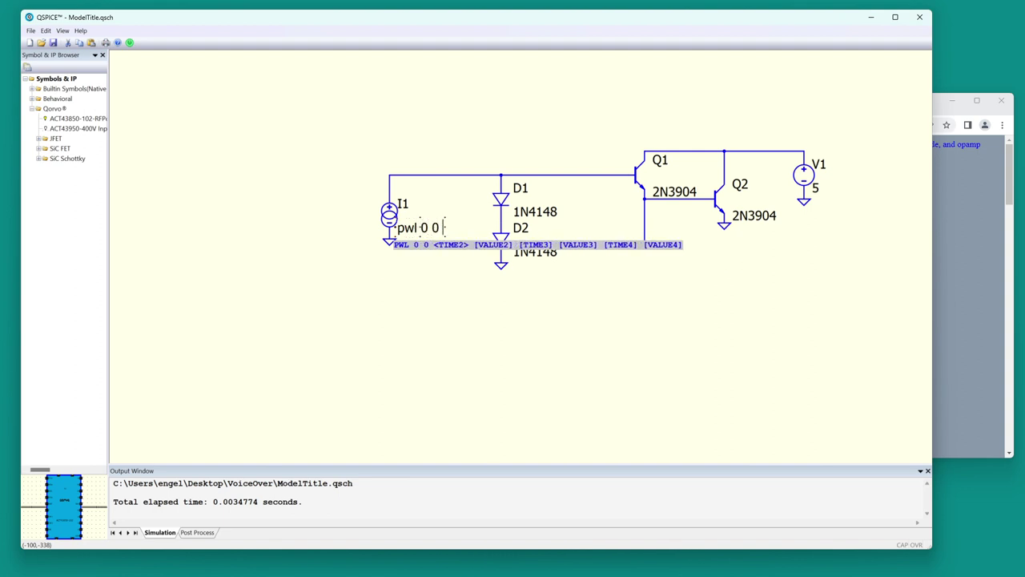
{"action": "type", "text": " 3m 200y"}
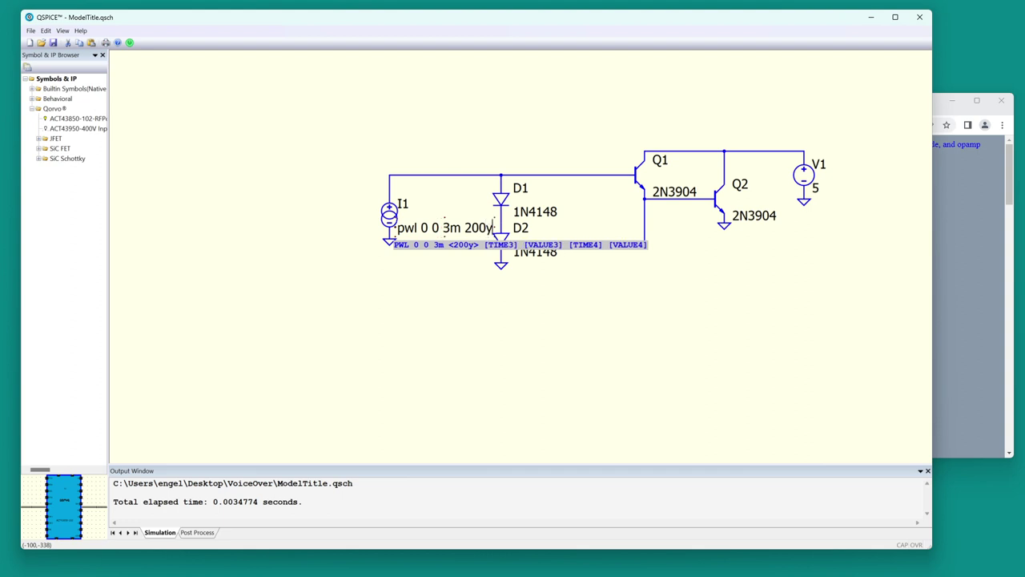
{"action": "key", "text": "Return"}
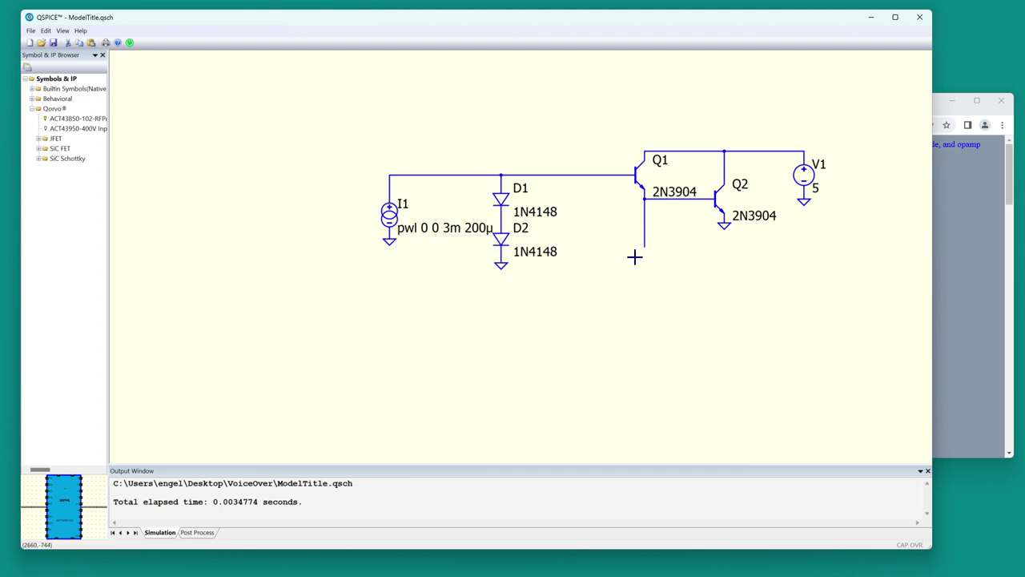
Place a grounded current source I2 below Q1's emitter, connected to the Q2 base node, and set its value to 1n
{"action": "key", "text": "i"}
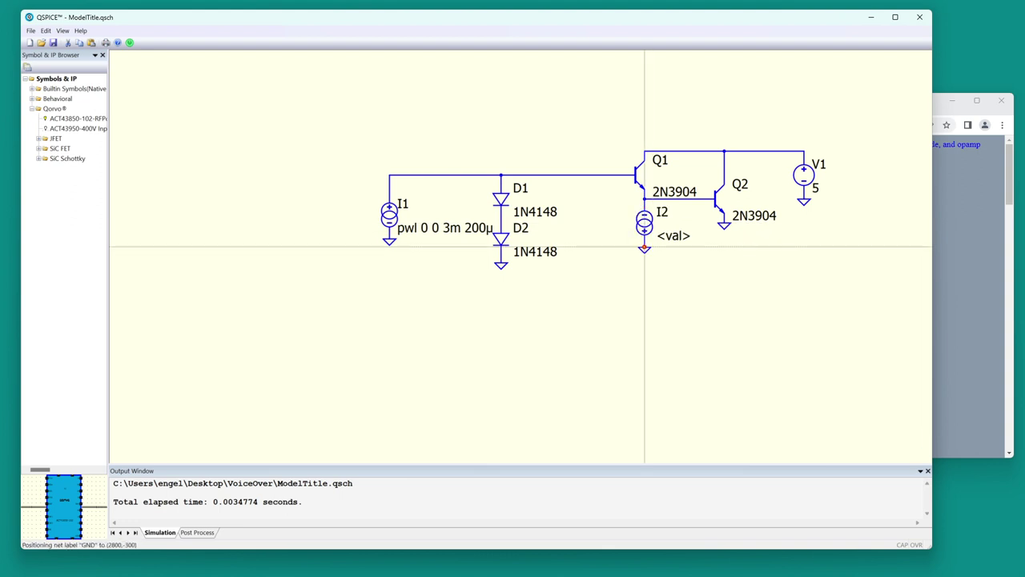
{"action": "left_click", "coordinate": [645, 228]}
{"action": "type", "text": "1n"}
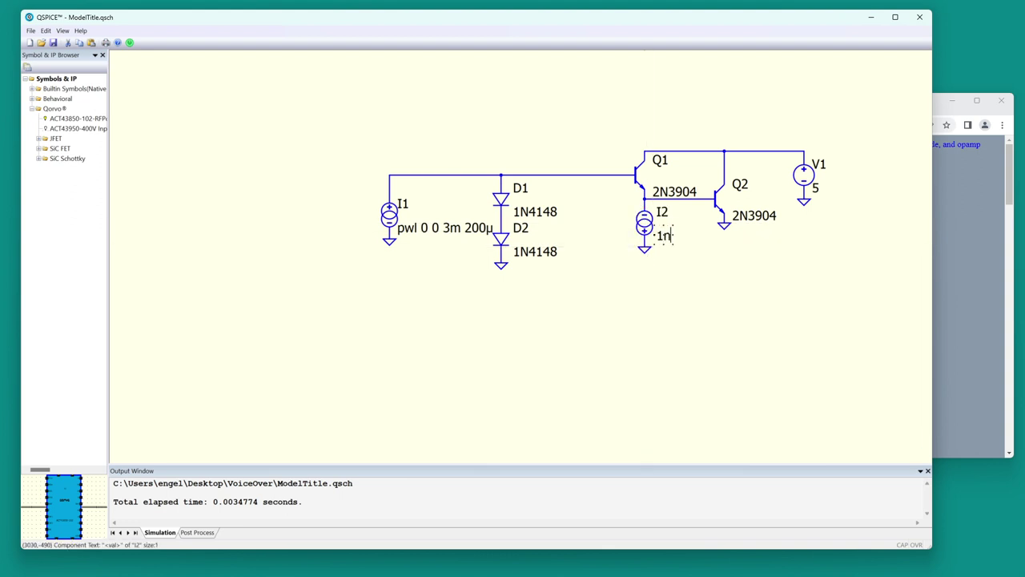
{"action": "key", "text": "Return"}
Move the D1–D2 string with its ground closer to Q1, and shift I1 with its ground toward the diodes
{"action": "scroll", "coordinate": [602, 328], "scroll_direction": "down", "scroll_amount": 1}
{"action": "left_click_drag", "start_coordinate": [488, 178], "coordinate": [553, 312]}
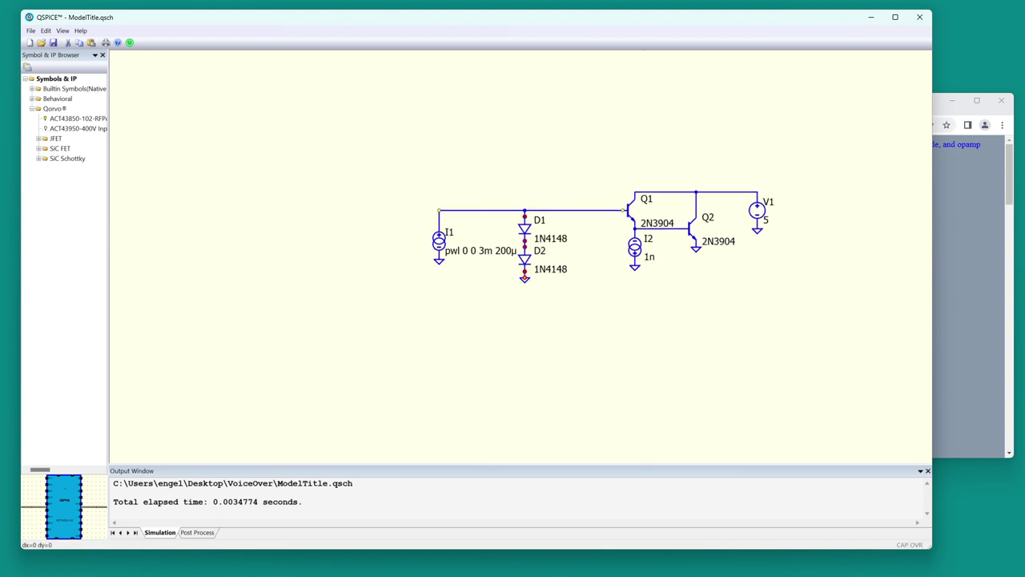
{"action": "left_click_drag", "start_coordinate": [525, 248], "coordinate": [573, 248]}
{"action": "left_click_drag", "start_coordinate": [371, 182], "coordinate": [473, 295]}
{"action": "left_click_drag", "start_coordinate": [420, 241], "coordinate": [463, 240]}
{"action": "key", "text": "space"}
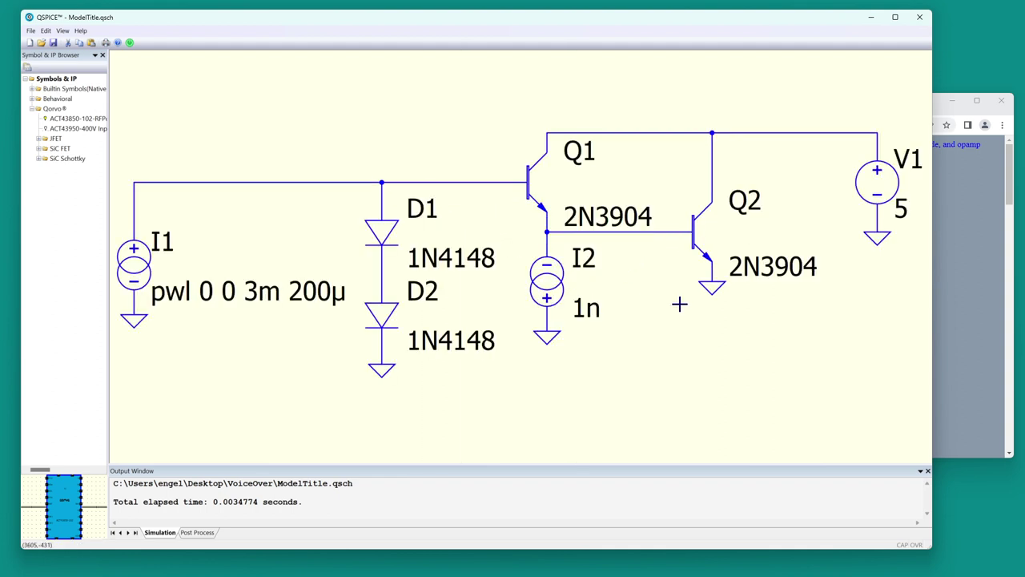
Add the SPICE directive .tran 3m to the schematic in the open area below Q2
{"action": "type", "text": ".tran 3m"}
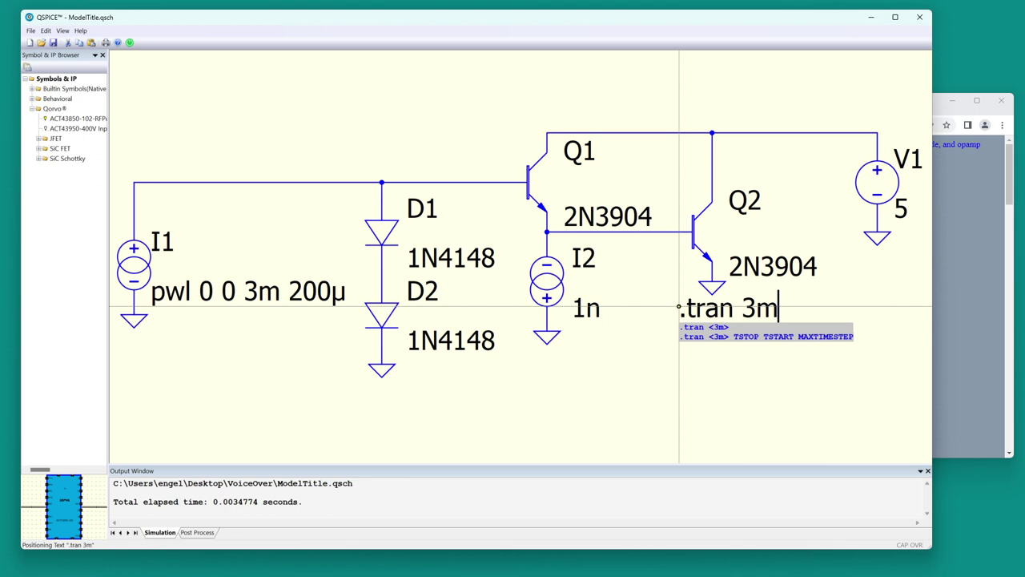
{"action": "left_click", "coordinate": [660, 350]}
{"action": "scroll", "coordinate": [557, 353], "scroll_direction": "down", "scroll_amount": 2}
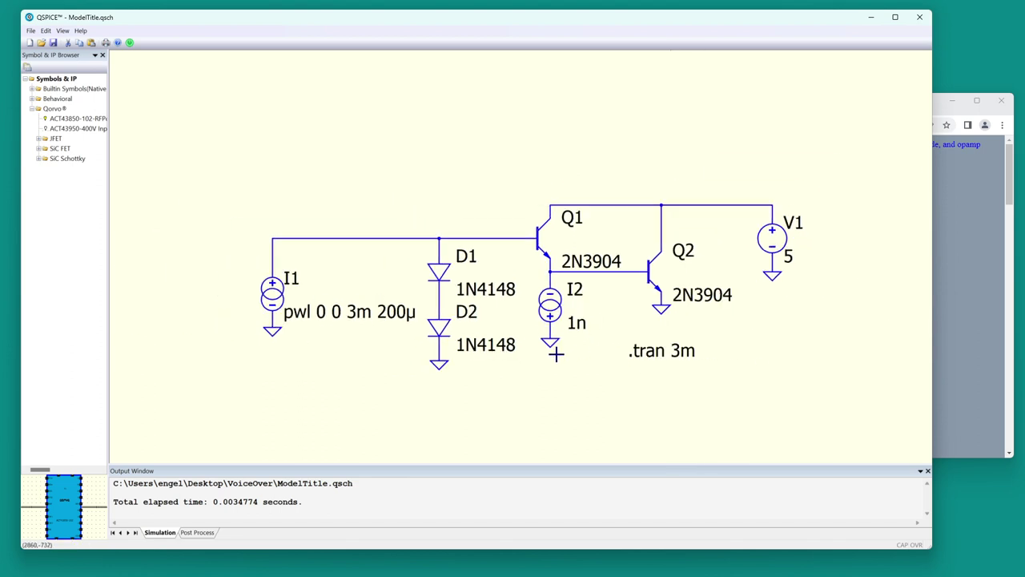
Shrink the schematic window to free desktop space and run the simulation
{"action": "left_click_drag", "start_coordinate": [931, 548], "coordinate": [690, 452]}
{"action": "right_click", "coordinate": [447, 327]}
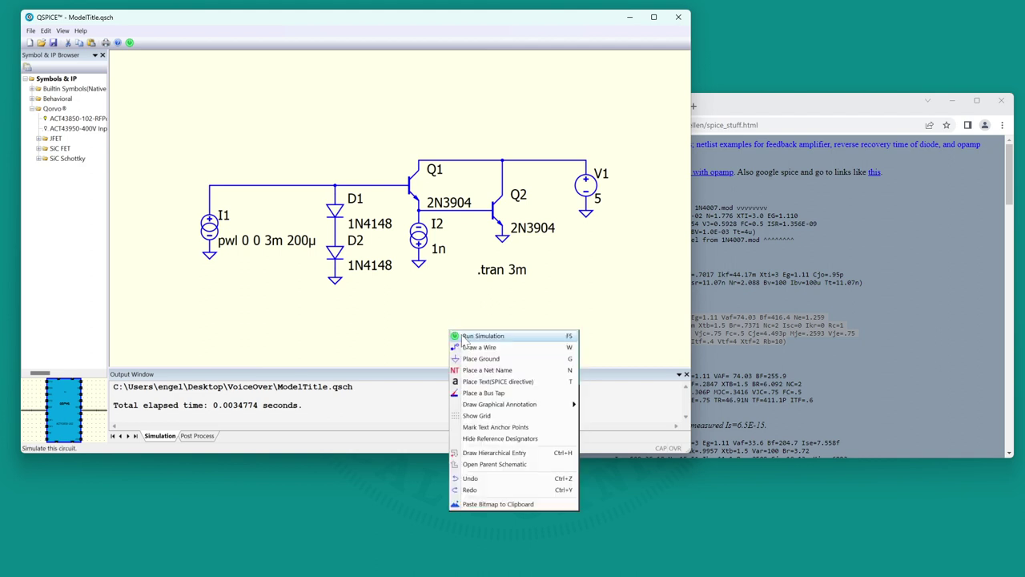
{"action": "left_click", "coordinate": [463, 333]}
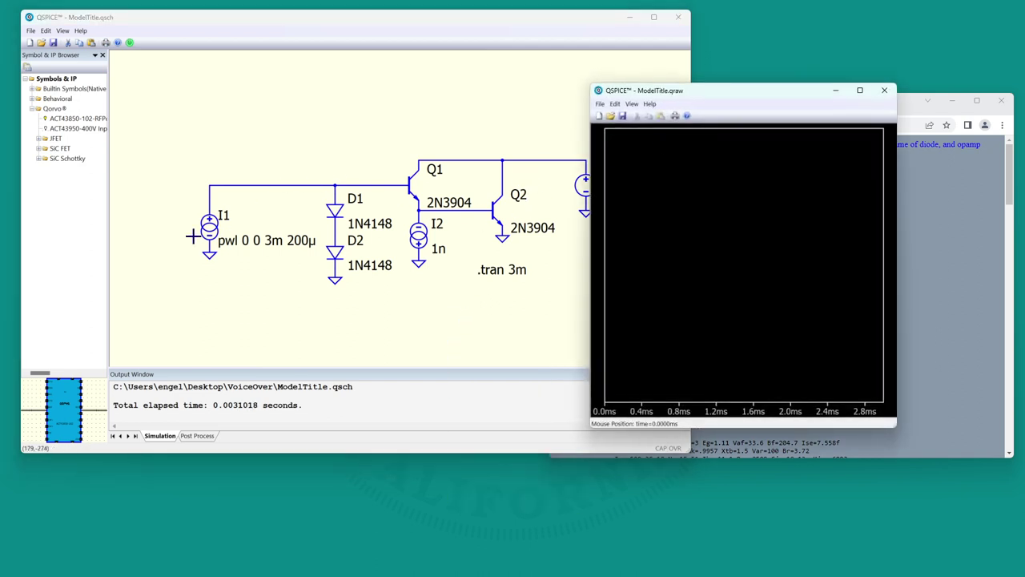
Probe I1's current and Q2's collector current in the plot, keeping Ic(Q2) as the only trace
{"action": "left_click", "coordinate": [209, 234]}
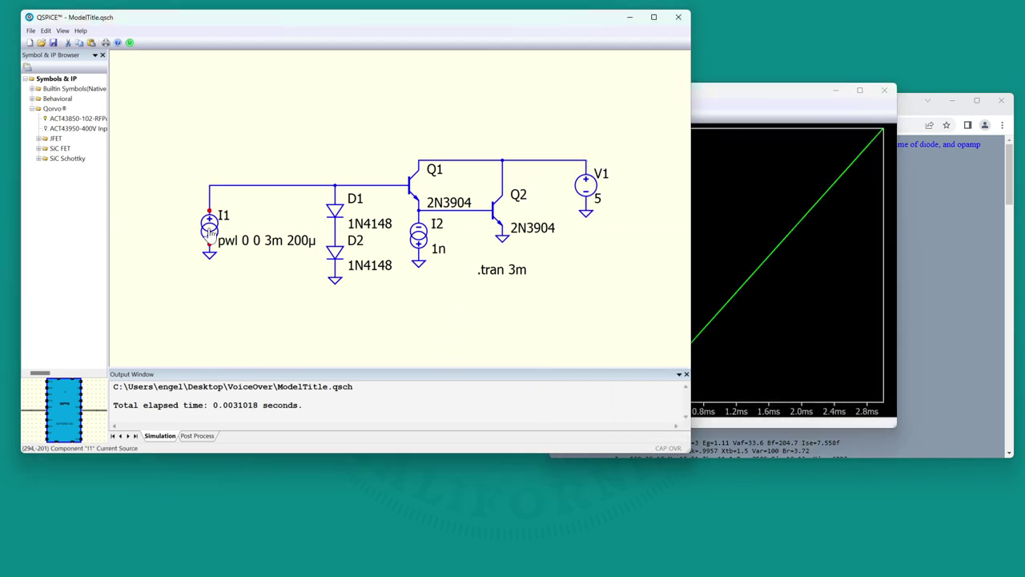
{"action": "left_click", "coordinate": [520, 182]}
{"action": "left_click", "coordinate": [504, 200]}
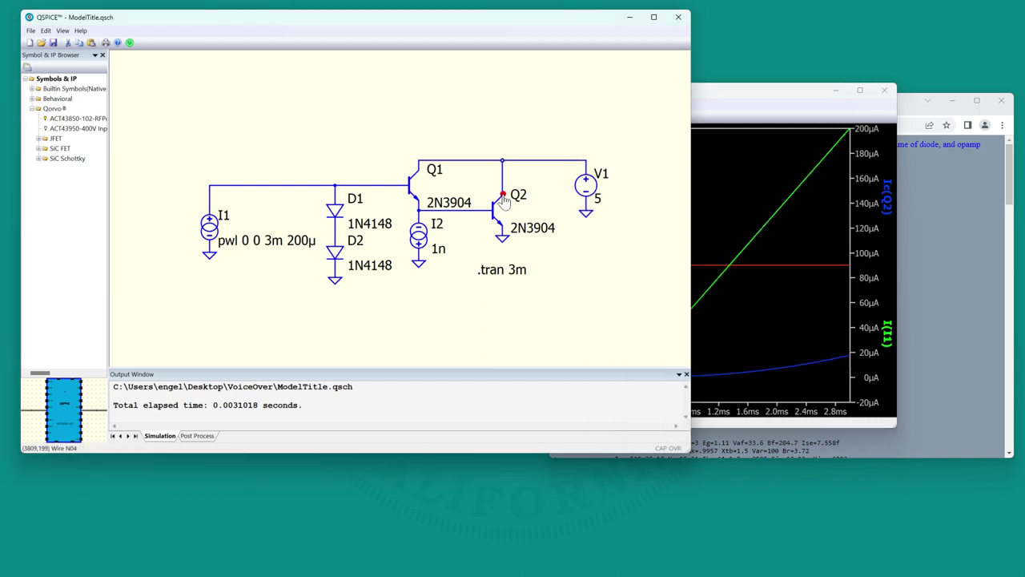
{"action": "left_click", "coordinate": [503, 195]}
Move the waveform window clear of the schematic and change the plotted expression to sqrt(Ic(Q2))
{"action": "left_click", "coordinate": [749, 225]}
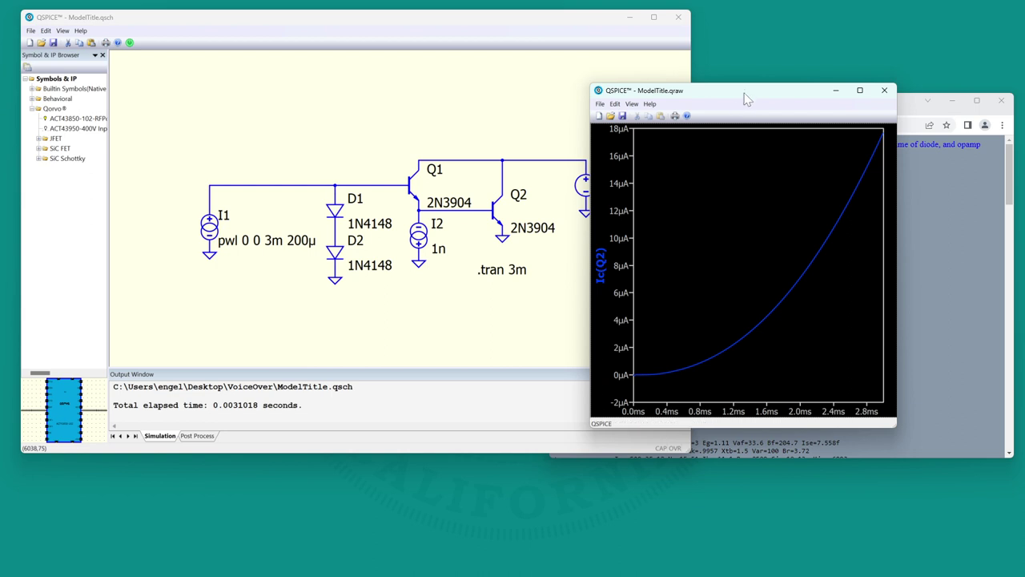
{"action": "left_click_drag", "start_coordinate": [745, 98], "coordinate": [856, 86]}
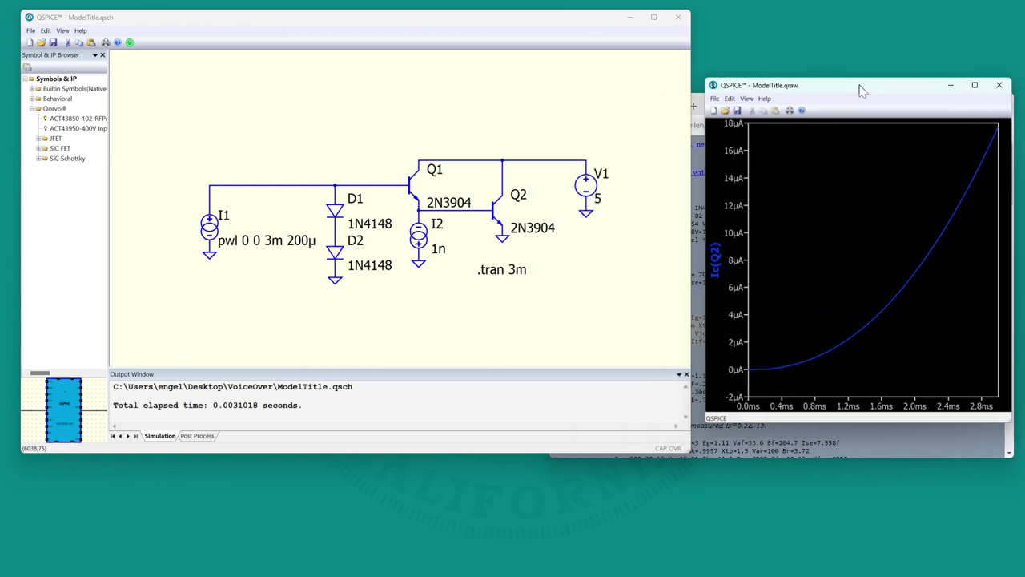
{"action": "right_click", "coordinate": [710, 253]}
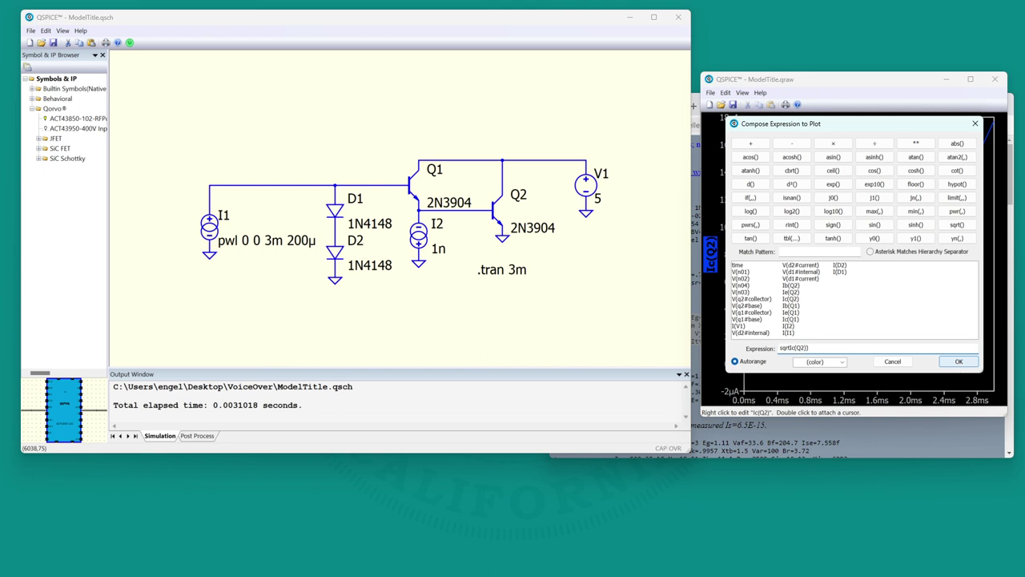
{"action": "left_click", "coordinate": [958, 361]}
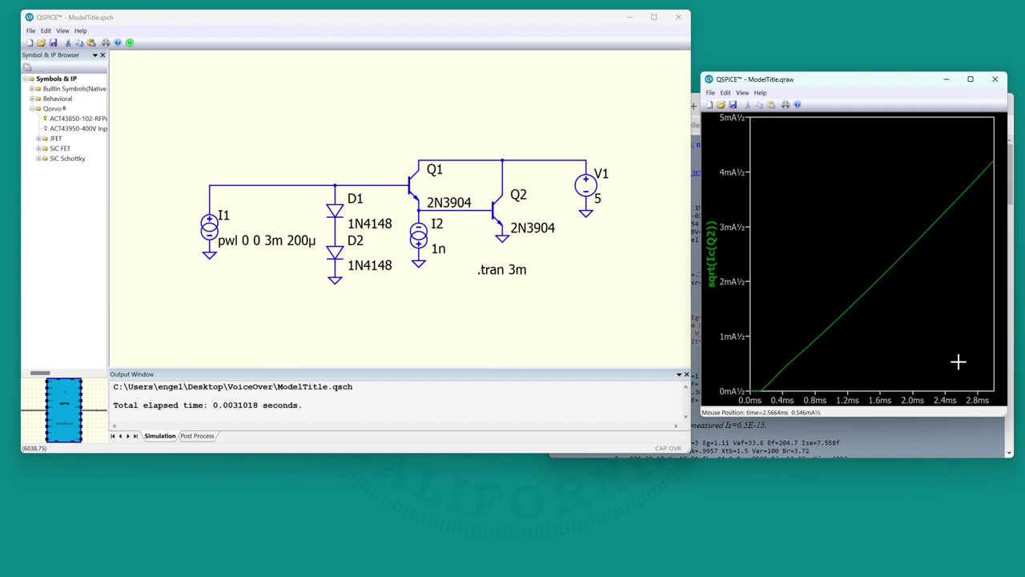
Bring up the Spice Stuff web page, highlight the start of the 1N4148 .model statement, and return to the schematic
{"action": "left_click", "coordinate": [211, 311]}
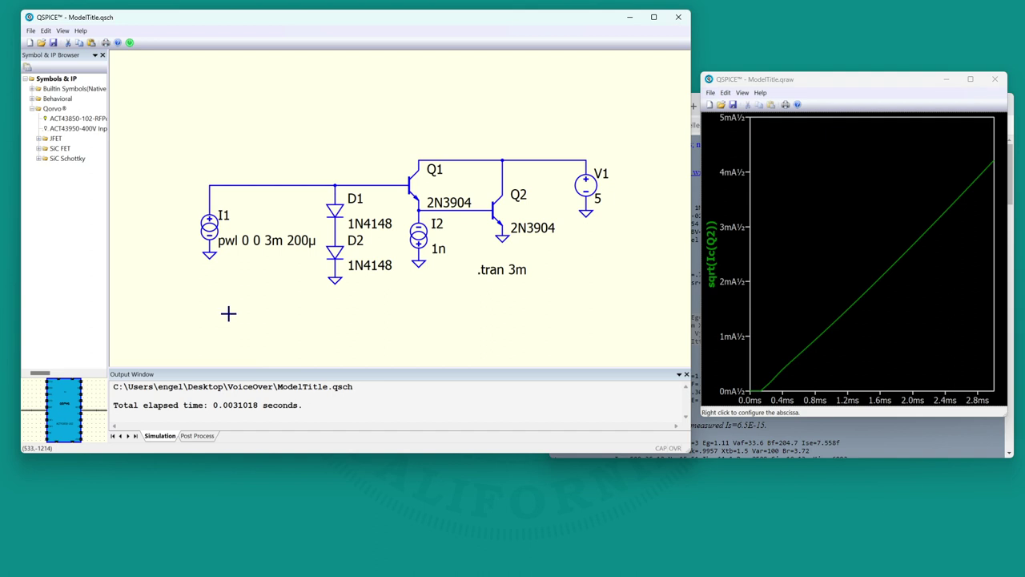
{"action": "left_click", "coordinate": [777, 440]}
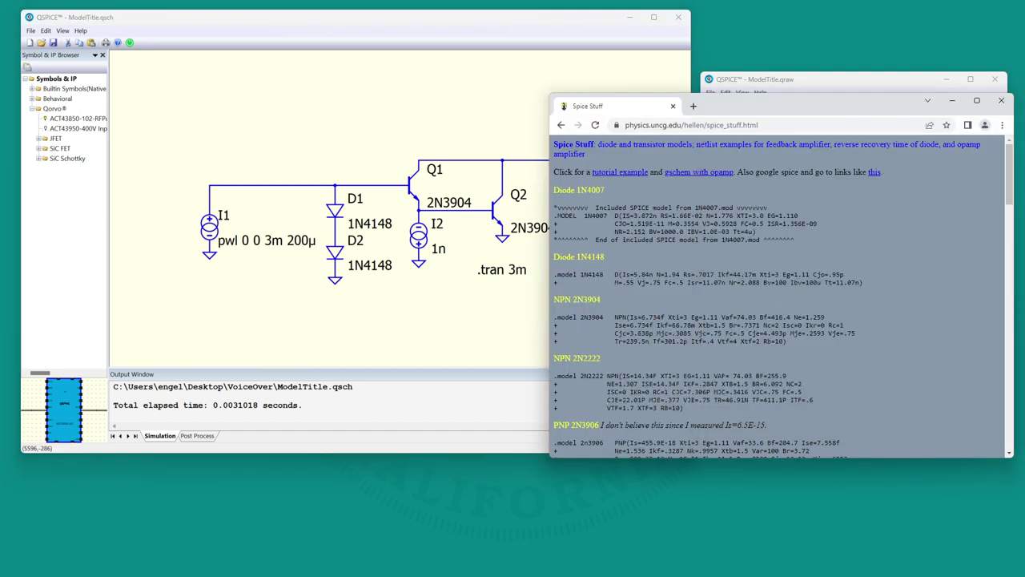
{"action": "left_click_drag", "start_coordinate": [552, 274], "coordinate": [601, 274]}
{"action": "left_click", "coordinate": [309, 273]}
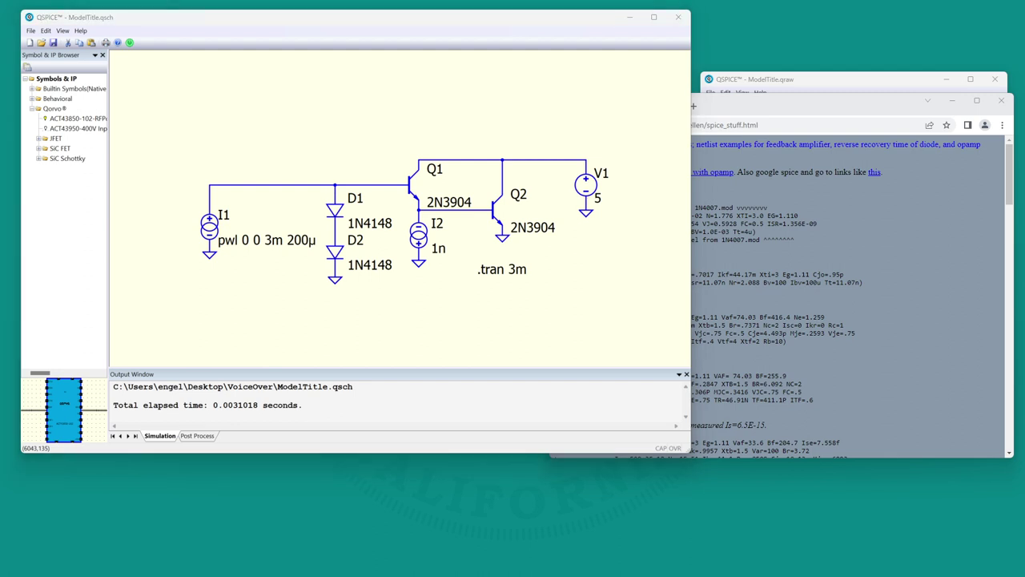
Bring up the LM741.lib text window, make it narrower and taller, and place it beside the circuit
{"action": "left_click_drag", "start_coordinate": [881, 576], "coordinate": [536, 115]}
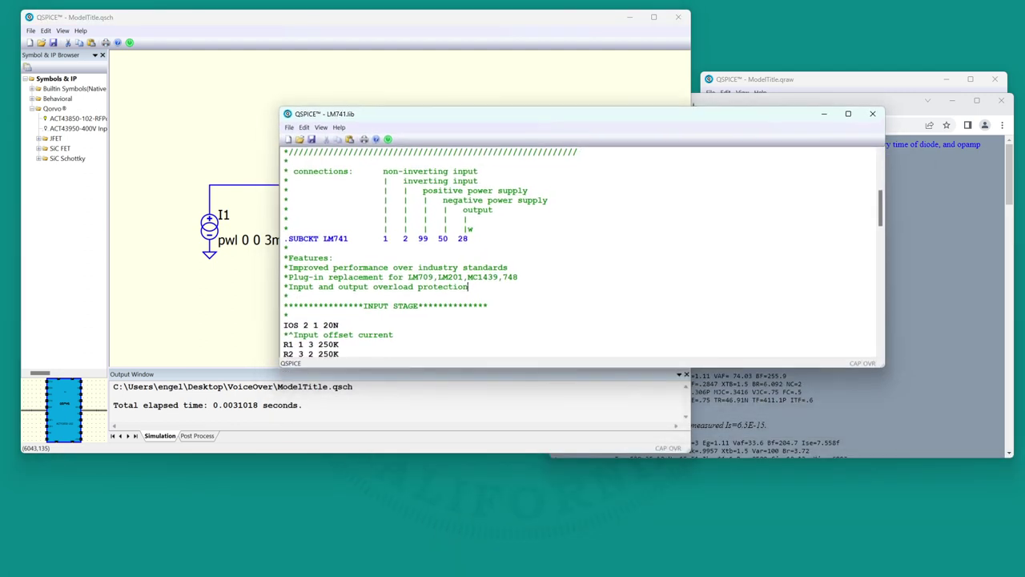
{"action": "left_click_drag", "start_coordinate": [884, 370], "coordinate": [689, 500]}
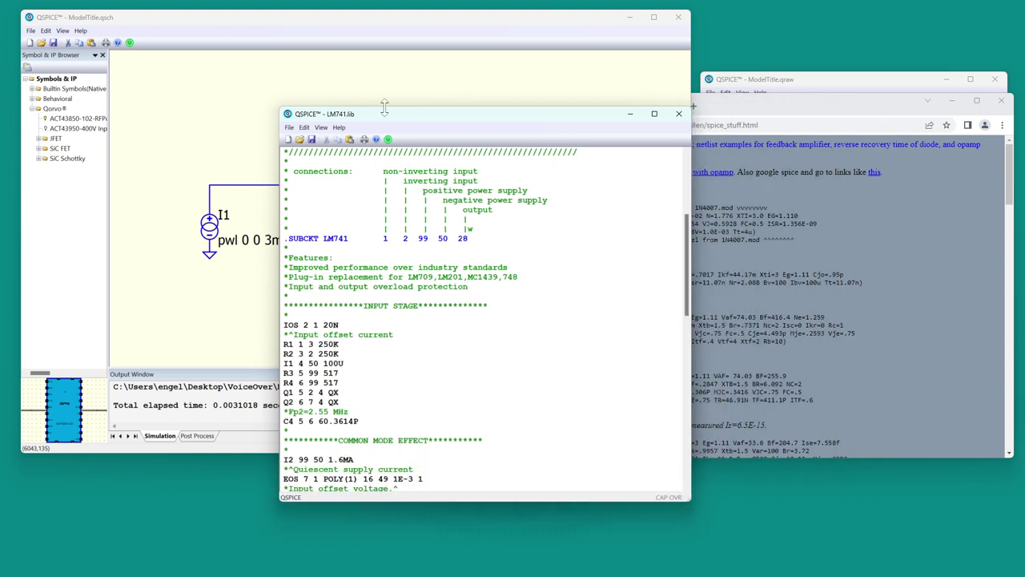
{"action": "left_click_drag", "start_coordinate": [389, 115], "coordinate": [643, 146]}
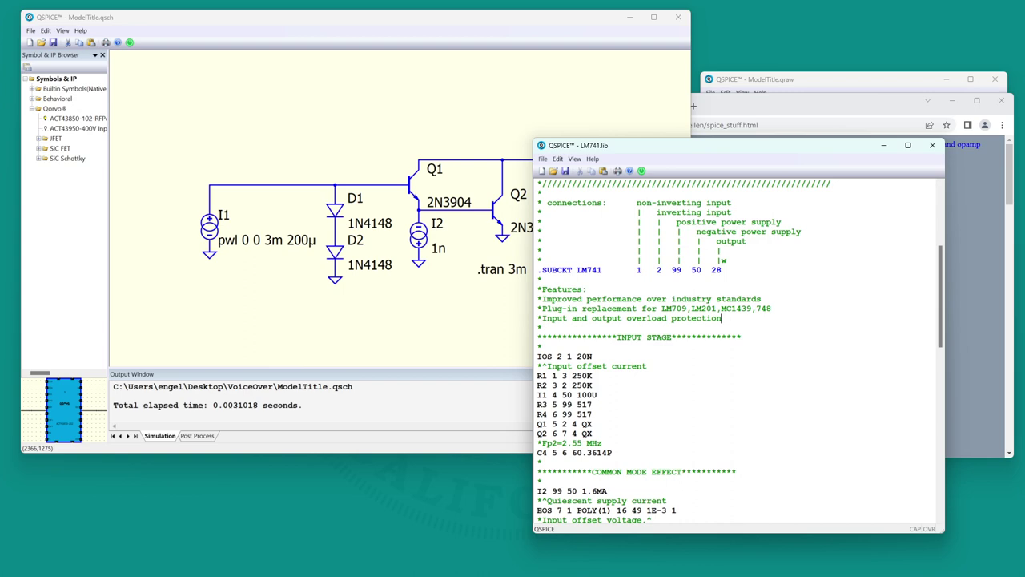
Look through the LM741.lib listing and highlight the .SUBCKT LM741 statement
{"action": "scroll", "coordinate": [737, 351], "scroll_direction": "down", "scroll_amount": 19}
{"action": "scroll", "coordinate": [737, 350], "scroll_direction": "up", "scroll_amount": 20}
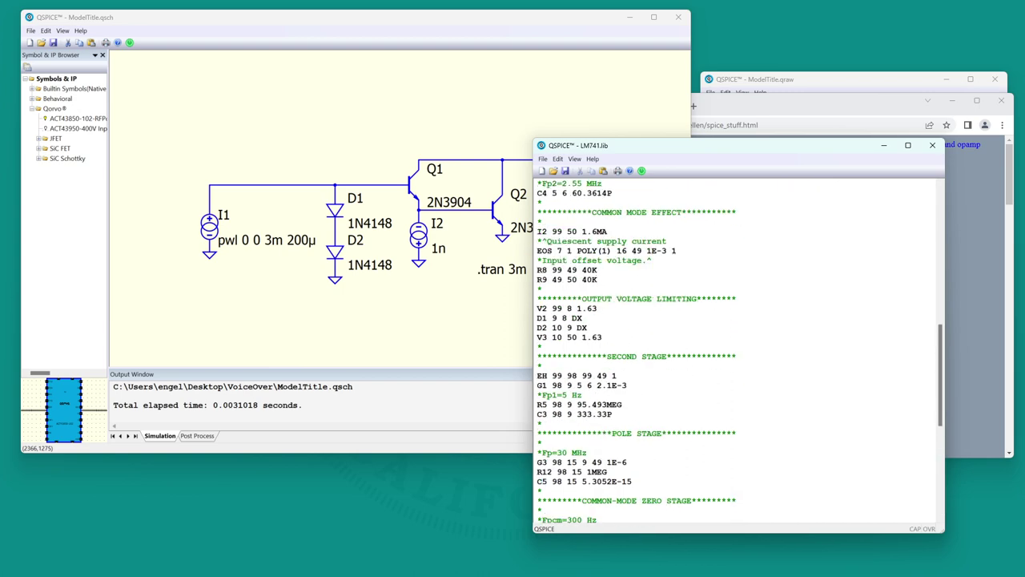
{"action": "left_click_drag", "start_coordinate": [602, 462], "coordinate": [537, 463]}
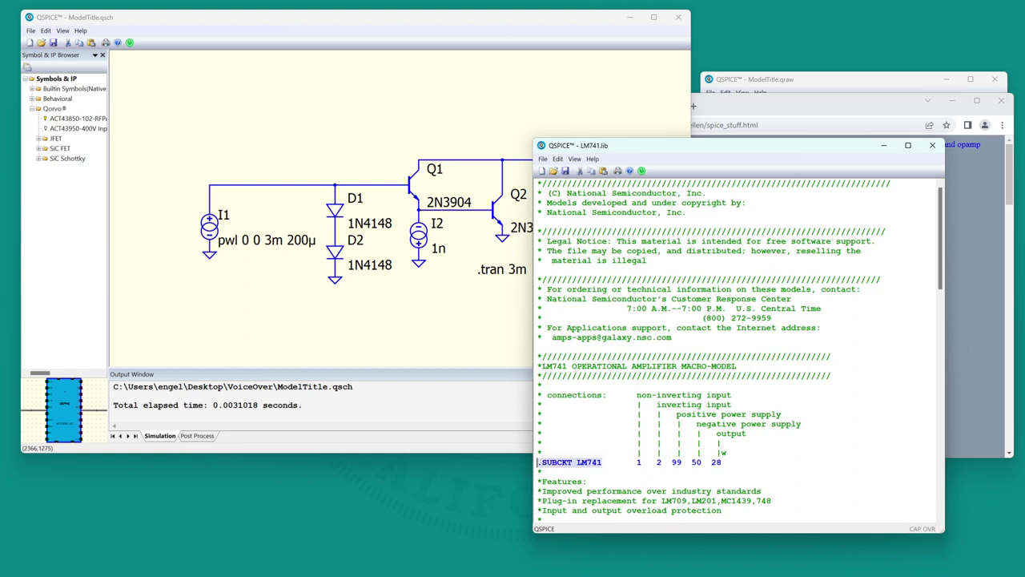
{"action": "left_click", "coordinate": [731, 405]}
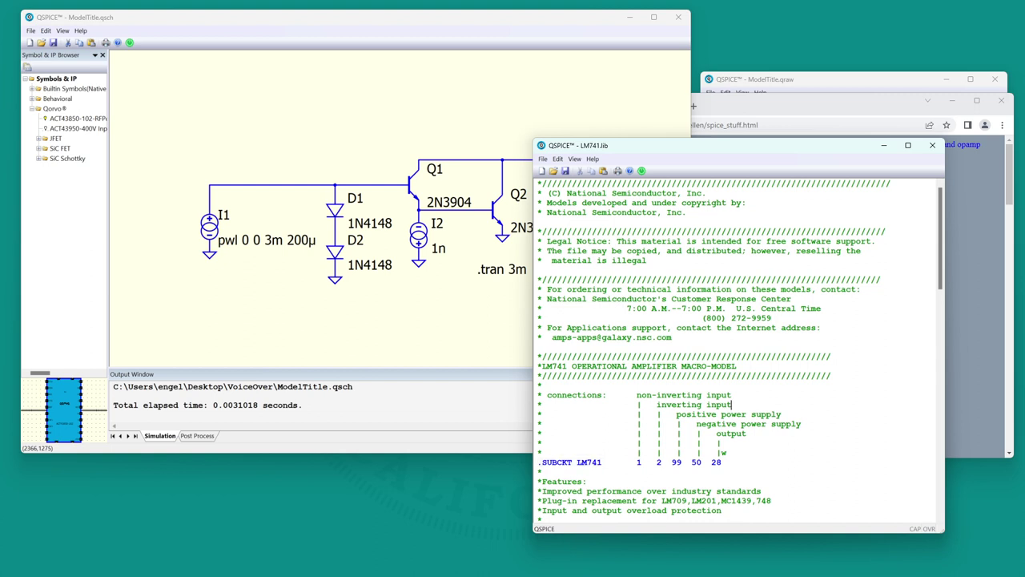
Copy the entire LM741.lib text into the schematic and place the autogenerated LM741 symbol above the transistor circuit
{"action": "key", "text": "ctrl+a"}
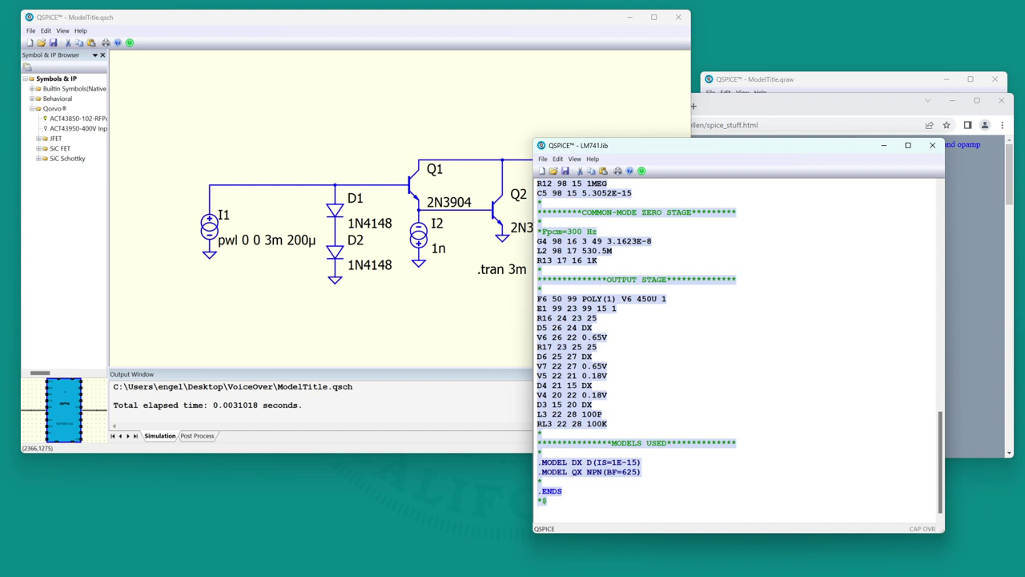
{"action": "left_click", "coordinate": [408, 319]}
{"action": "scroll", "coordinate": [408, 320], "scroll_direction": "down", "scroll_amount": 4}
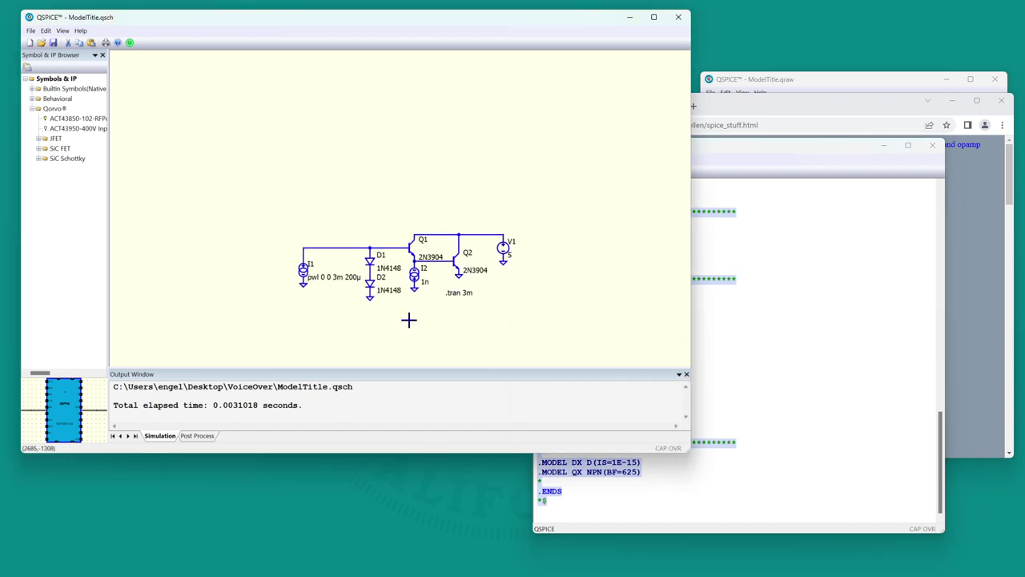
{"action": "key", "text": "ctrl+v"}
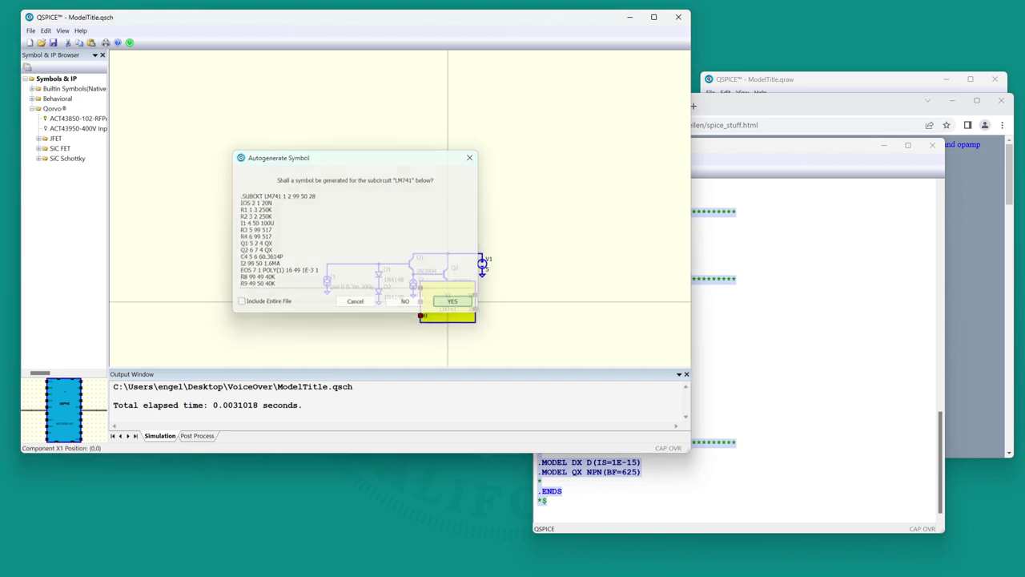
{"action": "left_click", "coordinate": [452, 303]}
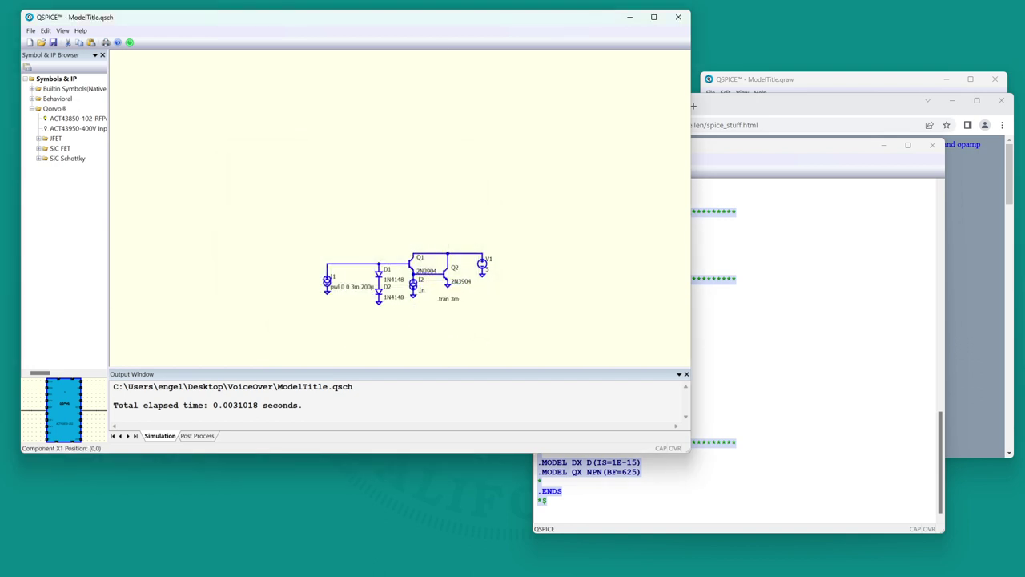
{"action": "left_click", "coordinate": [417, 187]}
{"action": "scroll", "coordinate": [413, 193], "scroll_direction": "up", "scroll_amount": 3}
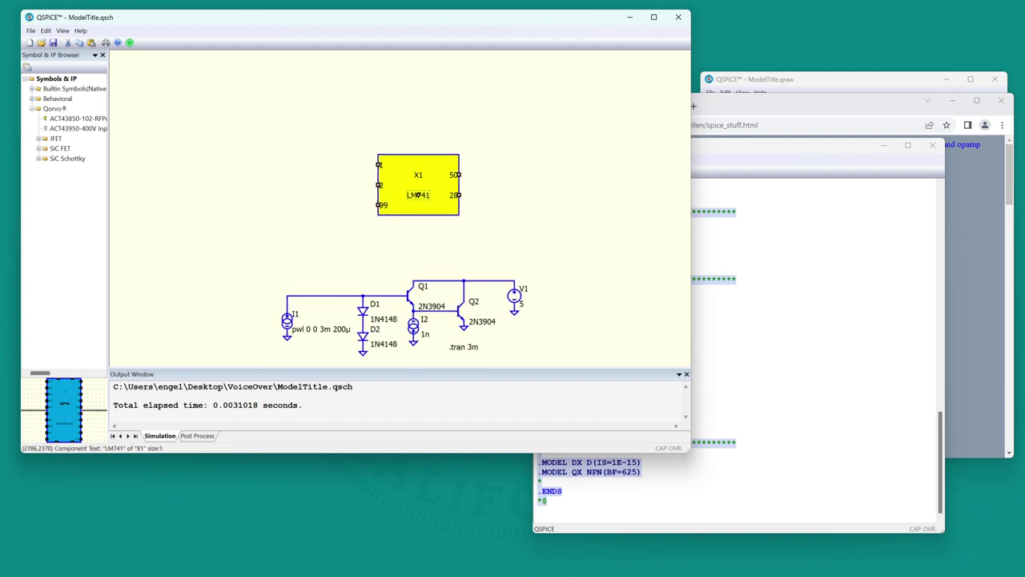
Position the LM741.lib window beside the new symbol and highlight the pin connections comments through the .SUBCKT LM741 line
{"action": "left_click", "coordinate": [736, 279]}
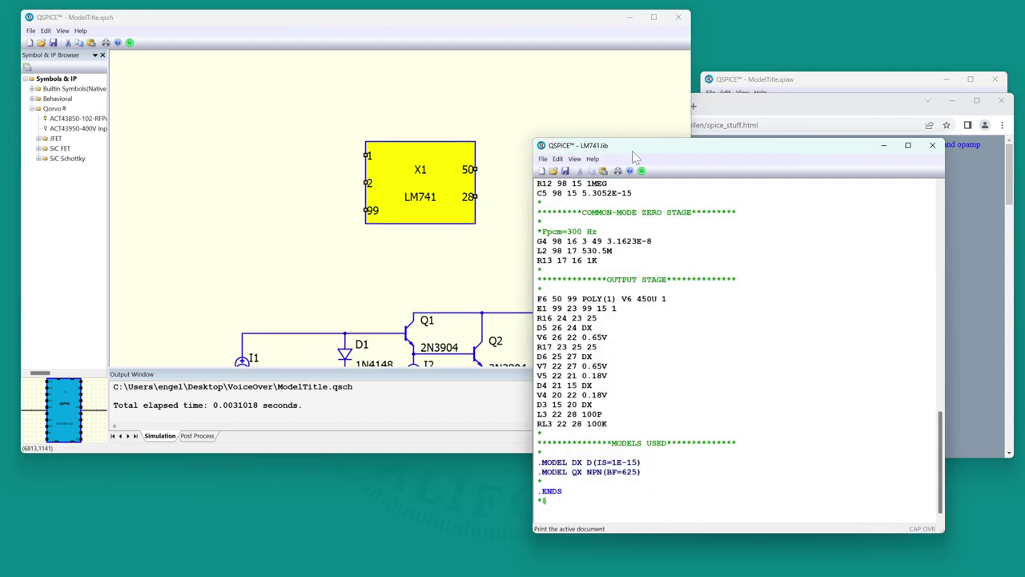
{"action": "left_click_drag", "start_coordinate": [639, 146], "coordinate": [802, 172]}
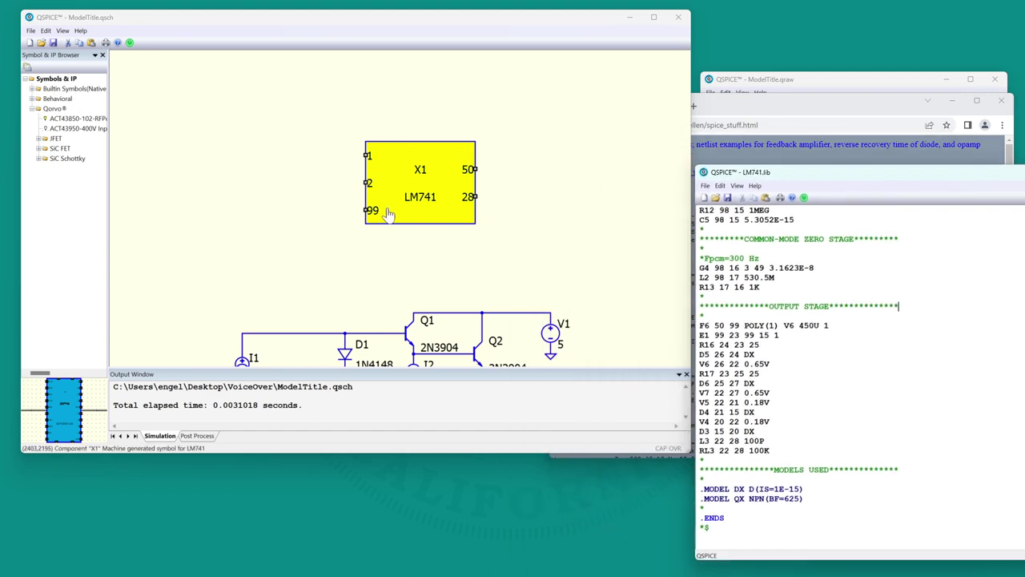
{"action": "scroll", "coordinate": [860, 376], "scroll_direction": "up", "scroll_amount": 20}
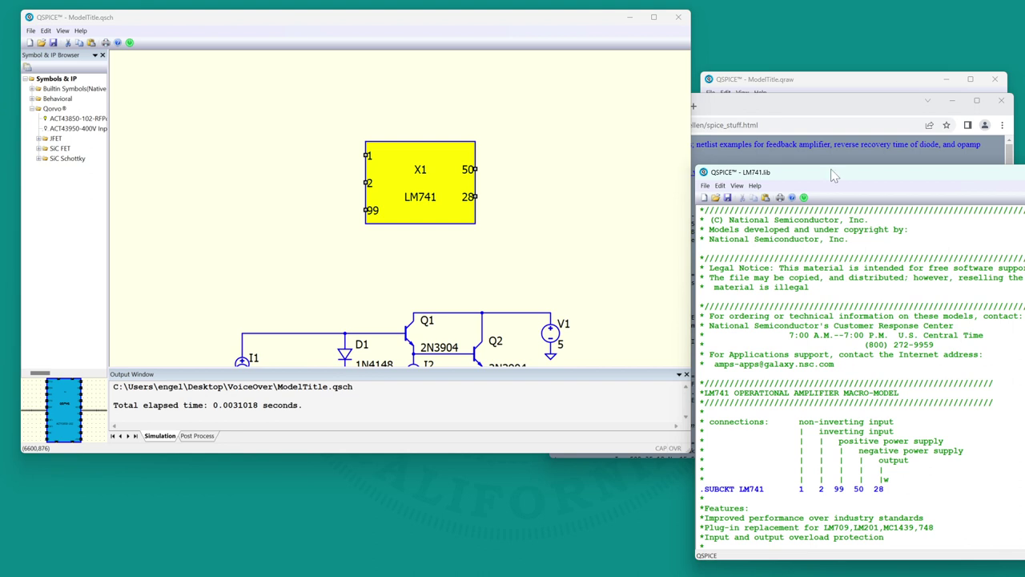
{"action": "left_click_drag", "start_coordinate": [833, 175], "coordinate": [697, 125]}
{"action": "scroll", "coordinate": [721, 320], "scroll_direction": "down", "scroll_amount": 2}
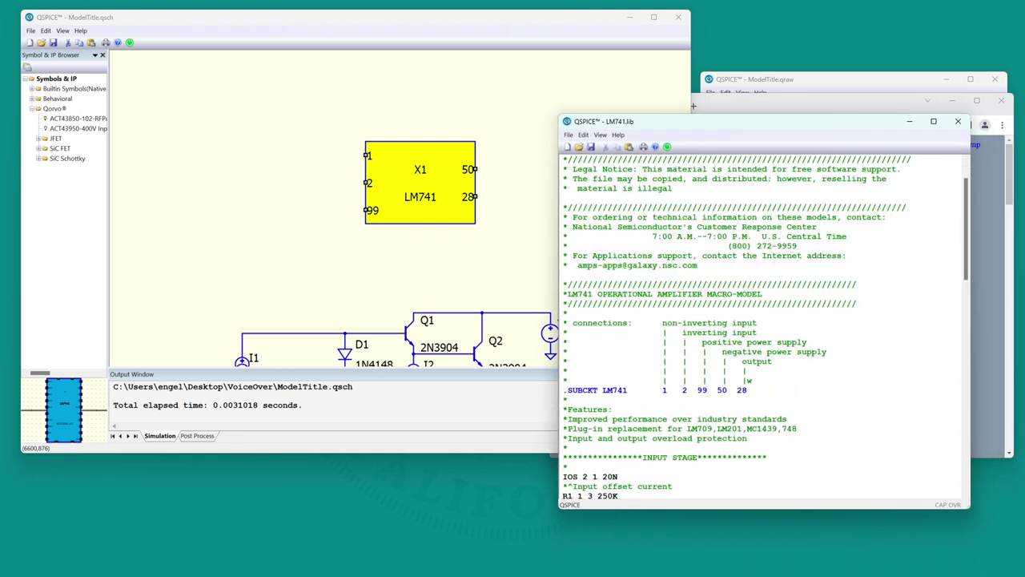
{"action": "left_click_drag", "start_coordinate": [748, 391], "coordinate": [562, 323]}
{"action": "left_click", "coordinate": [663, 390]}
On symbol X1, move pin 50 to the middle of the lower edge, pin 28 to the right edge's middle, and pin 1 between pins 2 and 99
{"action": "left_click", "coordinate": [478, 170]}
{"action": "left_click_drag", "start_coordinate": [477, 169], "coordinate": [415, 224]}
{"action": "left_click_drag", "start_coordinate": [476, 206], "coordinate": [475, 182]}
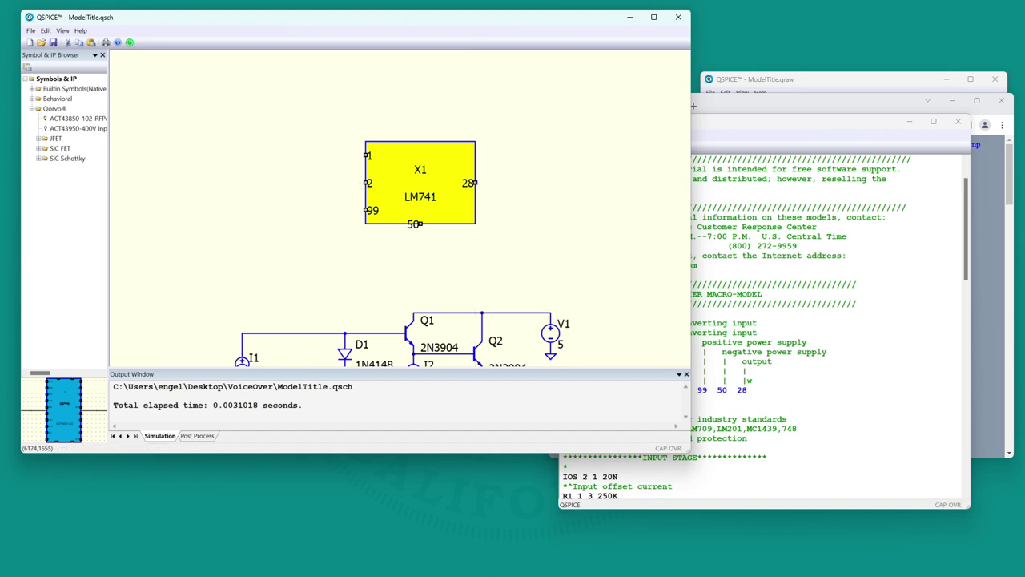
{"action": "left_click_drag", "start_coordinate": [709, 118], "coordinate": [789, 127]}
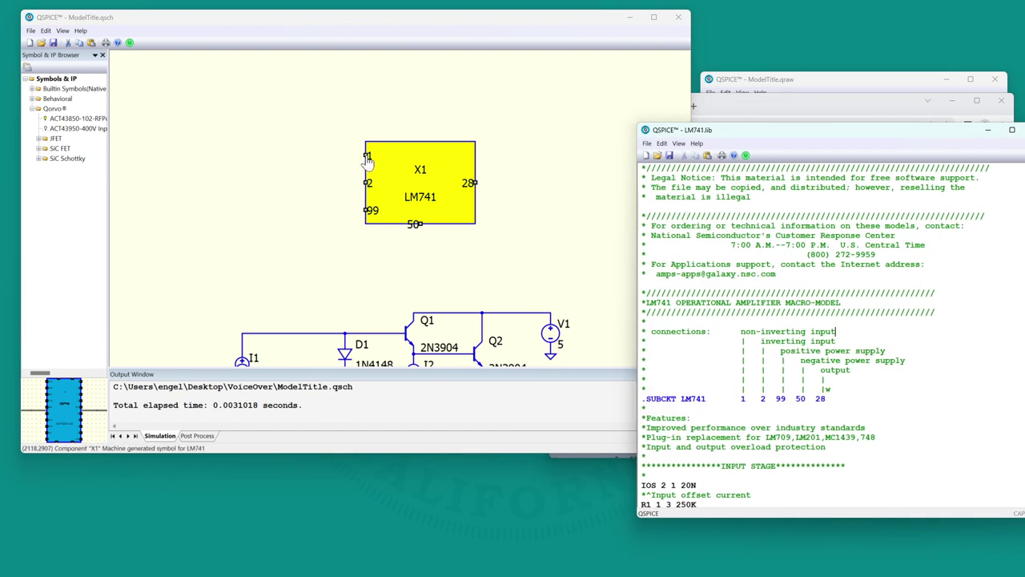
{"action": "left_click_drag", "start_coordinate": [367, 159], "coordinate": [366, 196]}
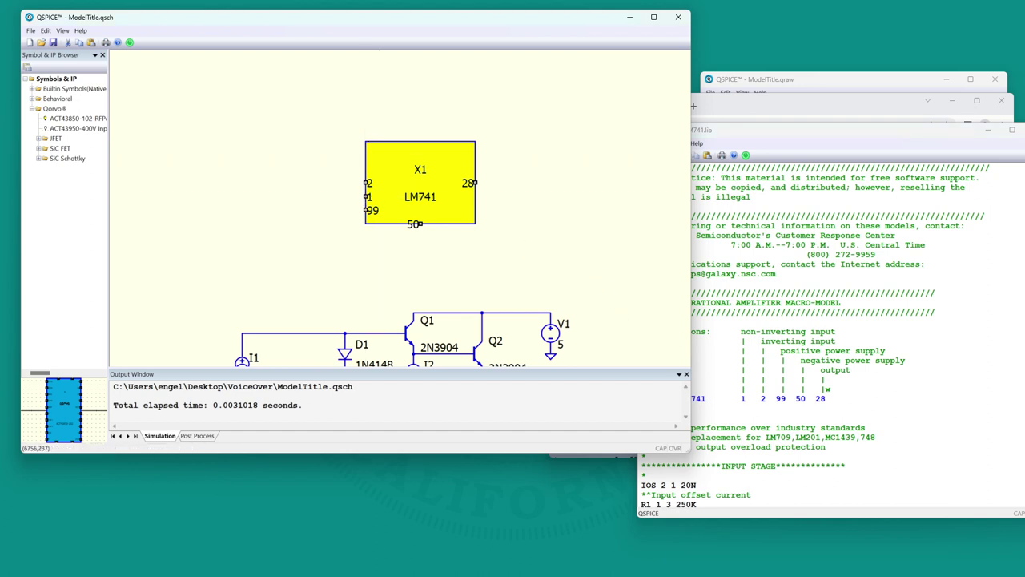
On symbol X1, raise pin 2 one grid step along its edge and move pin 99 to the middle of the upper edge
{"action": "left_click", "coordinate": [762, 399]}
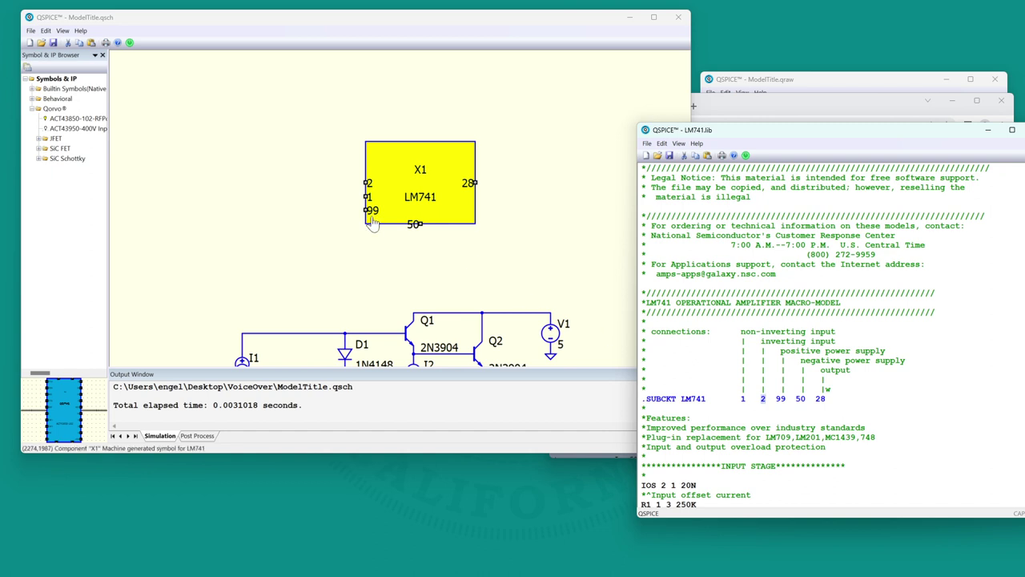
{"action": "left_click_drag", "start_coordinate": [367, 186], "coordinate": [366, 169]}
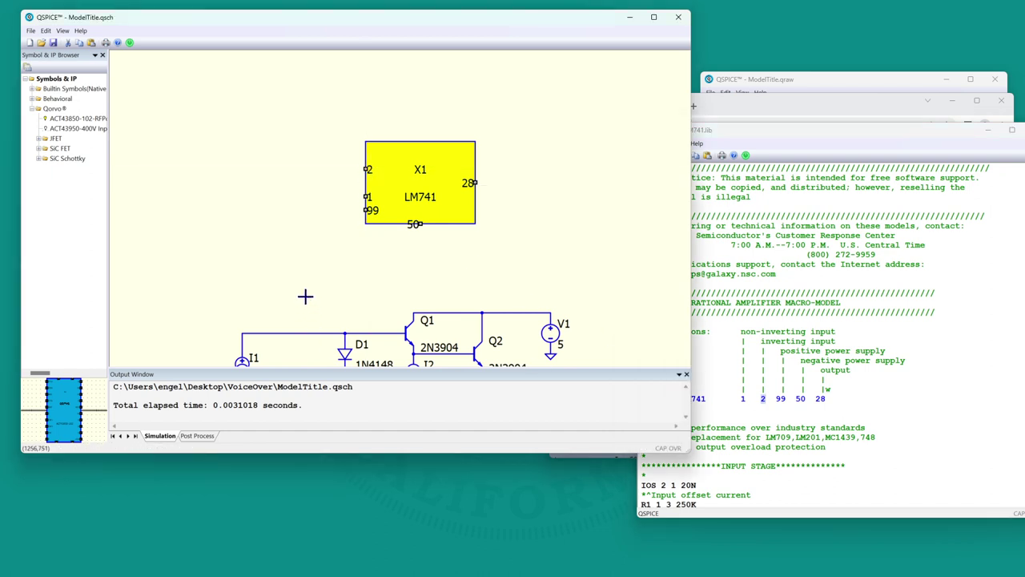
{"action": "left_click_drag", "start_coordinate": [367, 210], "coordinate": [419, 142]}
Rejustify the pin 99 and pin 50 labels so both sit centred inside the X1 symbol outline
{"action": "scroll", "coordinate": [436, 176], "scroll_direction": "up", "scroll_amount": 4}
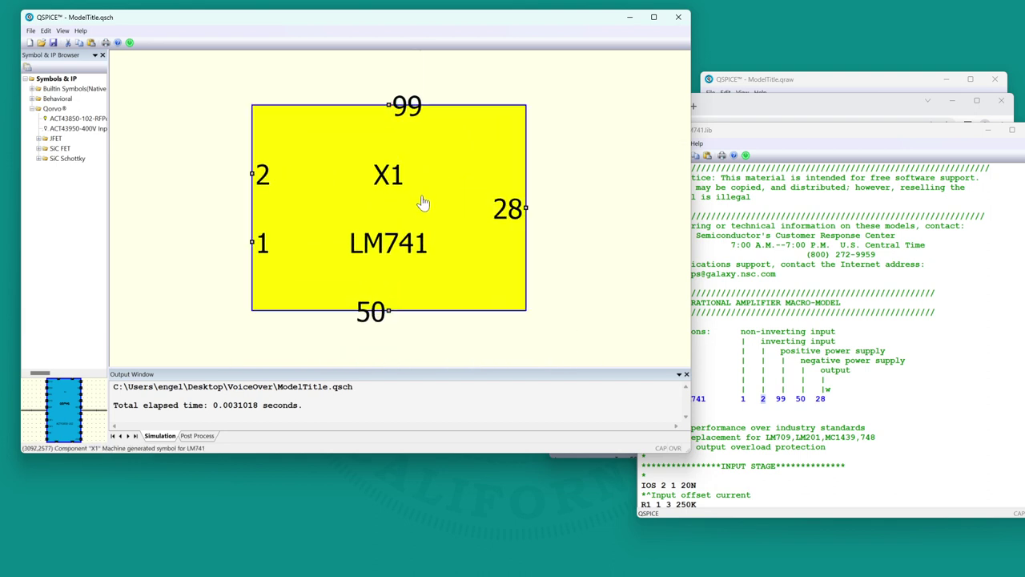
{"action": "left_click", "coordinate": [408, 109]}
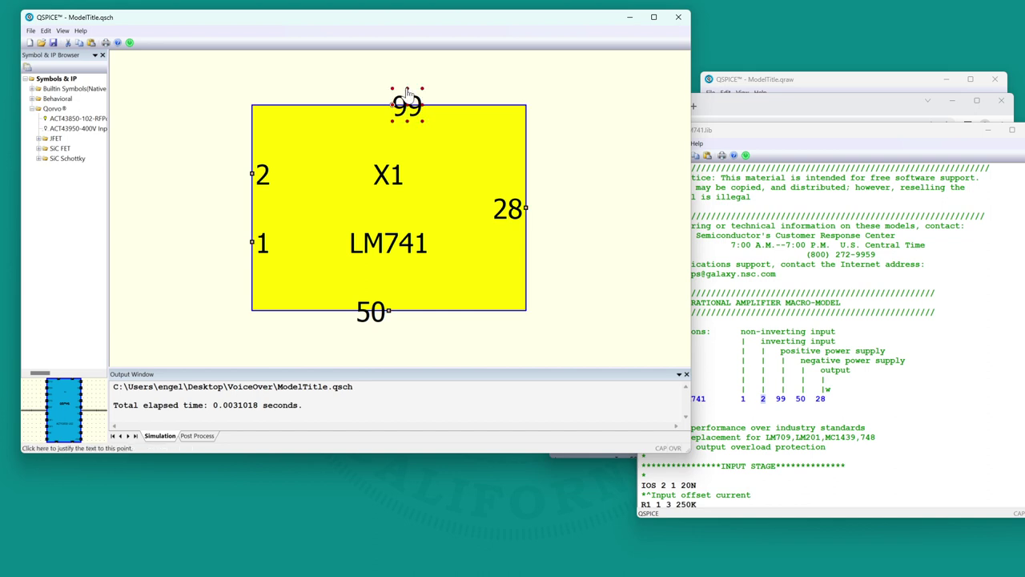
{"action": "left_click", "coordinate": [408, 94]}
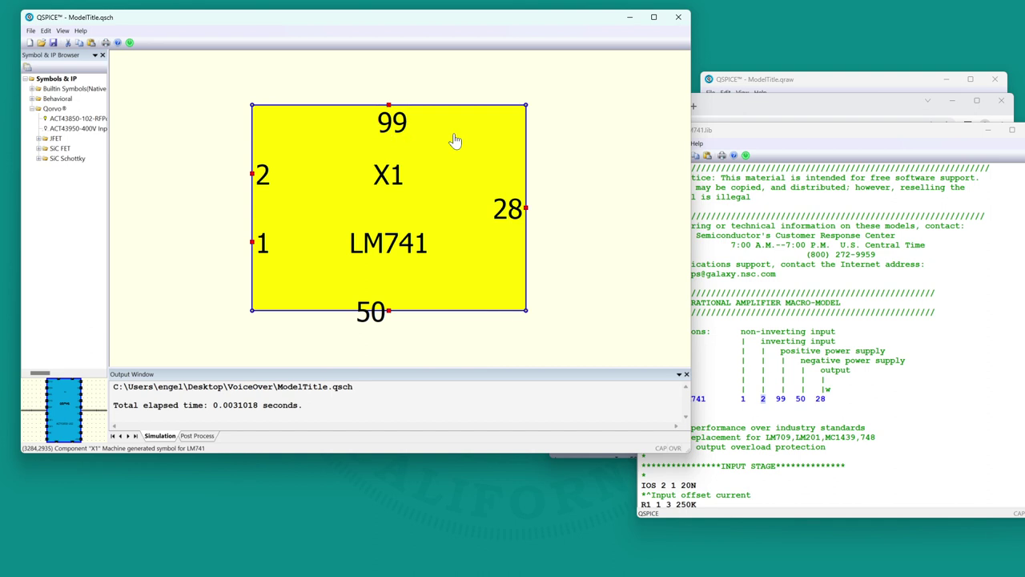
{"action": "mouse_move", "coordinate": [387, 121]}
{"action": "left_mouse_down"}
{"action": "mouse_move", "coordinate": [370, 138]}
{"action": "mouse_move", "coordinate": [392, 120]}
{"action": "left_mouse_up"}
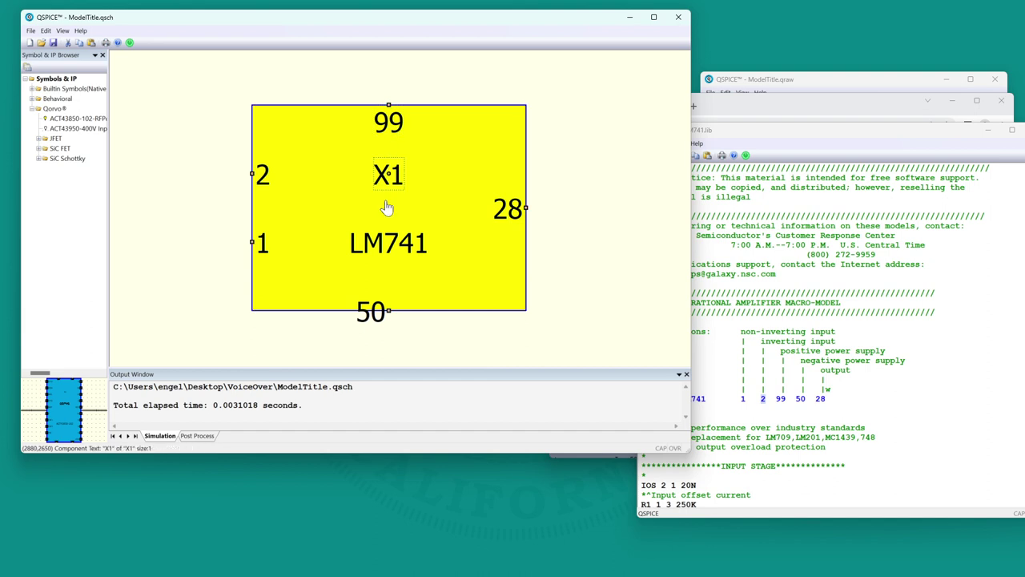
{"action": "left_click", "coordinate": [370, 328]}
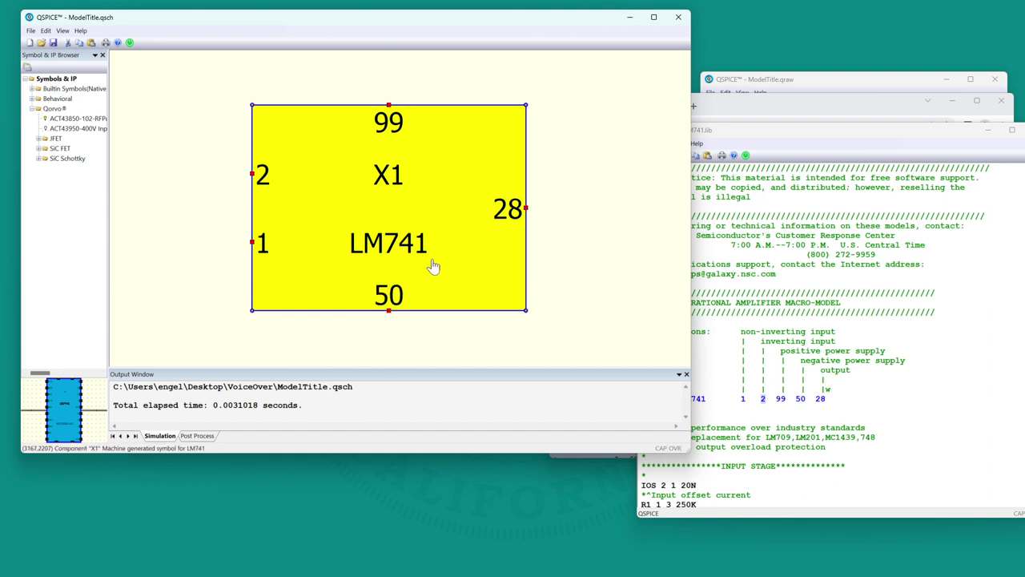
Shift the LM741.lib window away from the schematic and place two voltage sources to the right of symbol X1
{"action": "scroll", "coordinate": [392, 252], "scroll_direction": "down", "scroll_amount": 3}
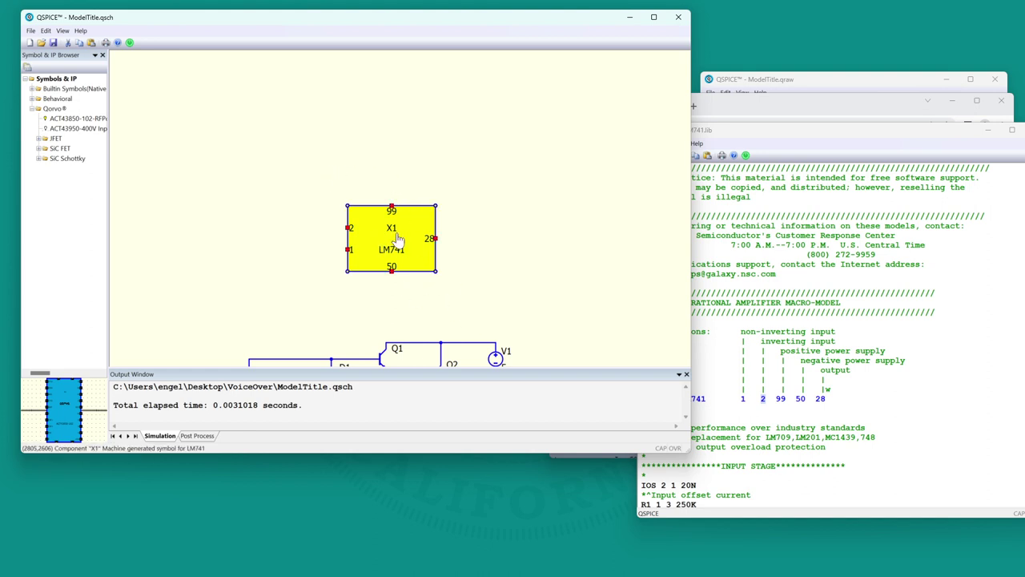
{"action": "left_click_drag", "start_coordinate": [739, 134], "coordinate": [834, 136]}
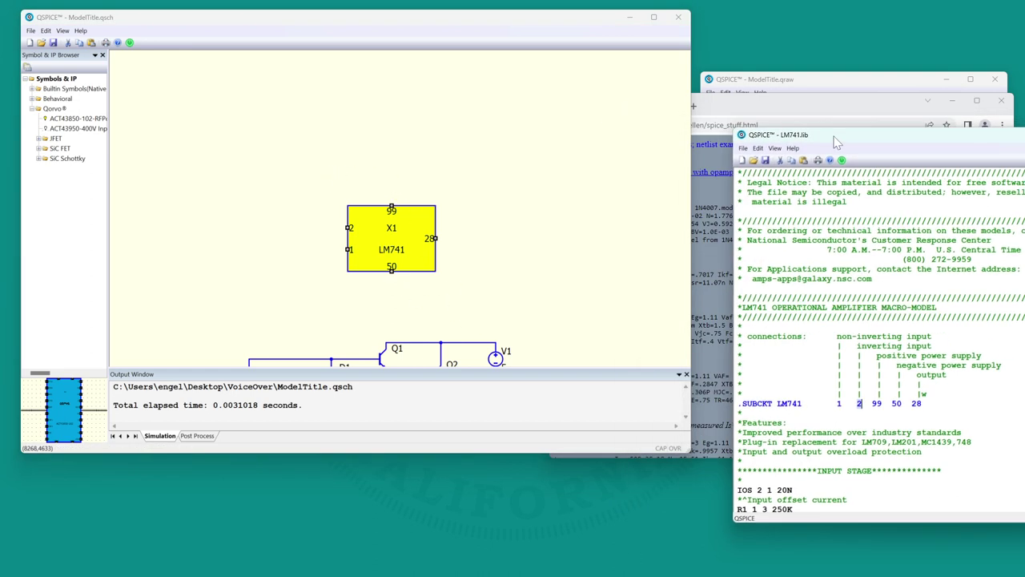
{"action": "key", "text": "v"}
{"action": "left_click", "coordinate": [490, 190]}
{"action": "left_click", "coordinate": [495, 287]}
{"action": "key", "text": "g"}
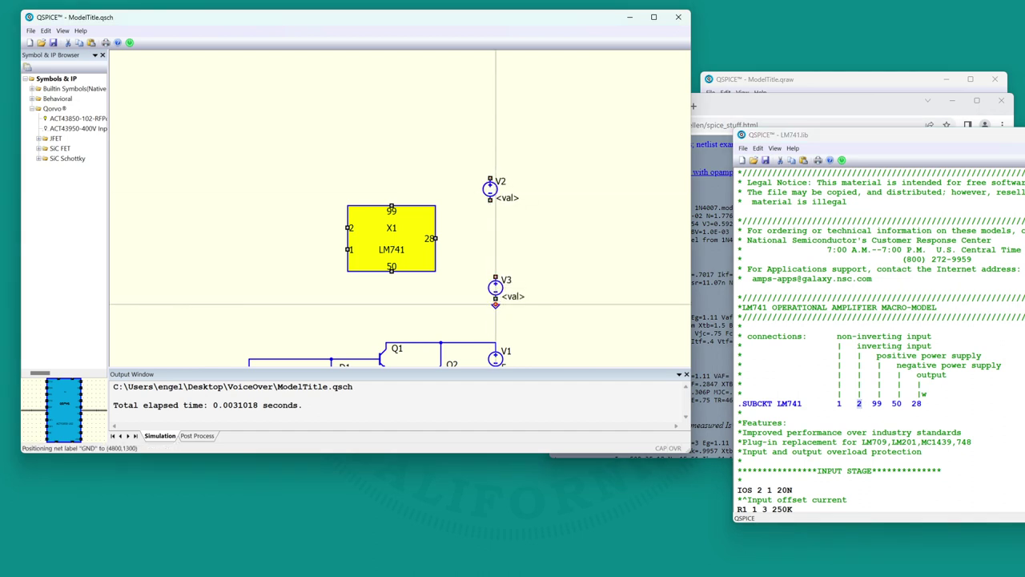
{"action": "key", "text": "Escape"}
Connect pin 50 of X1 to ground through voltage source V3 and set V3 to -15
{"action": "key", "text": "w"}
{"action": "left_click", "coordinate": [391, 271]}
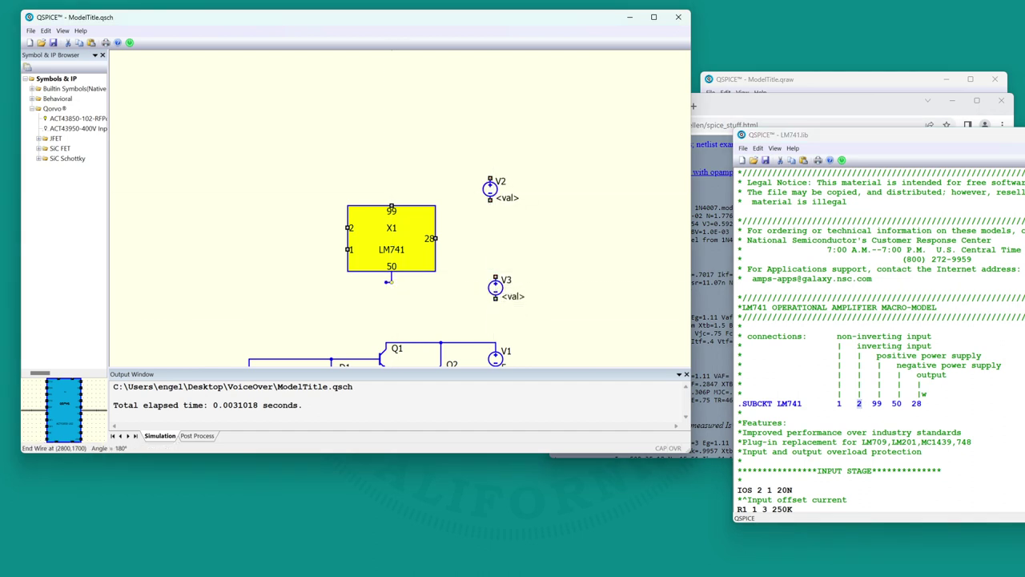
{"action": "key", "text": "g"}
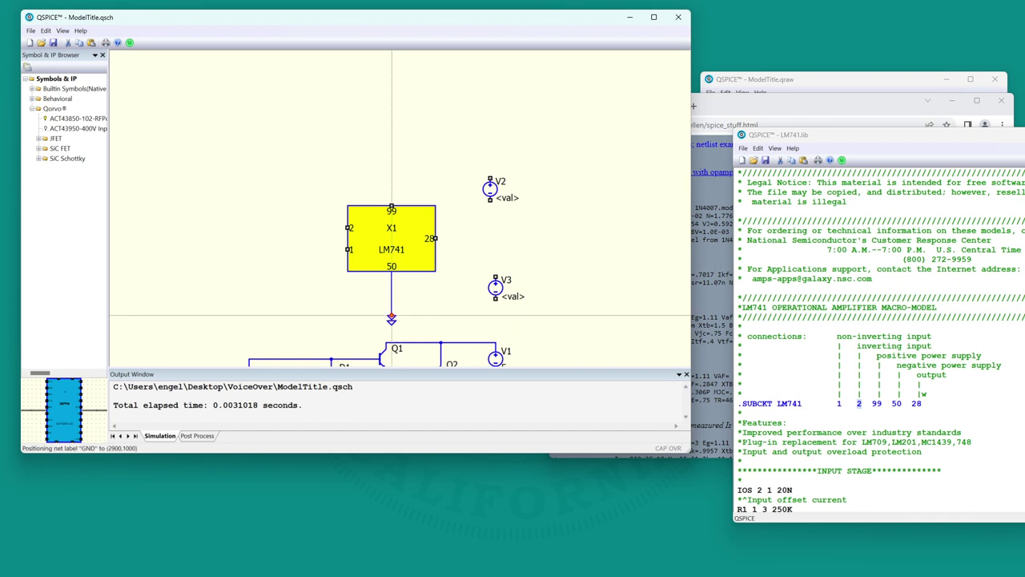
{"action": "left_click", "coordinate": [391, 316]}
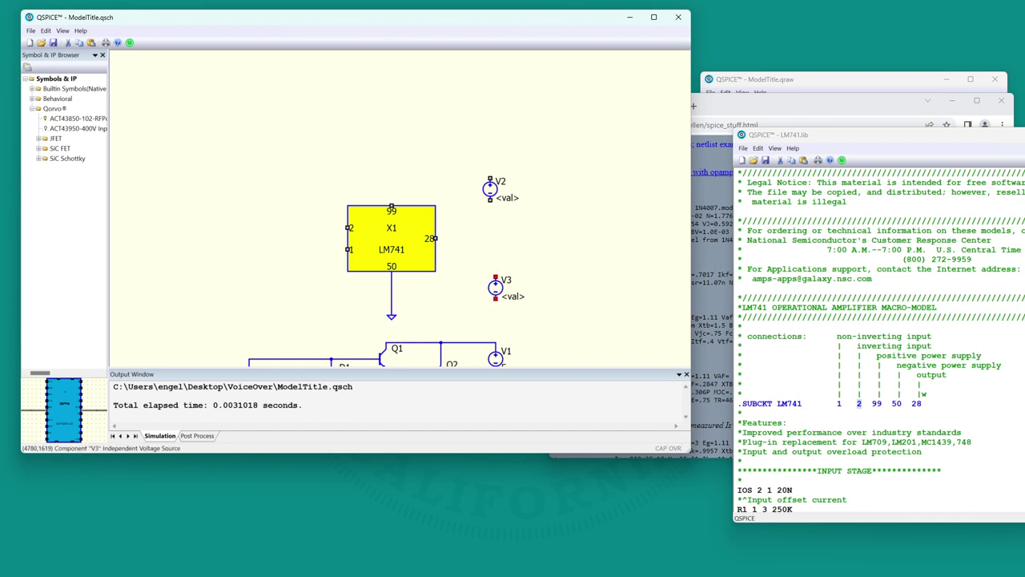
{"action": "left_click_drag", "start_coordinate": [493, 288], "coordinate": [391, 293]}
{"action": "left_click", "coordinate": [411, 301]}
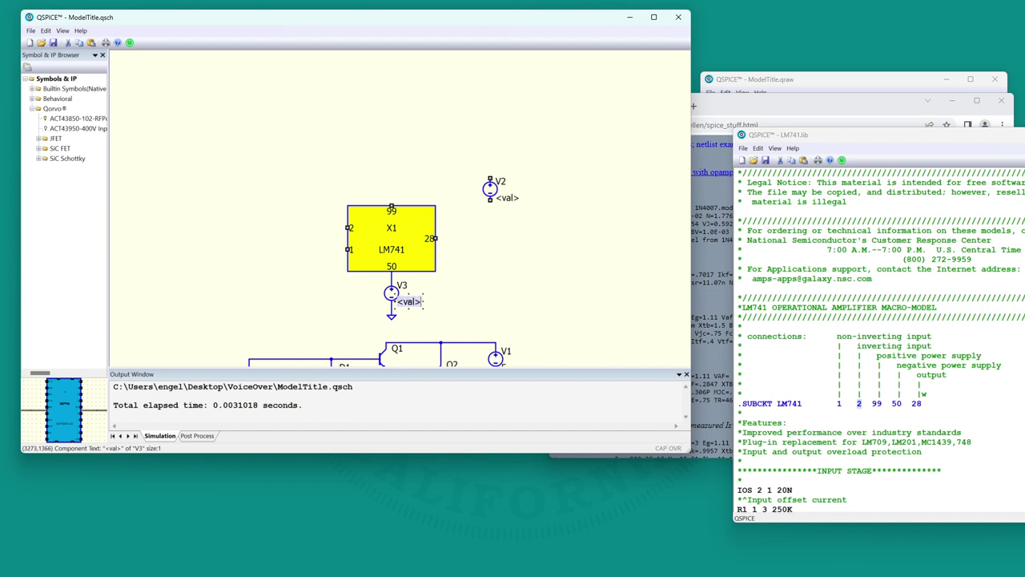
{"action": "type", "text": "-15"}
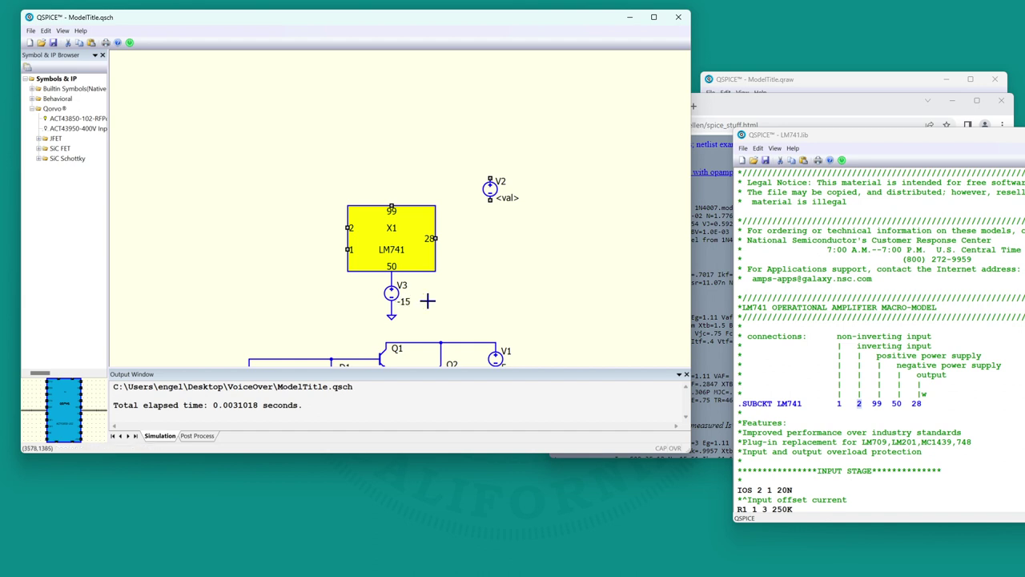
Connect pin 99 of X1 to ground through voltage source V2 and set V2 to 15
{"action": "key", "text": "F3"}
{"action": "left_click", "coordinate": [391, 206]}
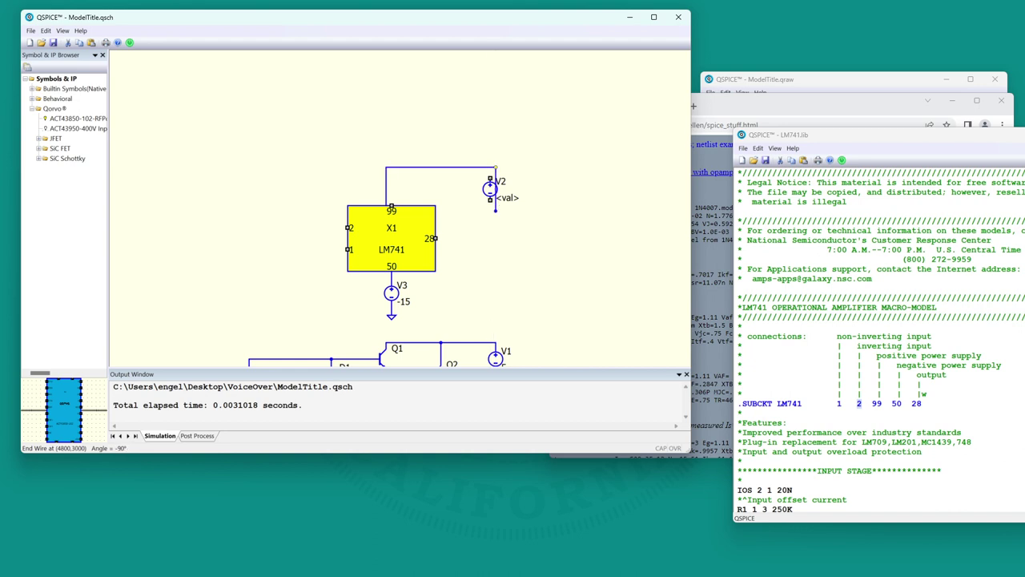
{"action": "left_click", "coordinate": [496, 210]}
{"action": "key", "text": "g"}
{"action": "left_click", "coordinate": [496, 210]}
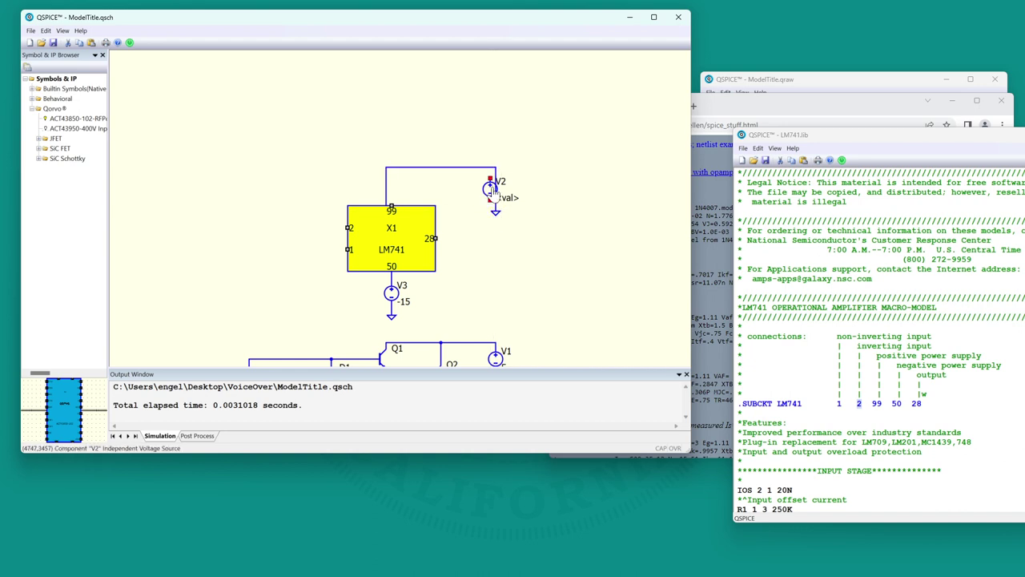
{"action": "left_click_drag", "start_coordinate": [490, 189], "coordinate": [495, 184]}
{"action": "double_click", "coordinate": [509, 189]}
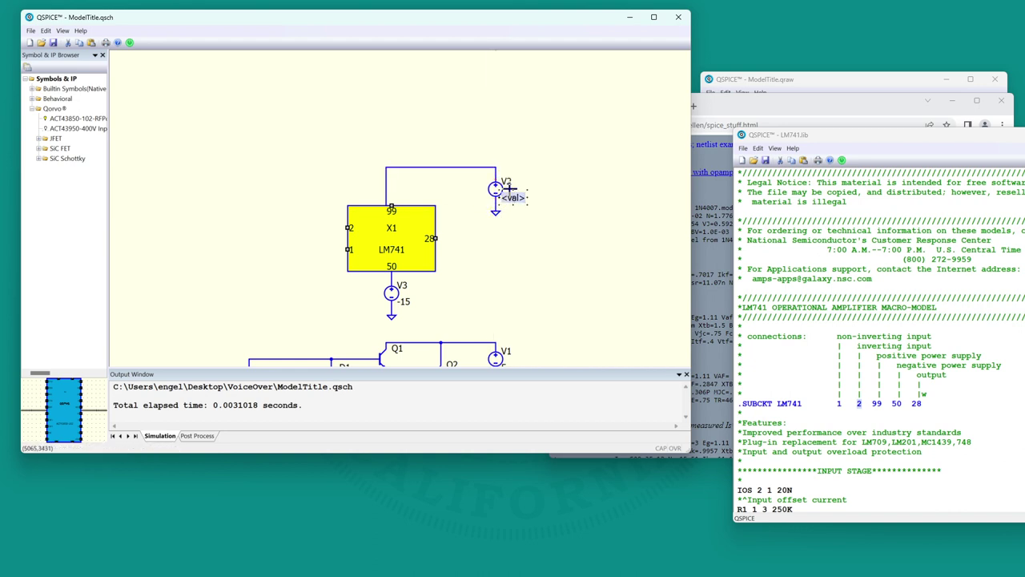
{"action": "type", "text": "15"}
{"action": "left_click_drag", "start_coordinate": [386, 192], "coordinate": [391, 192]}
Wire pin 28 of X1 back over the symbol to a ground at the far left, and branch that wire to pin 2
{"action": "left_click", "coordinate": [436, 238]}
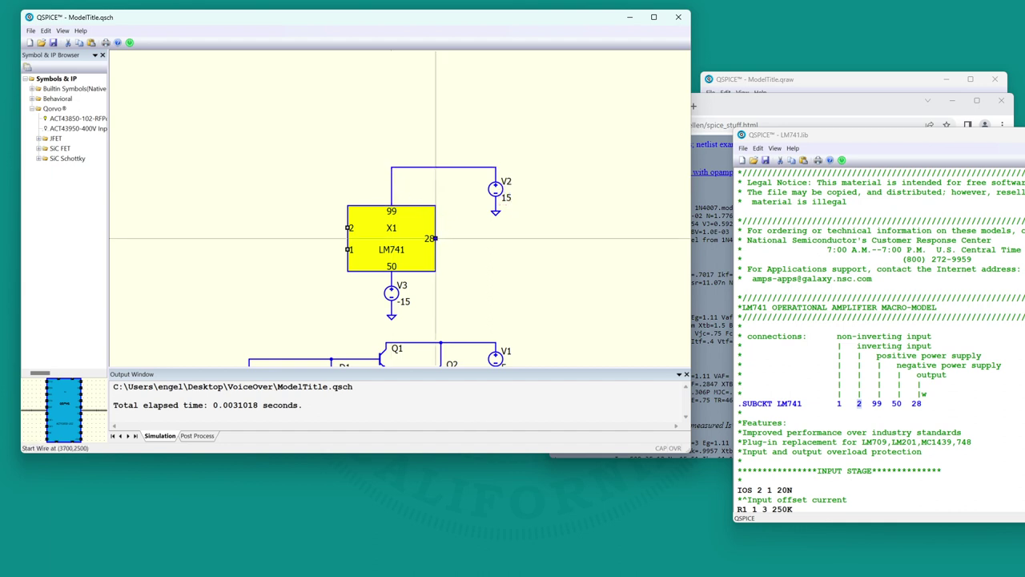
{"action": "left_click", "coordinate": [457, 189]}
{"action": "left_click", "coordinate": [255, 189]}
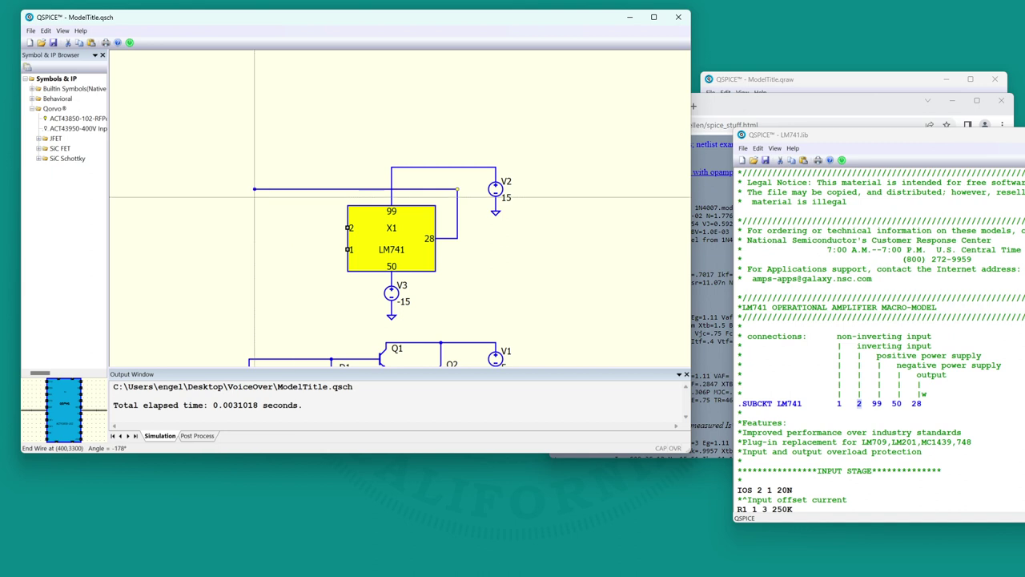
{"action": "key", "text": "g"}
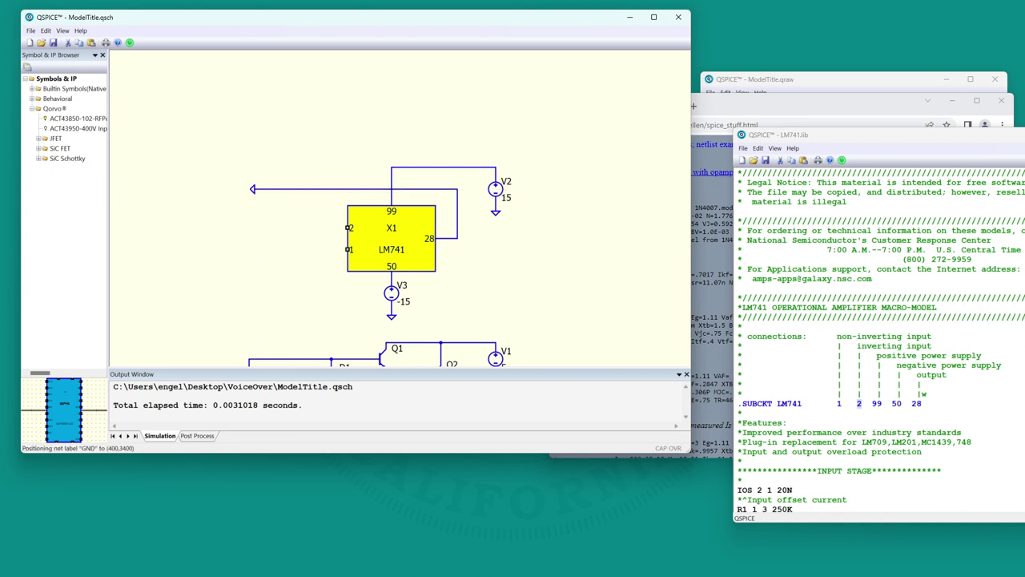
{"action": "left_click", "coordinate": [254, 190]}
{"action": "left_click", "coordinate": [337, 189]}
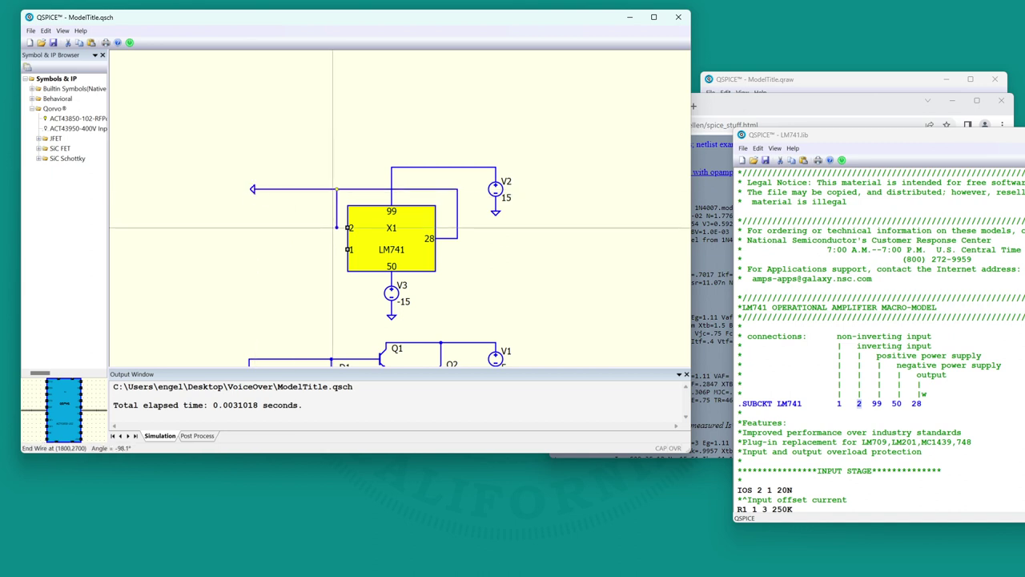
{"action": "left_click", "coordinate": [347, 227]}
Insert two resistors in the feedback wire: 1K between ground and the pin 2 branch, and 9K between the branch and pin 28
{"action": "key", "text": "r"}
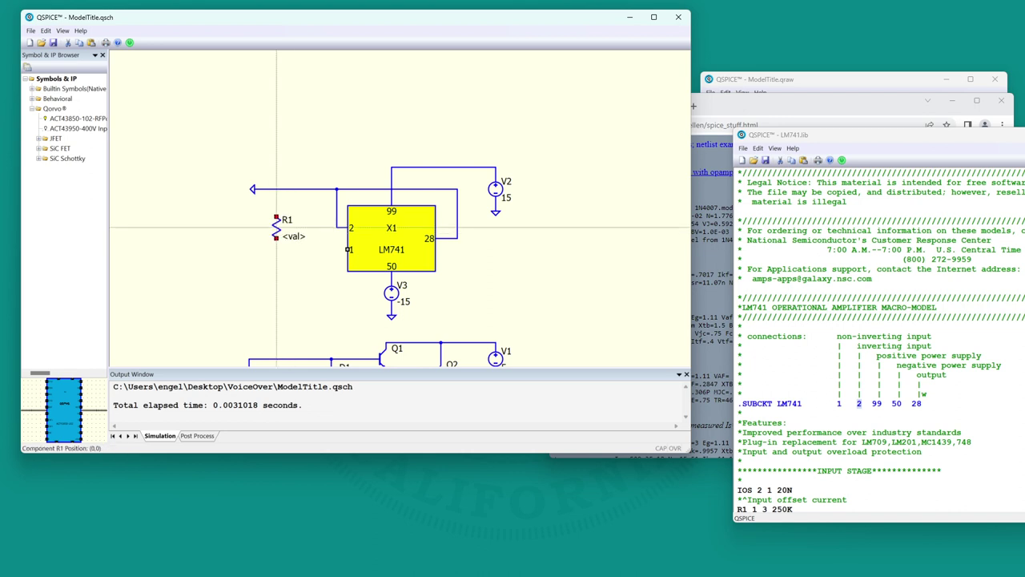
{"action": "left_click", "coordinate": [293, 189]}
{"action": "left_click", "coordinate": [430, 189]}
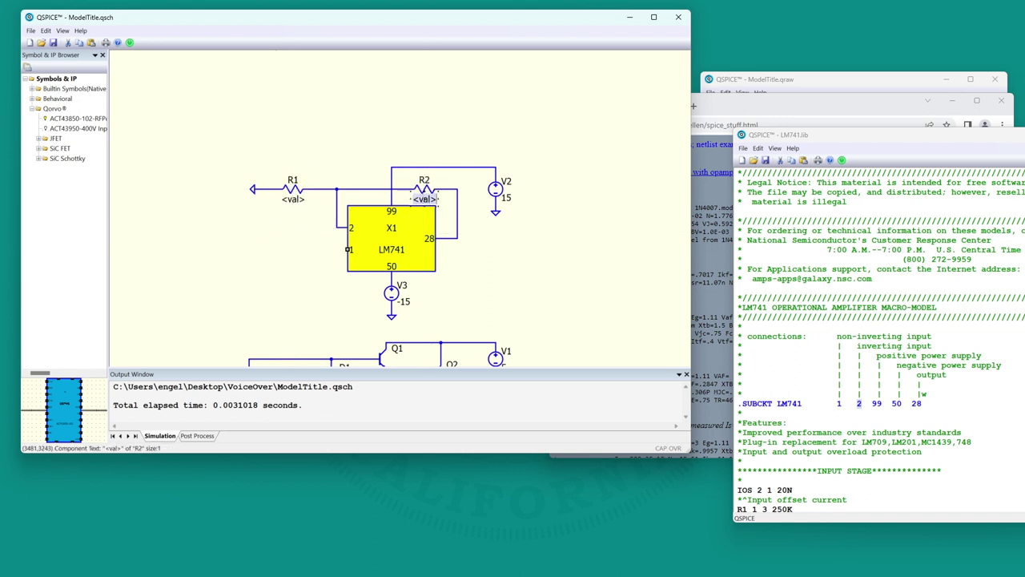
{"action": "type", "text": "9k"}
{"action": "left_click", "coordinate": [292, 200]}
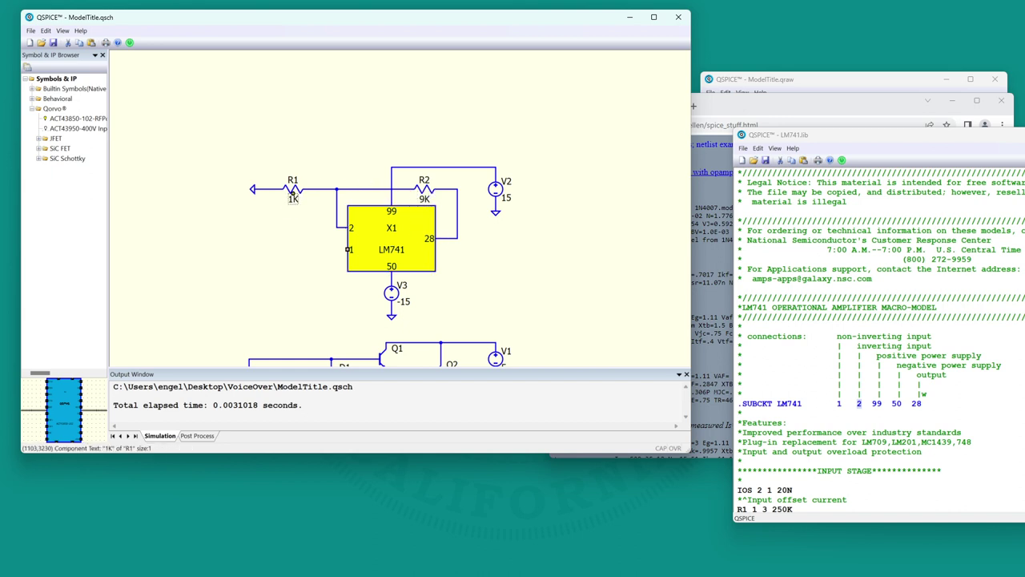
Place a grounded voltage source to the left of X1 and wire its upper terminal to pin 1
{"action": "key", "text": "v"}
{"action": "left_click", "coordinate": [298, 301]}
{"action": "key", "text": "w"}
{"action": "left_click", "coordinate": [298, 299]}
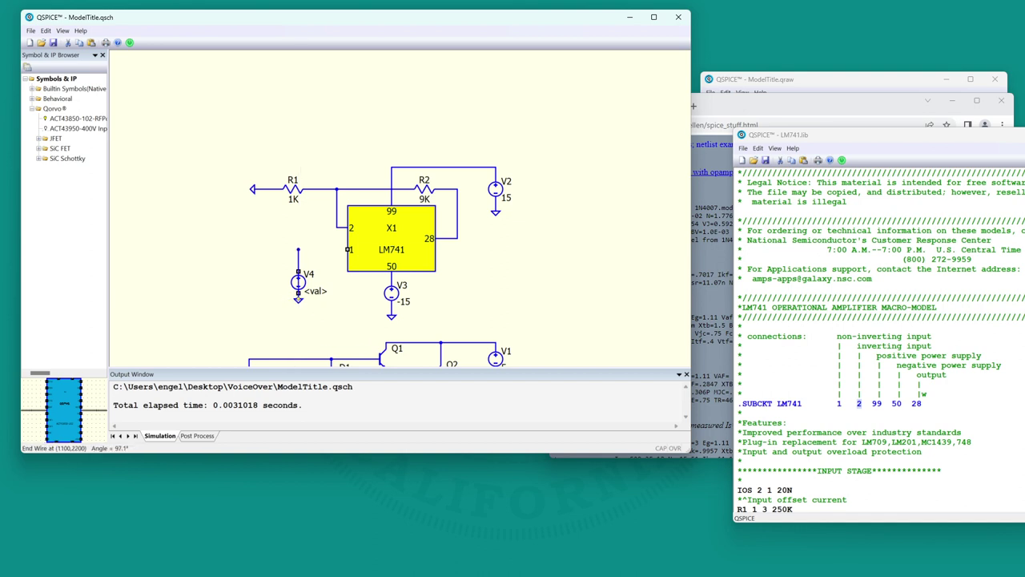
{"action": "left_click", "coordinate": [298, 249]}
{"action": "left_click", "coordinate": [348, 250]}
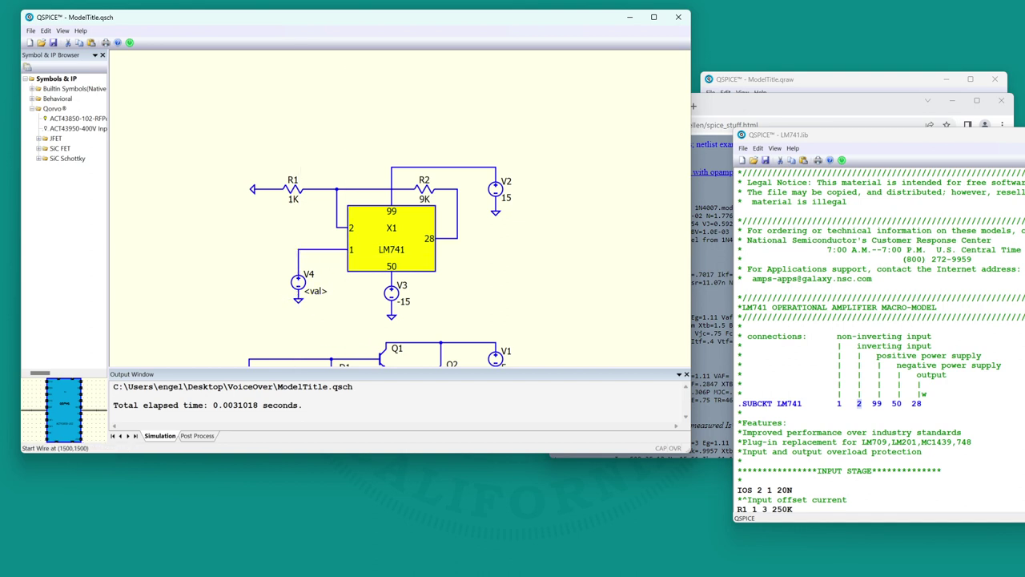
Set the value of input source V4 to sine 0 .1 1K
{"action": "left_click", "coordinate": [316, 290]}
{"action": "type", "text": "win"}
{"action": "type", "text": "sine 0"}
{"action": "type", "text": " .1 1K"}
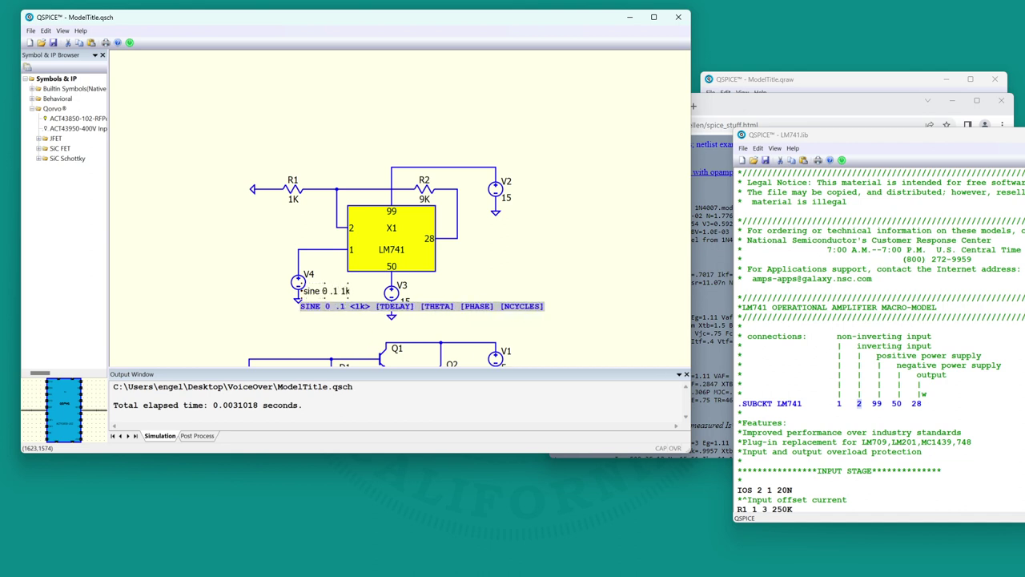
{"action": "key", "text": "Return"}
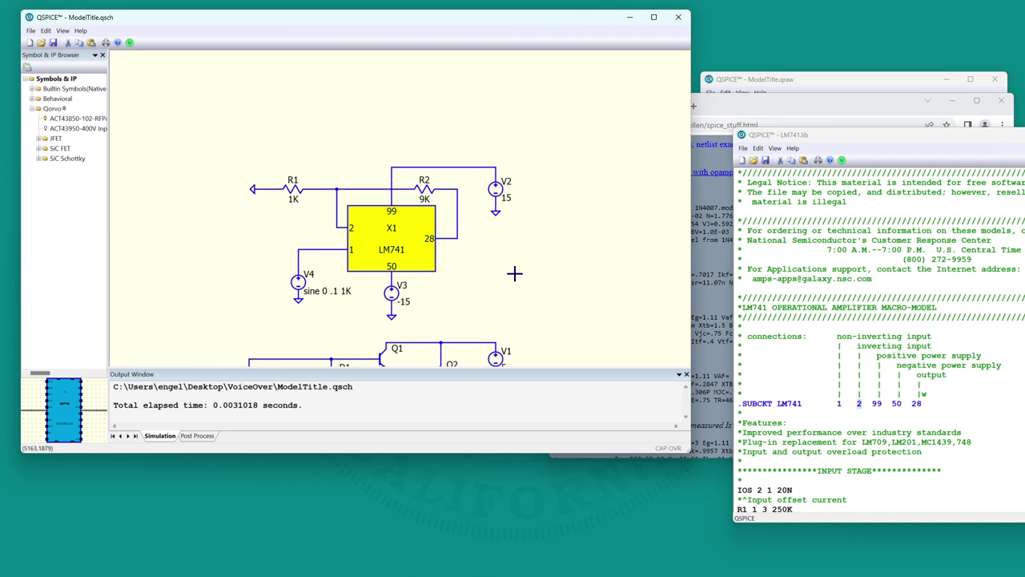
Run the simulation and plot the voltages at X1's input pin 1 and output pin 28
{"action": "scroll", "coordinate": [515, 272], "scroll_direction": "up", "scroll_amount": 1}
{"action": "right_click", "coordinate": [512, 195]}
{"action": "left_click", "coordinate": [529, 200]}
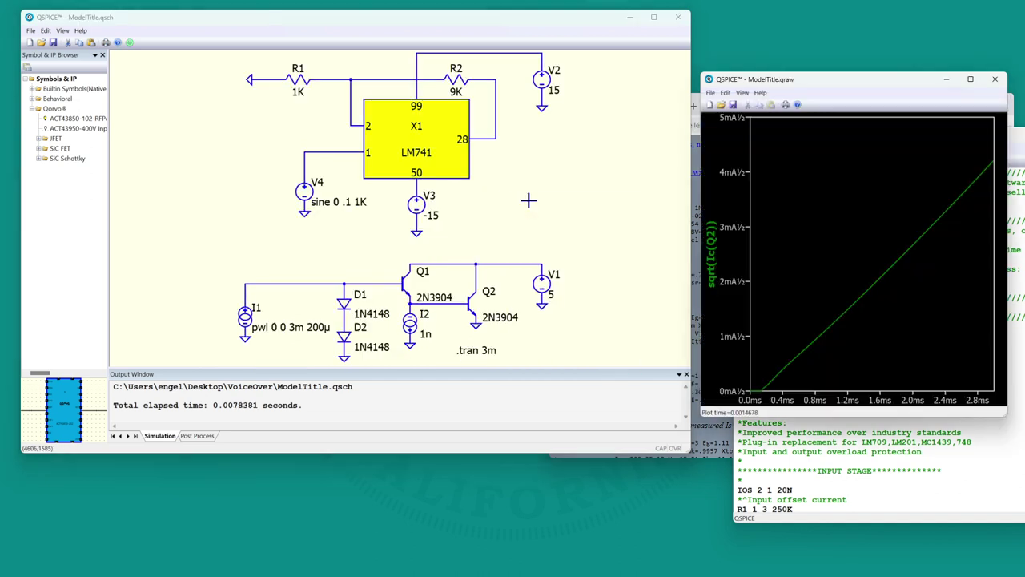
{"action": "left_click", "coordinate": [350, 153]}
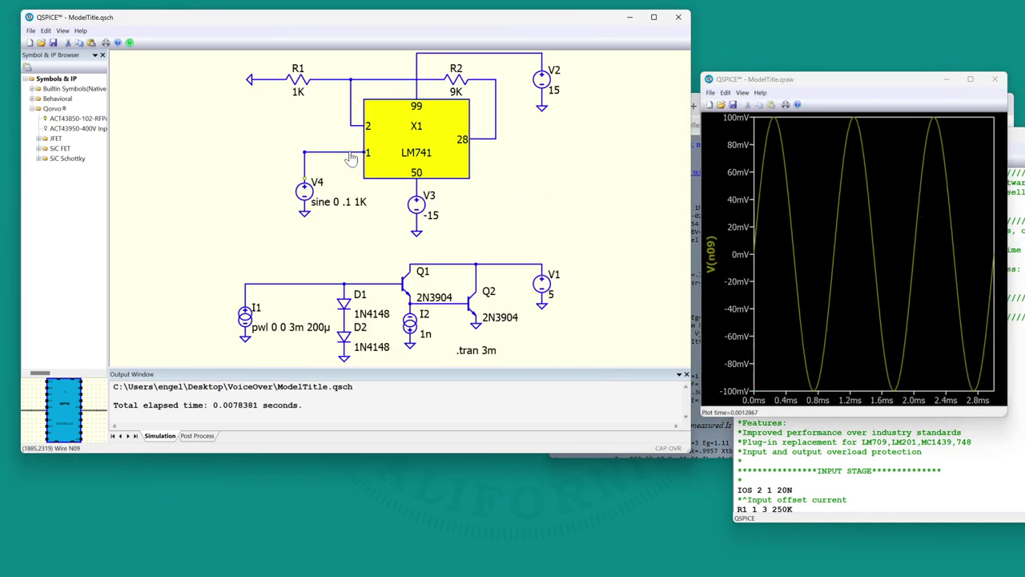
{"action": "left_click", "coordinate": [492, 145]}
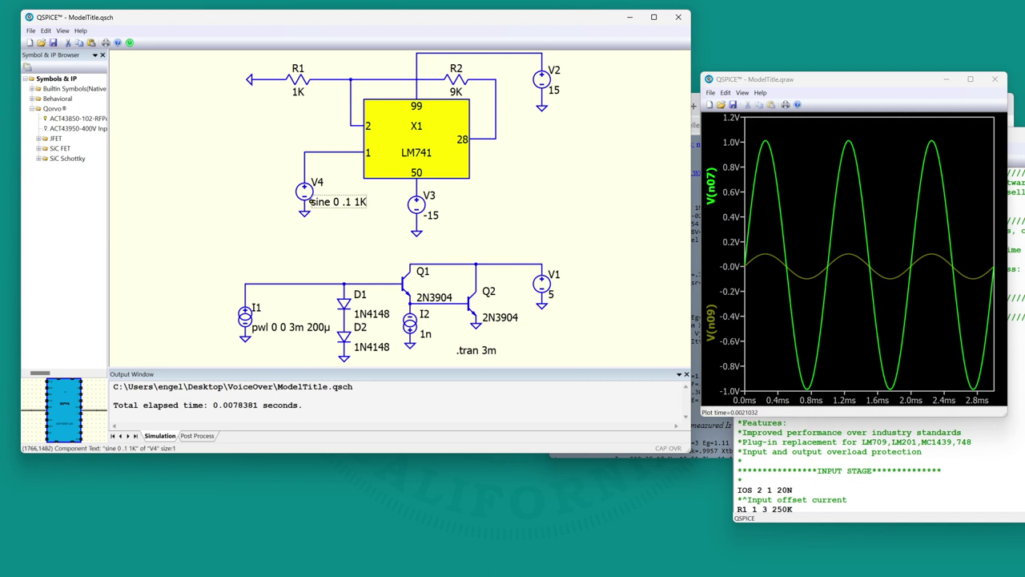
Set the value of source V4 to pulse 0 1 0 1n 1n 100µ 200µ
{"action": "double_click", "coordinate": [351, 202]}
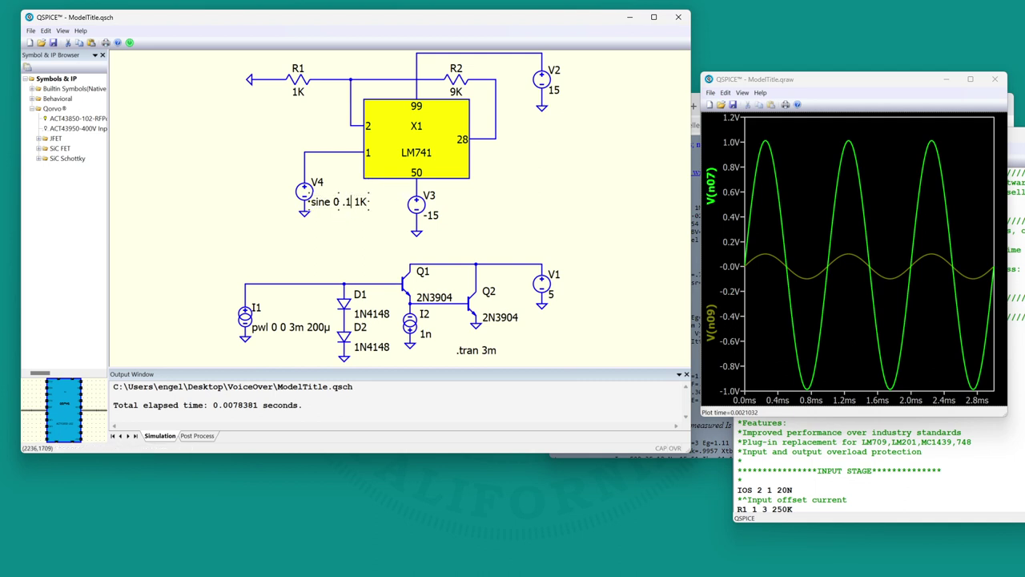
{"action": "key", "text": "ctrl+a"}
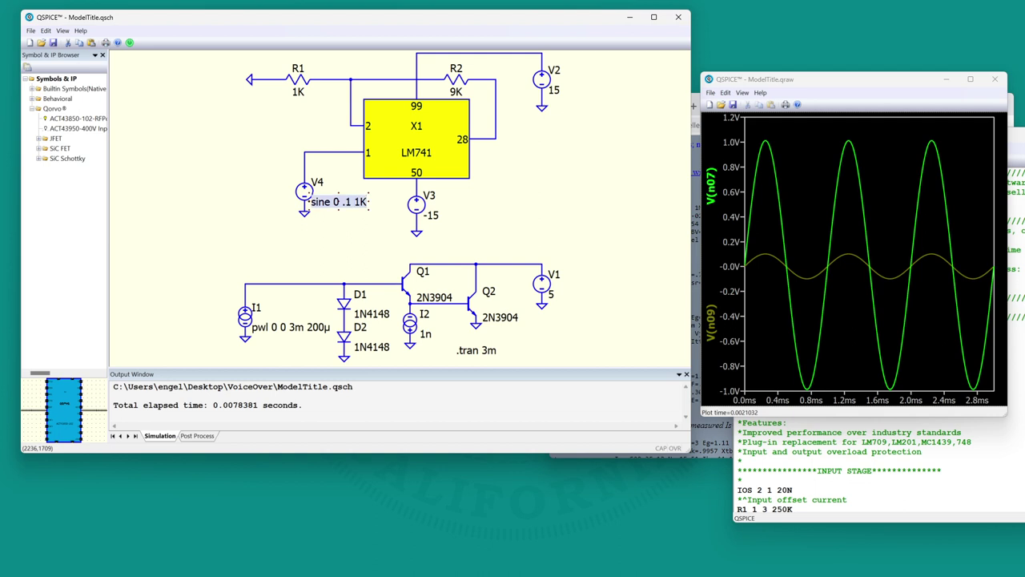
{"action": "type", "text": "pulse "}
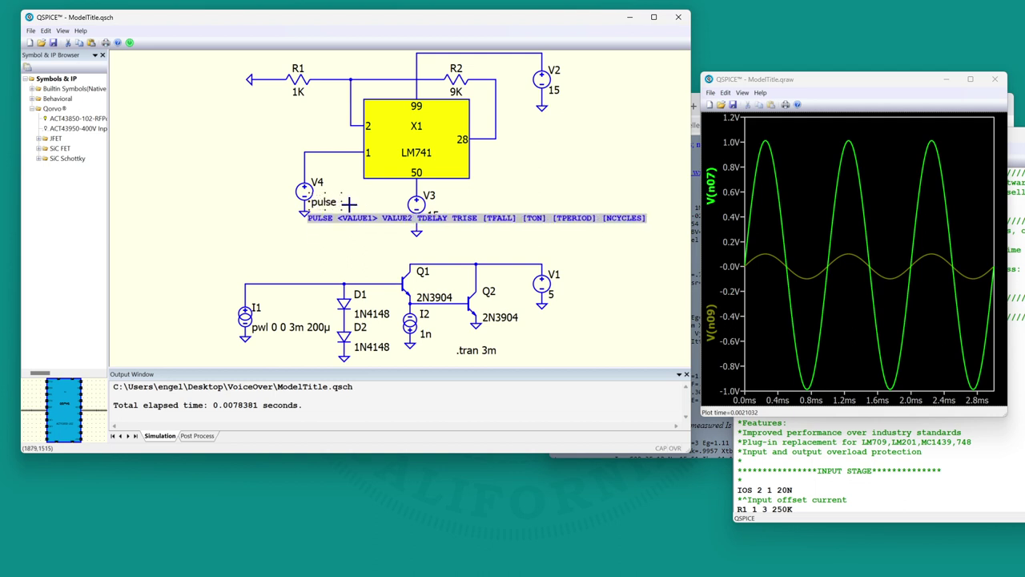
{"action": "type", "text": "0 1 "}
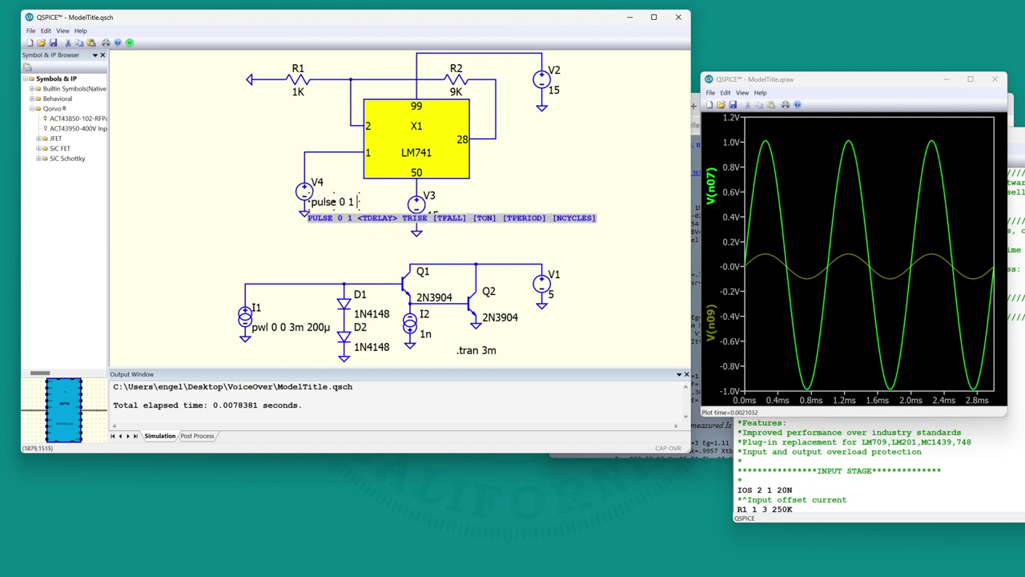
{"action": "type", "text": "0 1n 1n"}
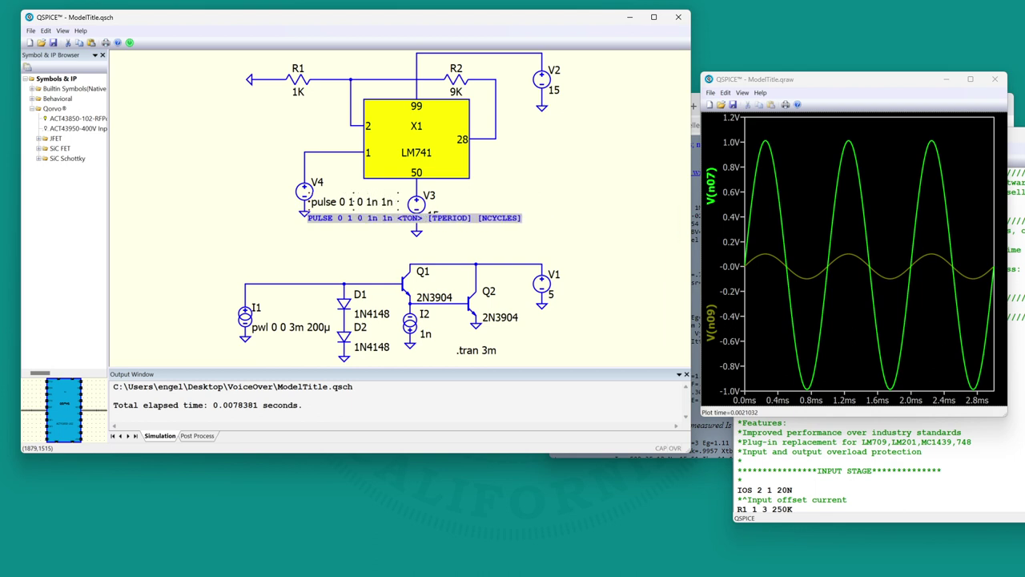
{"action": "type", "text": " 10"}
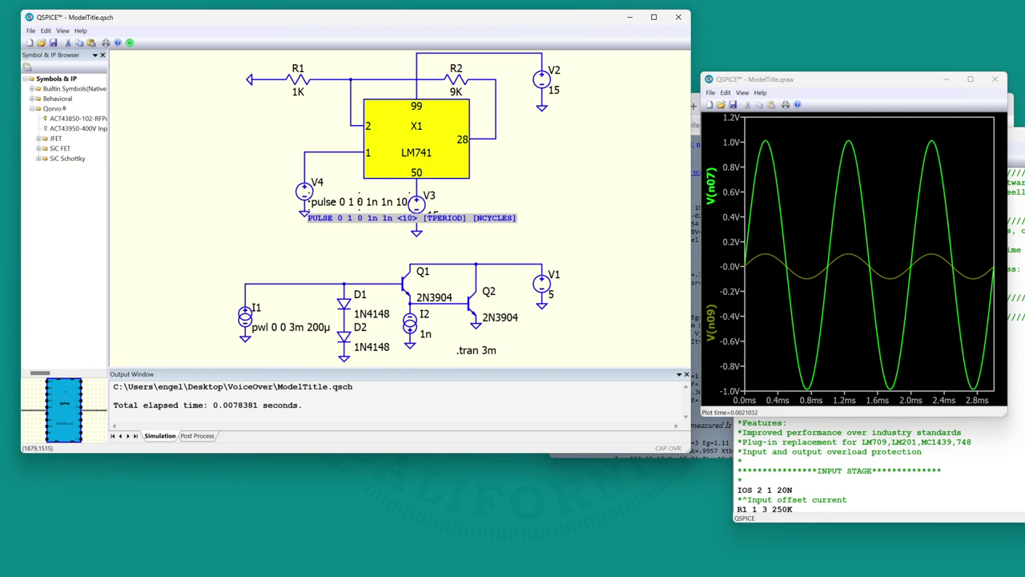
{"action": "type", "text": "0u"}
{"action": "key", "text": "Return"}
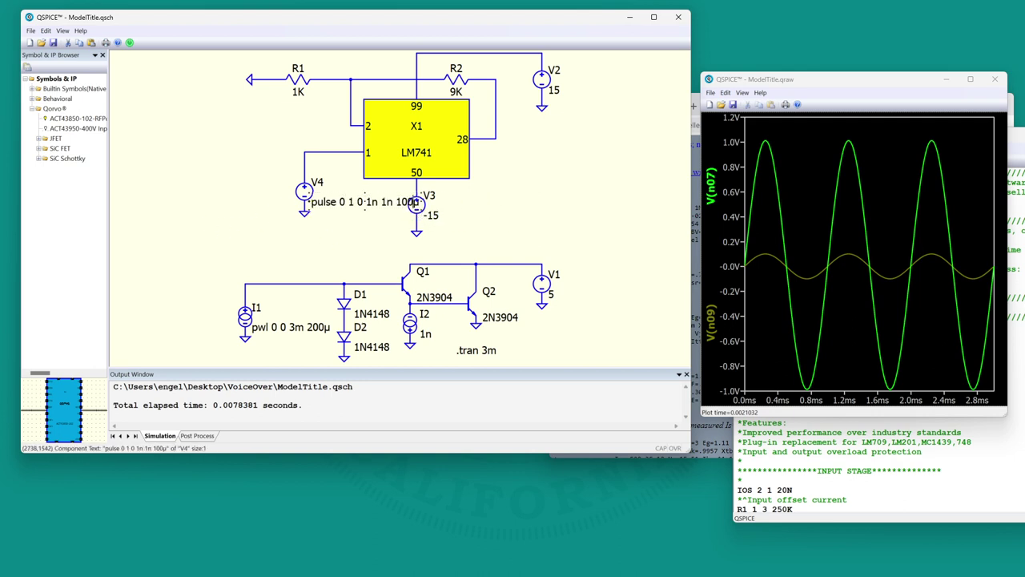
{"action": "left_click", "coordinate": [364, 201]}
{"action": "type", "text": "200"}
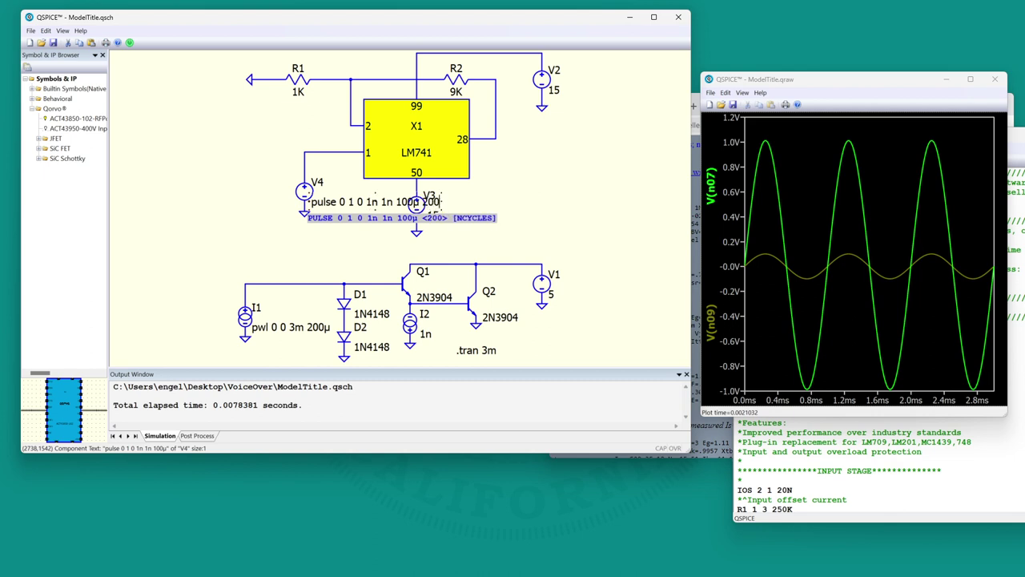
{"action": "key", "text": "Return"}
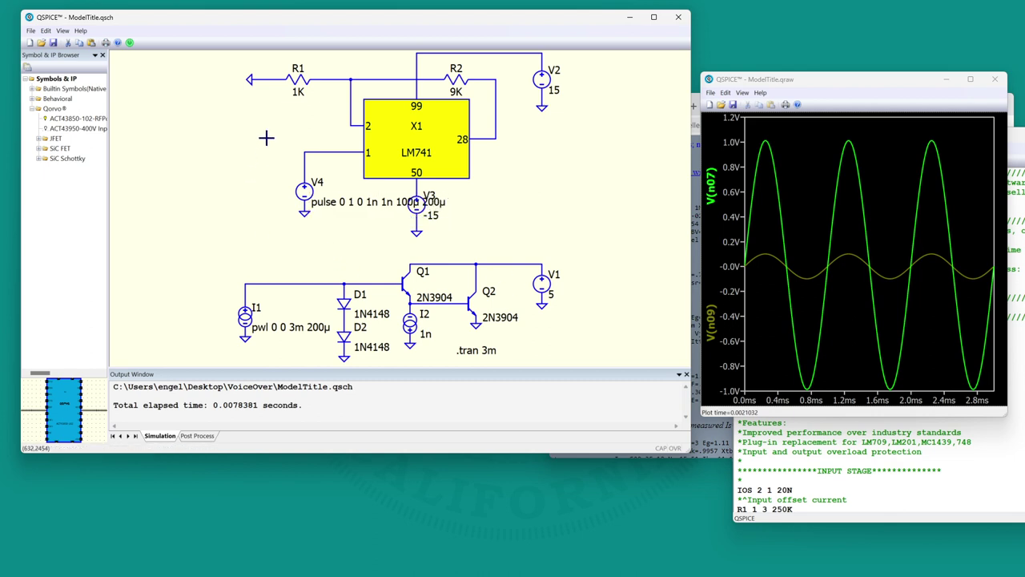
Move V4 with its ground and value text farther left so the text clears V3, keeping it wired to pin 1
{"action": "left_click_drag", "start_coordinate": [265, 130], "coordinate": [343, 241]}
{"action": "left_click_drag", "start_coordinate": [304, 185], "coordinate": [185, 191]}
{"action": "left_click_drag", "start_coordinate": [157, 149], "coordinate": [232, 249]}
{"action": "left_click_drag", "start_coordinate": [193, 191], "coordinate": [200, 185]}
Run the simulation and plot X1's output at pin 28, switch to the input at pin 1, and return to the output alone
{"action": "right_click", "coordinate": [239, 172]}
{"action": "left_click", "coordinate": [256, 177]}
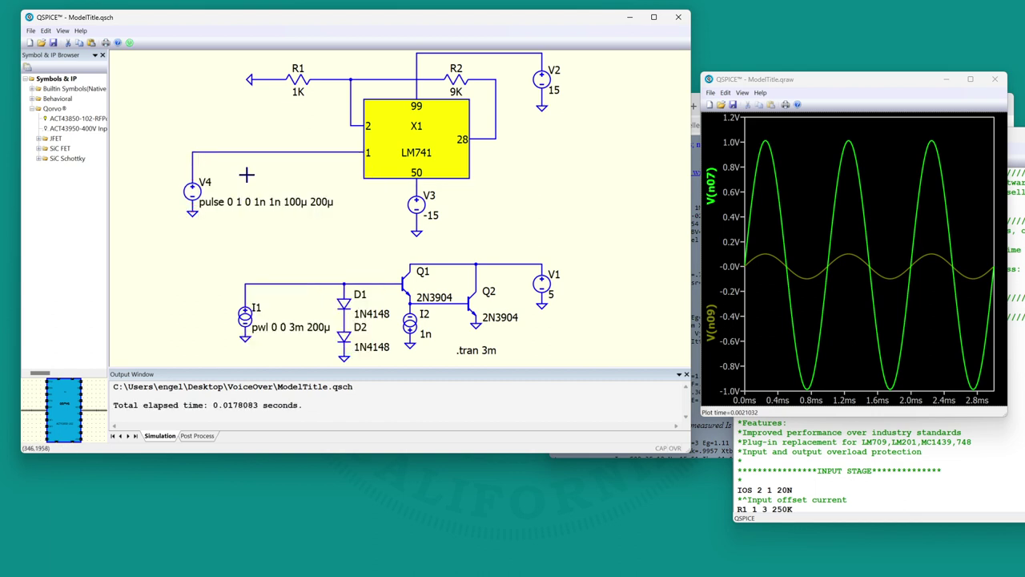
{"action": "left_click", "coordinate": [494, 141]}
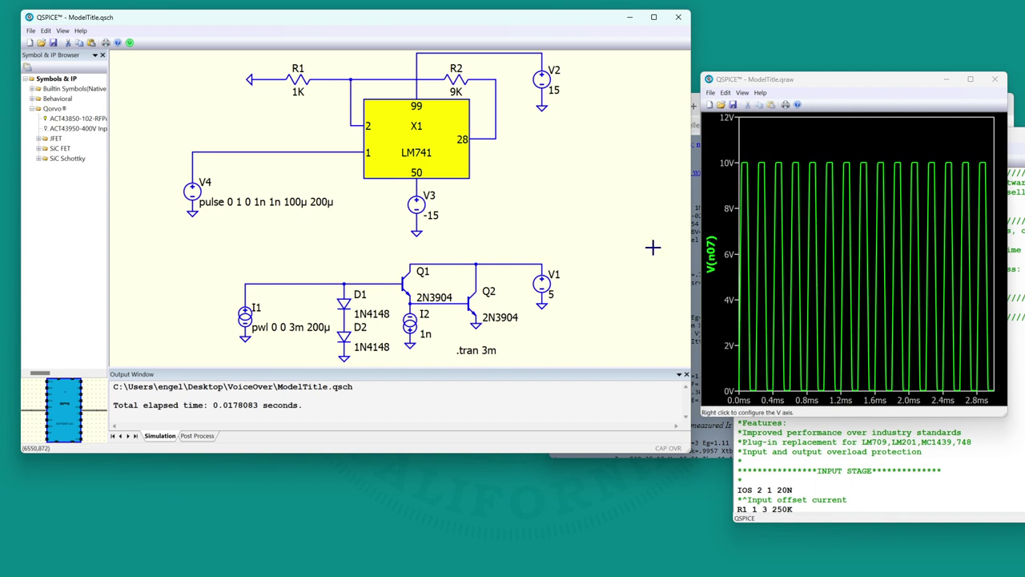
{"action": "left_click", "coordinate": [292, 152]}
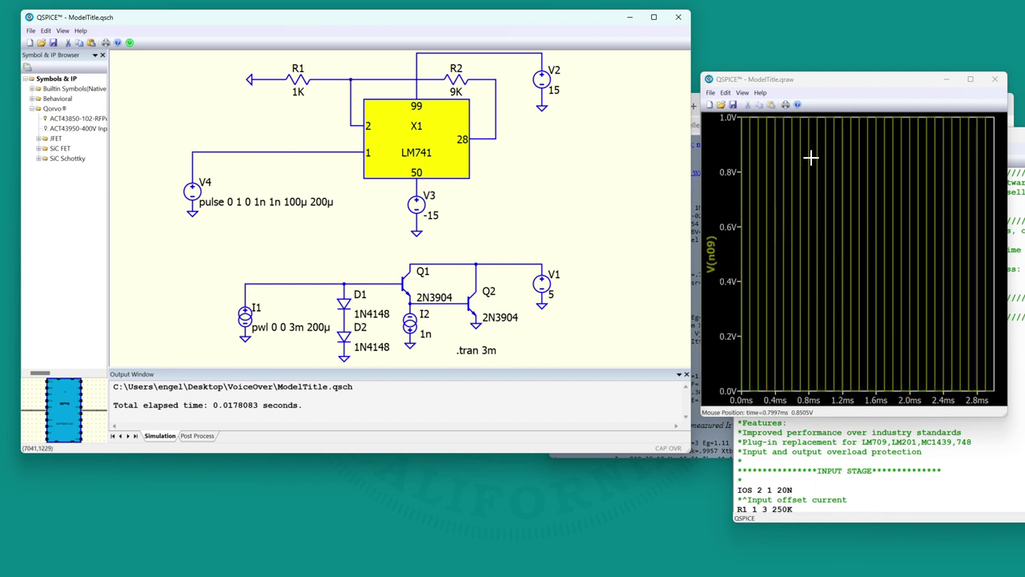
{"action": "left_click", "coordinate": [485, 139]}
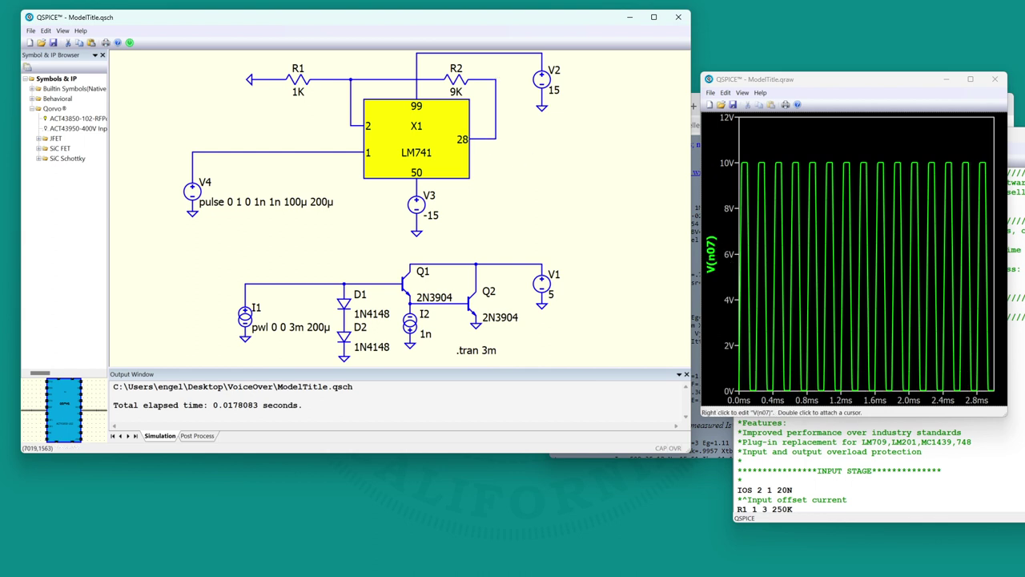
Change the plotted expression to the output's time derivative, d(V(n07)), and close the waveform window after viewing it
{"action": "right_click", "coordinate": [712, 255]}
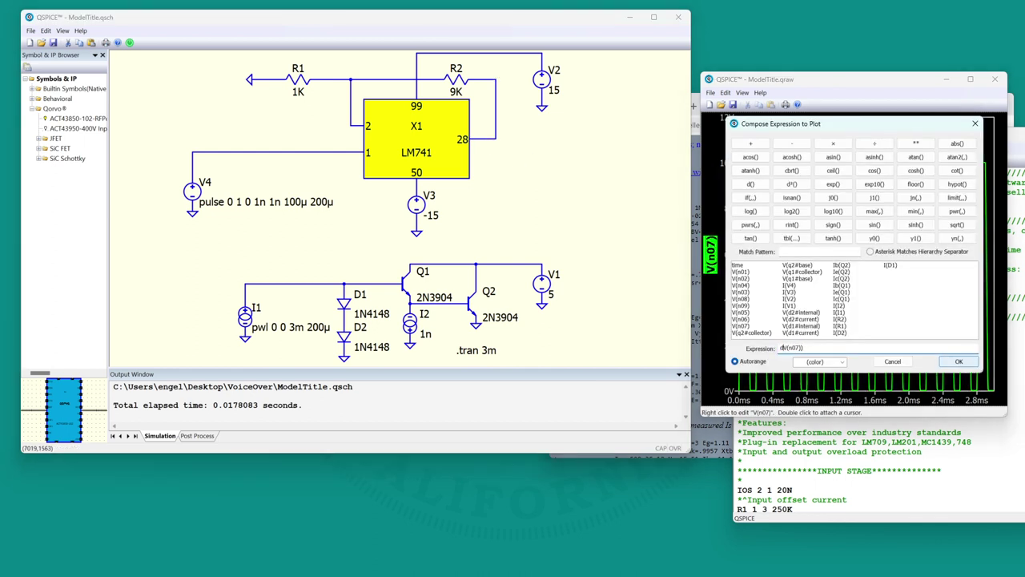
{"action": "left_click", "coordinate": [959, 362]}
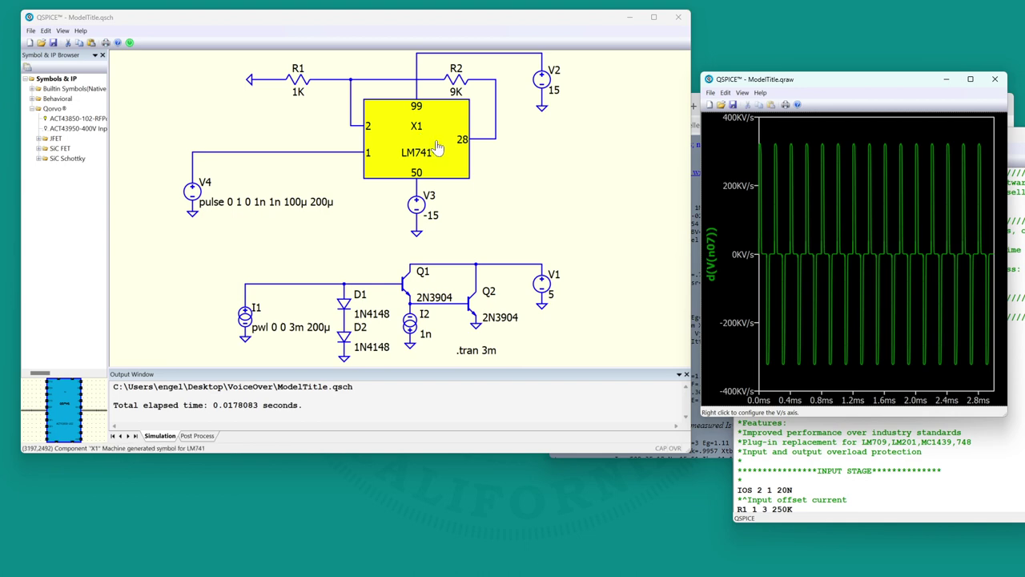
{"action": "left_click", "coordinate": [995, 79]}
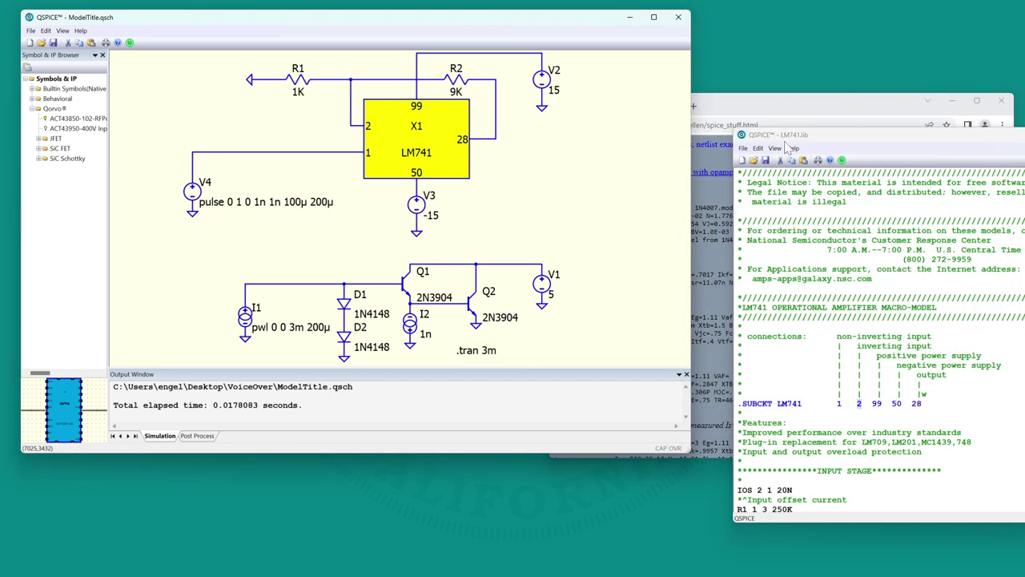
Move the LM741.lib window out of the way and create a new blank symbol, enlarging its window beside the schematic
{"action": "left_click_drag", "start_coordinate": [855, 142], "coordinate": [777, 502]}
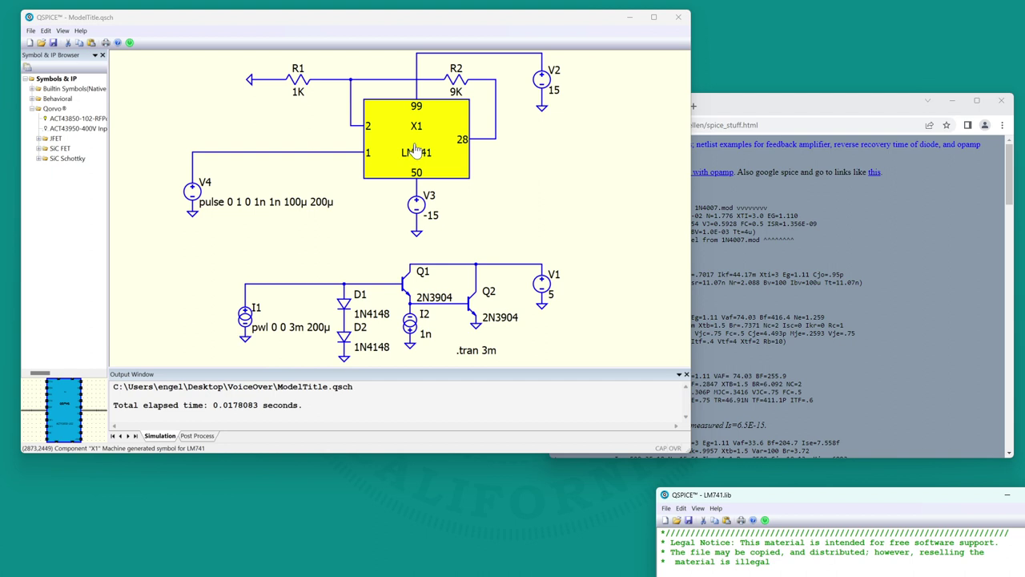
{"action": "left_click", "coordinate": [30, 31]}
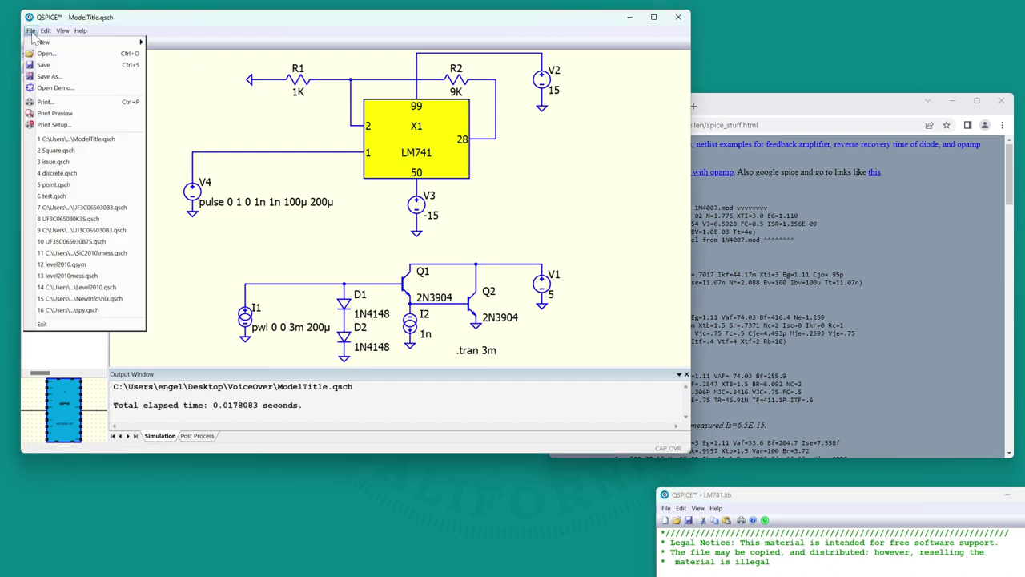
{"action": "mouse_move", "coordinate": [42, 46]}
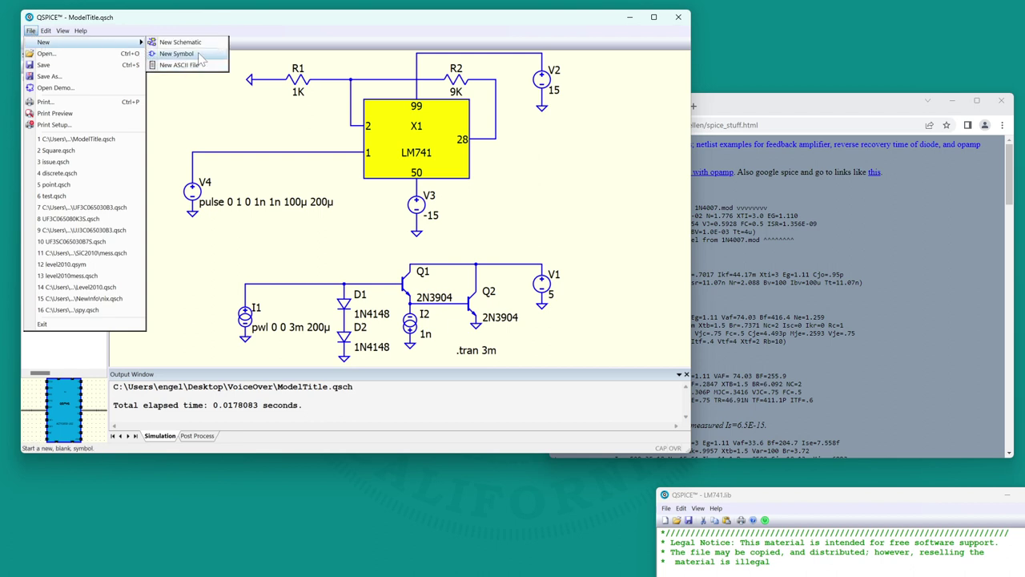
{"action": "left_click", "coordinate": [176, 54]}
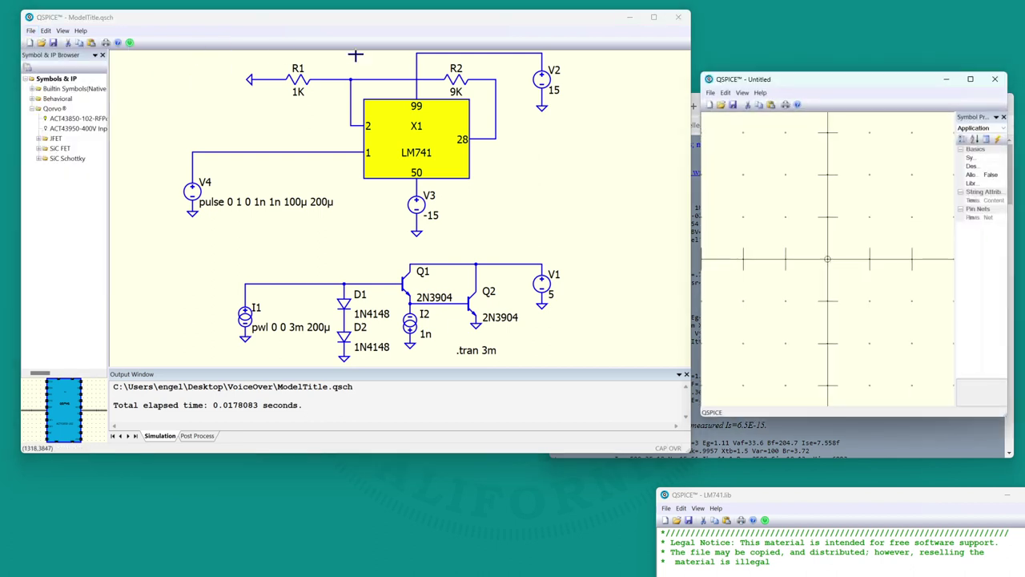
{"action": "left_click_drag", "start_coordinate": [841, 79], "coordinate": [661, 76]}
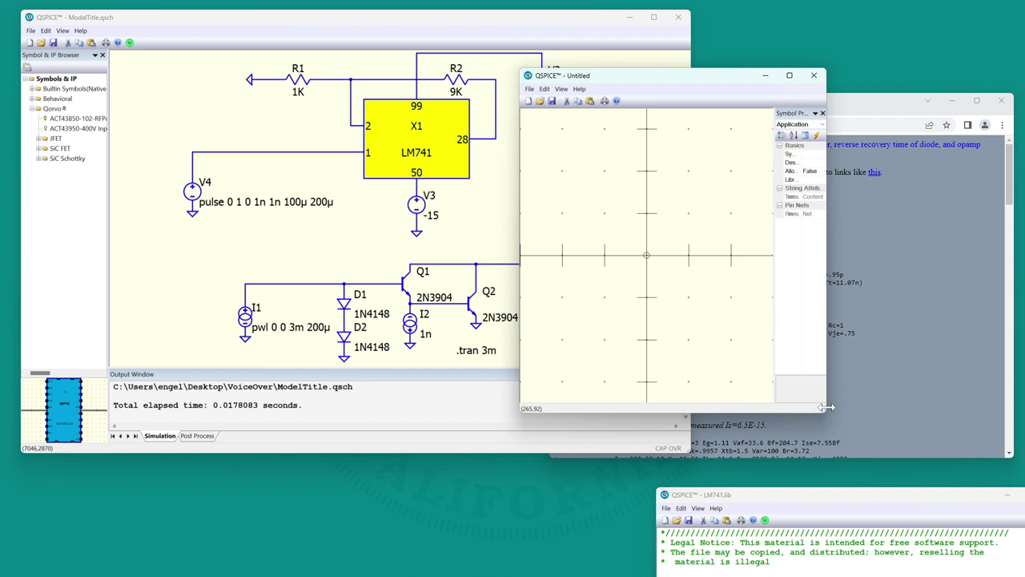
{"action": "left_click_drag", "start_coordinate": [826, 407], "coordinate": [987, 436]}
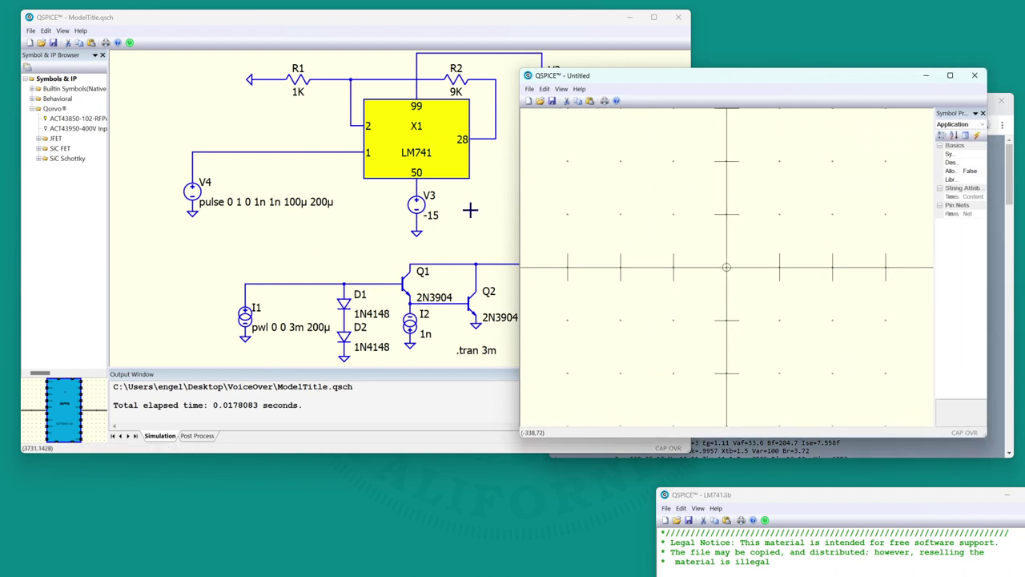
Copy the autogenerated LM741 symbol X1 from the schematic and place it centred on the origin of the new symbol
{"action": "left_click", "coordinate": [453, 167]}
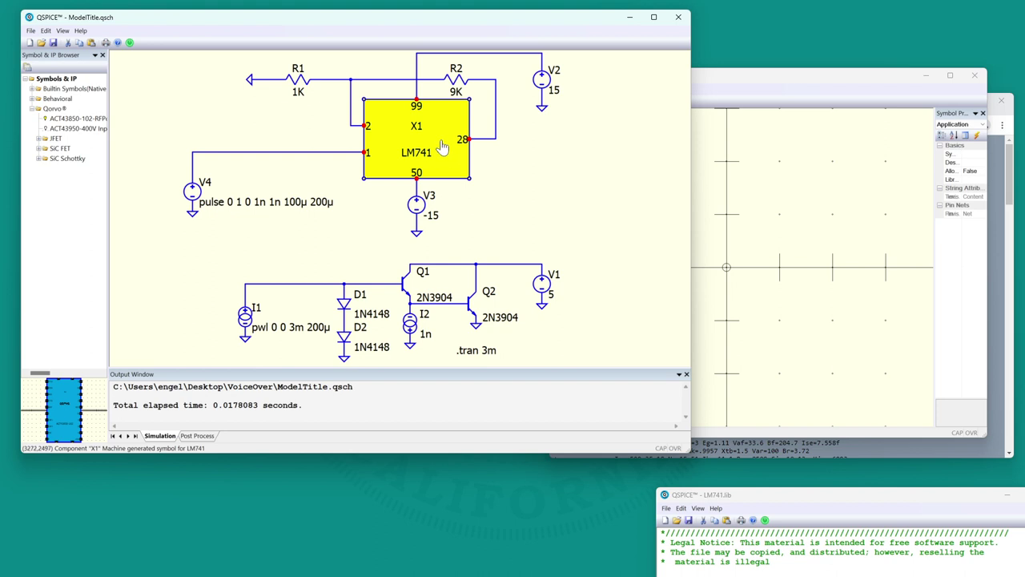
{"action": "left_click", "coordinate": [866, 230]}
{"action": "key", "text": "ctrl+v"}
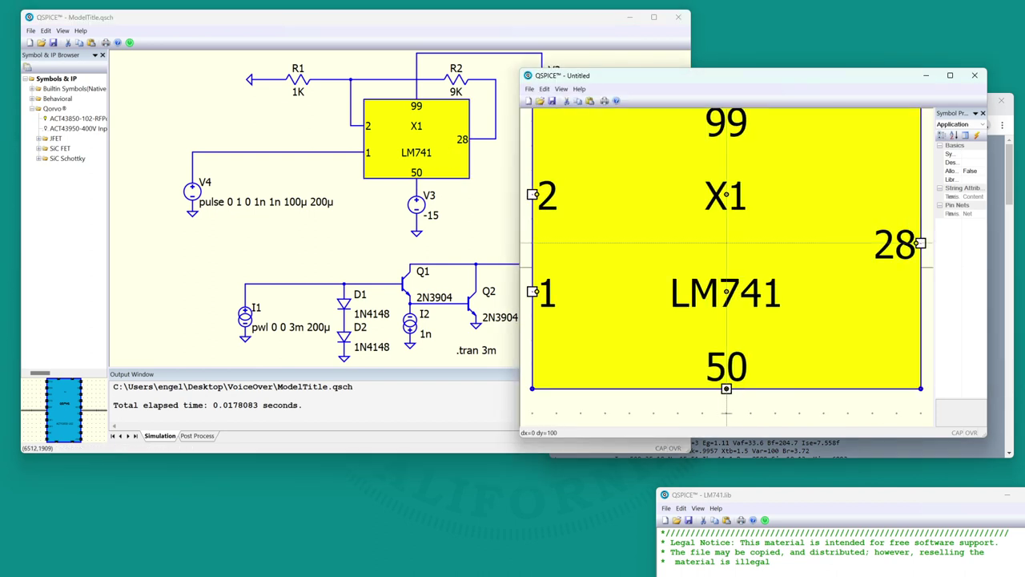
{"action": "scroll", "coordinate": [726, 244], "scroll_direction": "down", "scroll_amount": 1}
{"action": "left_click", "coordinate": [725, 261]}
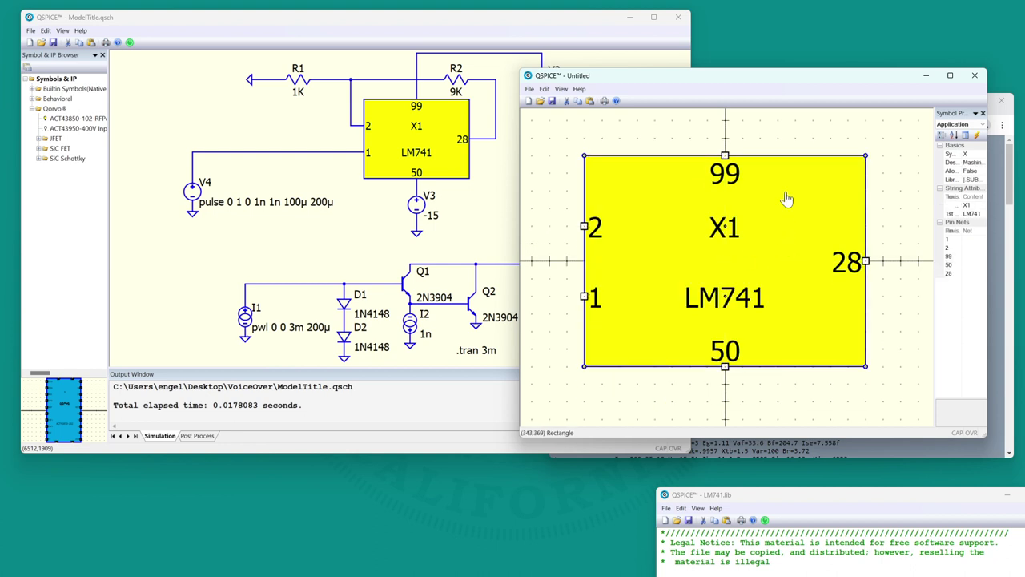
Replace the yellow rectangle body with a triangle whose vertical base passes through pins 1 and 2 and whose apex is at pin 28
{"action": "left_click", "coordinate": [803, 163]}
{"action": "key", "text": "Delete"}
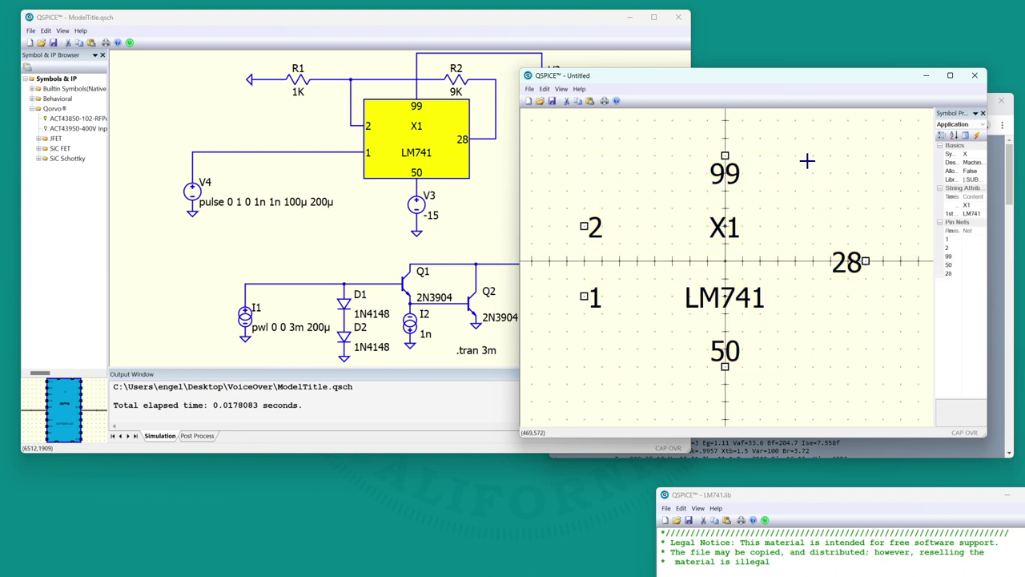
{"action": "left_click", "coordinate": [950, 76]}
{"action": "right_click", "coordinate": [344, 175]}
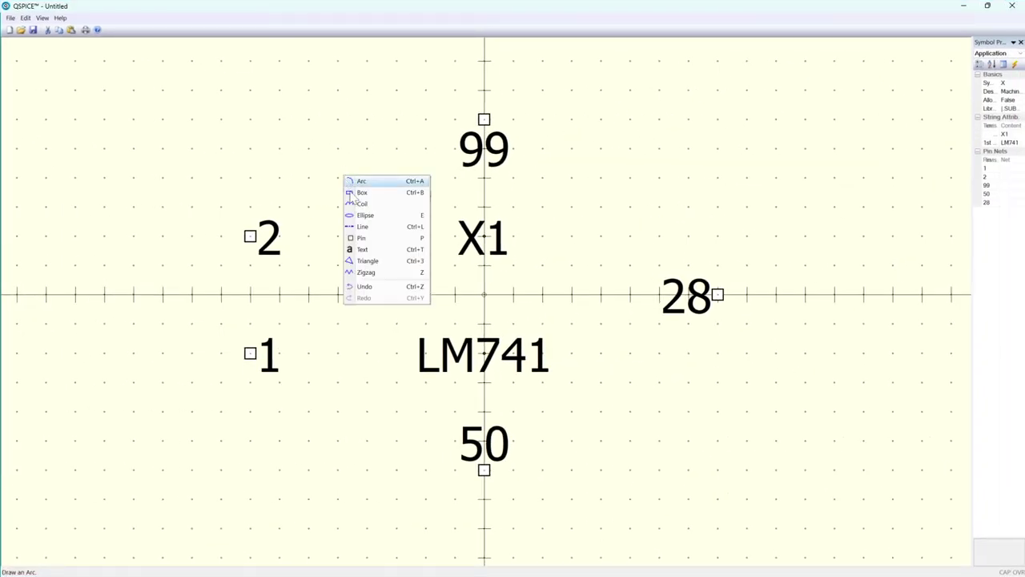
{"action": "left_click", "coordinate": [367, 261]}
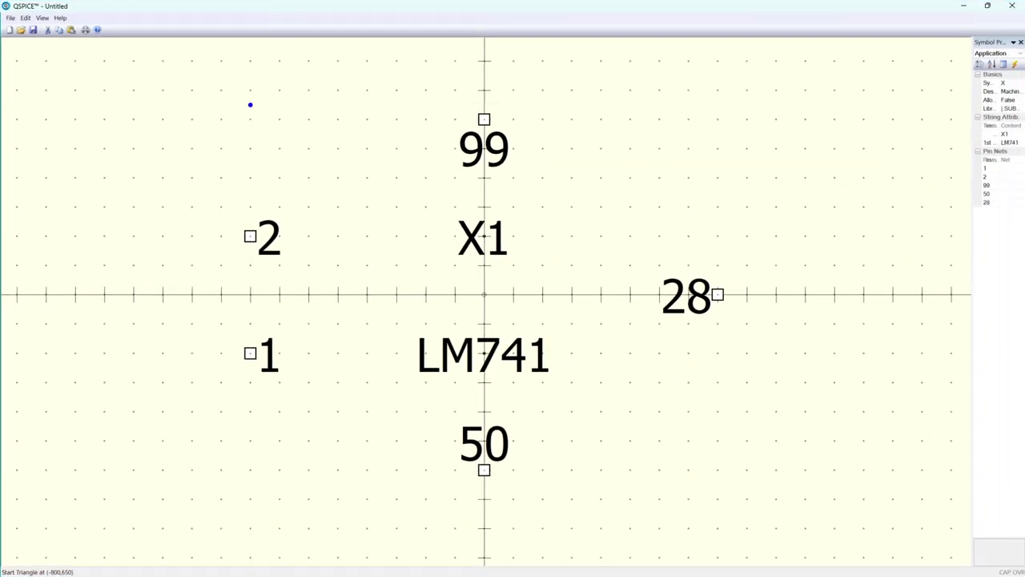
{"action": "left_click", "coordinate": [250, 120]}
{"action": "left_click", "coordinate": [250, 470]}
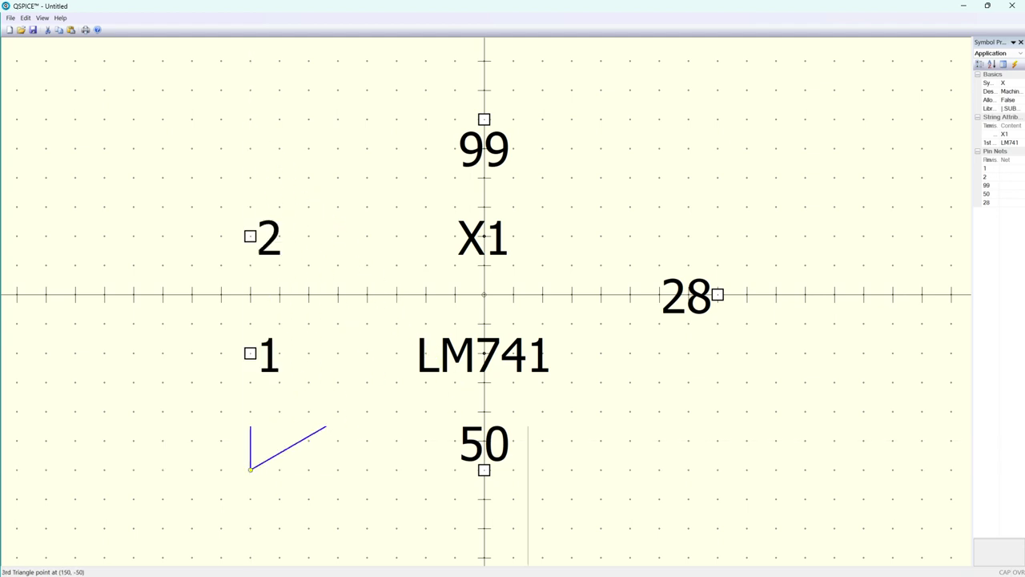
{"action": "left_click", "coordinate": [718, 295]}
Move pins 2 and 1 two grid divisions inward, to x = -600
{"action": "right_click", "coordinate": [138, 277]}
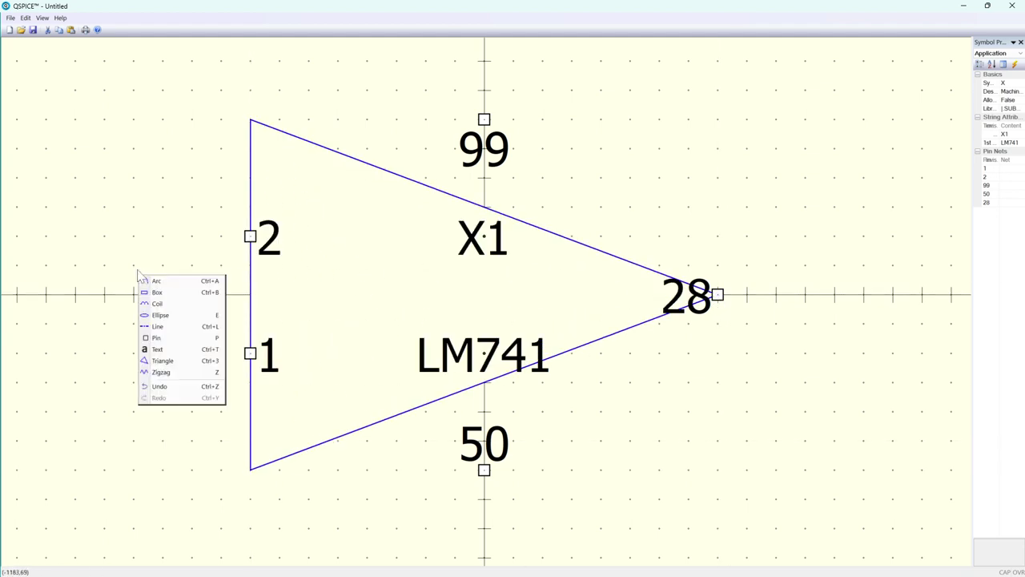
{"action": "left_click", "coordinate": [258, 234]}
{"action": "left_click_drag", "start_coordinate": [250, 235], "coordinate": [309, 235]}
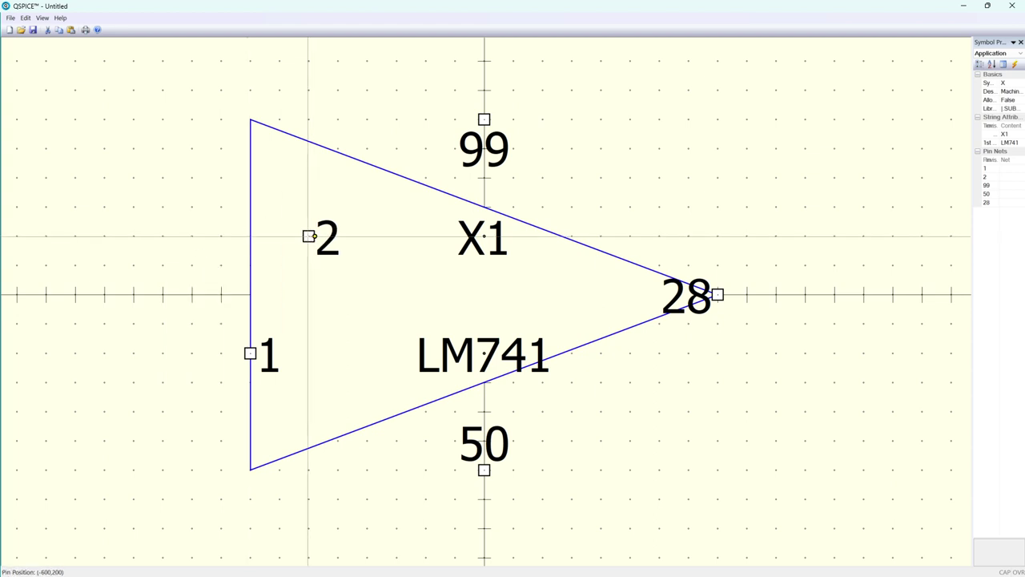
{"action": "left_click_drag", "start_coordinate": [250, 355], "coordinate": [309, 353]}
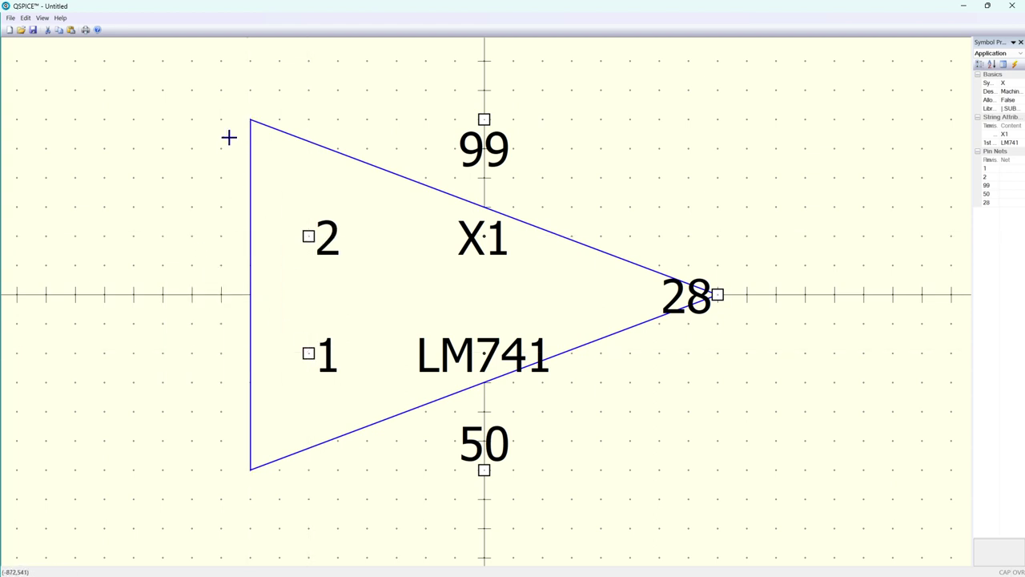
Align the triangle's two base corners with pins 1 and 2, and move its apex and pin 28 two grid divisions inward
{"action": "left_click_drag", "start_coordinate": [251, 121], "coordinate": [309, 121]}
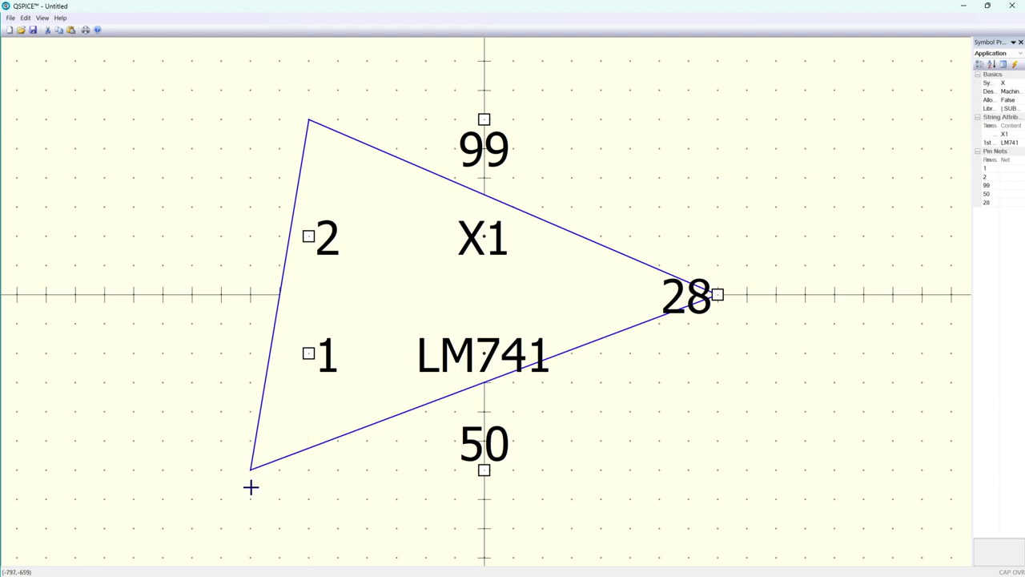
{"action": "left_click_drag", "start_coordinate": [251, 471], "coordinate": [309, 470]}
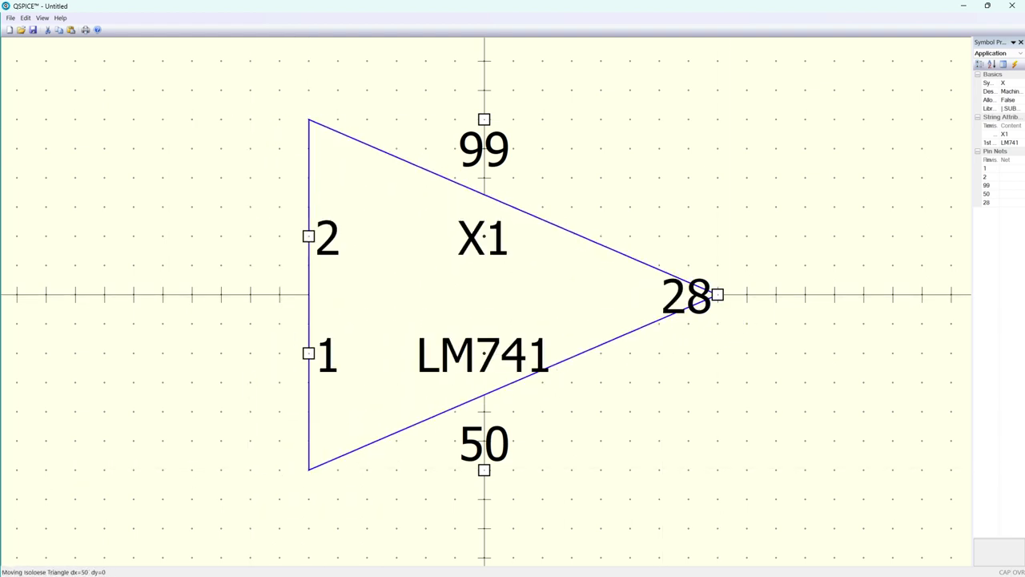
{"action": "left_click_drag", "start_coordinate": [718, 295], "coordinate": [659, 295]}
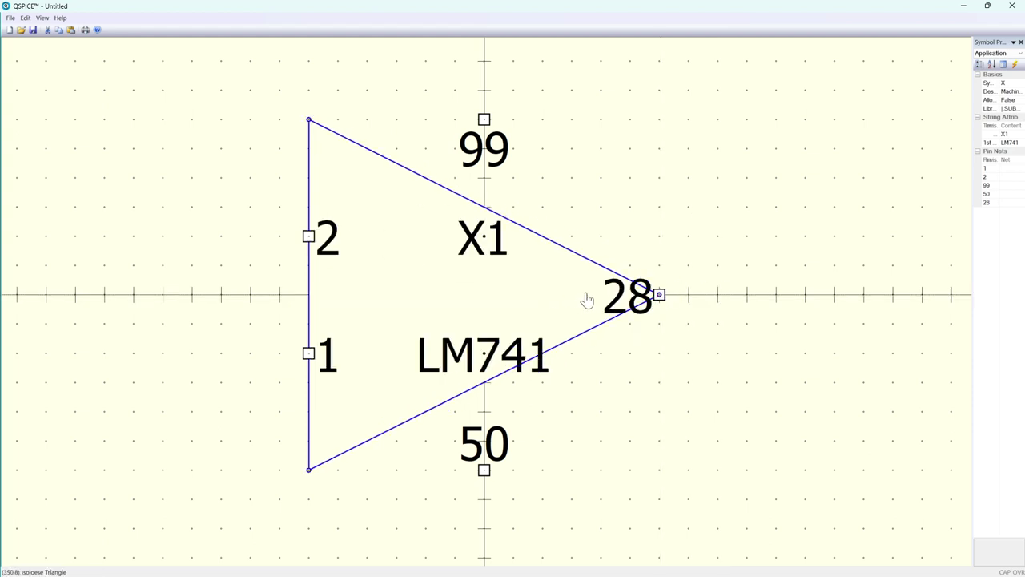
Move pins 2 and 1 to y = 300 and y = -300, and pins 99 and 50 to (-100, 500) and (-100, -500)
{"action": "left_click_drag", "start_coordinate": [309, 236], "coordinate": [309, 207]}
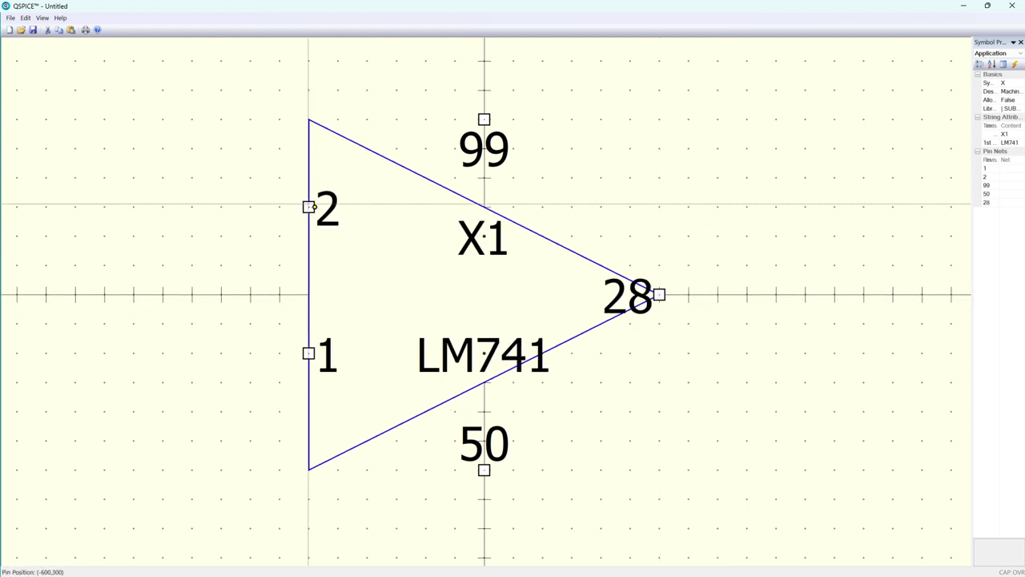
{"action": "left_click_drag", "start_coordinate": [310, 354], "coordinate": [310, 382]}
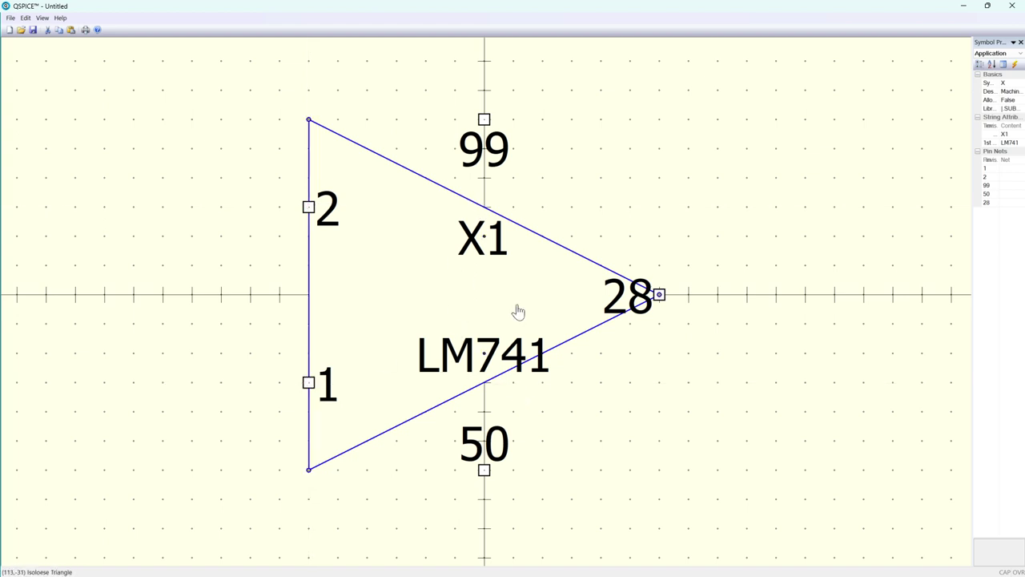
{"action": "left_click_drag", "start_coordinate": [484, 119], "coordinate": [455, 149]}
{"action": "left_click_drag", "start_coordinate": [484, 470], "coordinate": [455, 441]}
Move the X1 and LM741 texts closer to the triangle's vertical base and toward its horizontal centreline
{"action": "left_click_drag", "start_coordinate": [483, 237], "coordinate": [425, 223]}
{"action": "left_click_drag", "start_coordinate": [484, 353], "coordinate": [439, 323]}
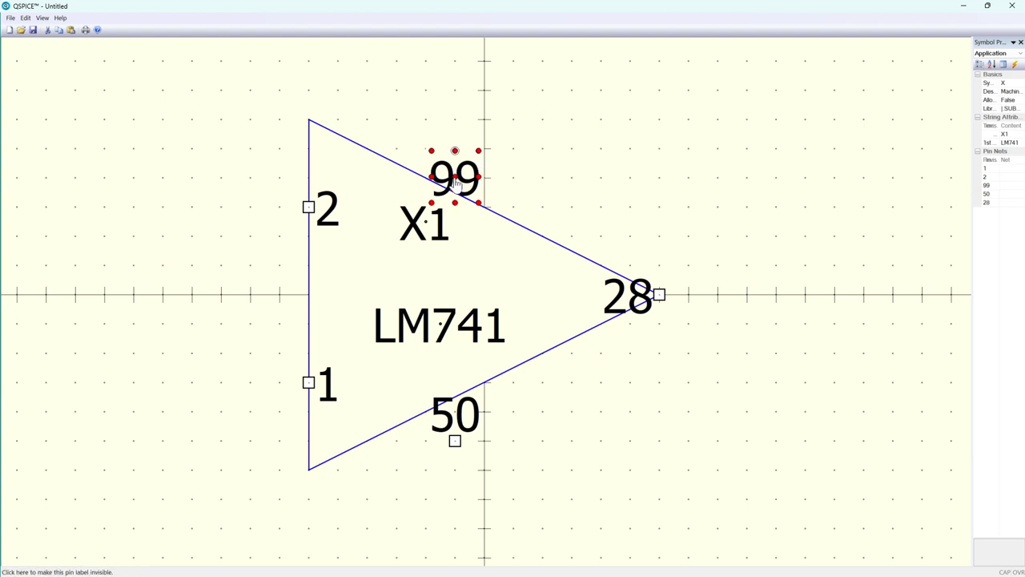
Make the labels of pins 99, 28, 2, 1 and 50 invisible
{"action": "left_click", "coordinate": [454, 150]}
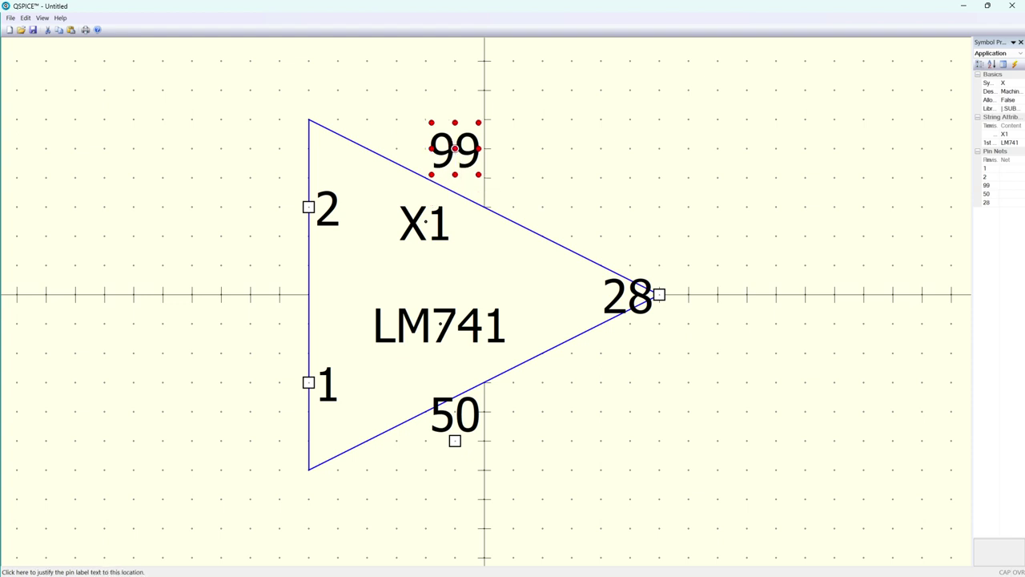
{"action": "left_click", "coordinate": [463, 173]}
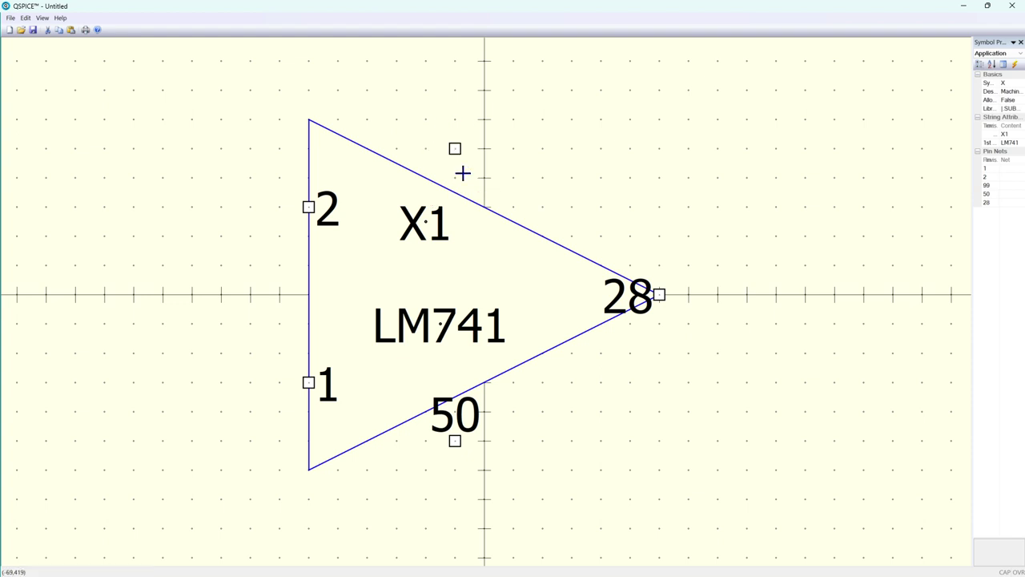
{"action": "left_click", "coordinate": [656, 295]}
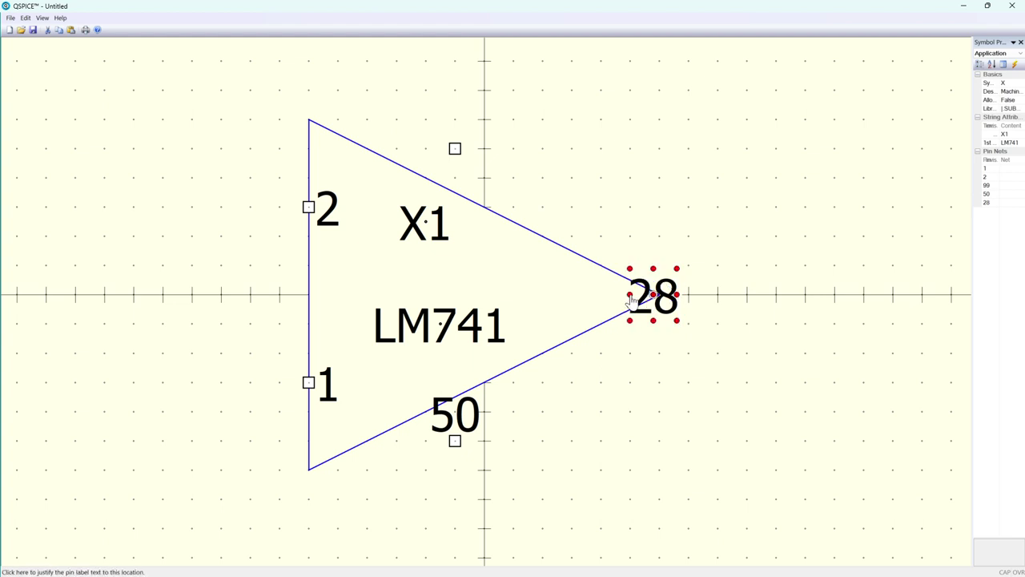
{"action": "left_click", "coordinate": [629, 297]}
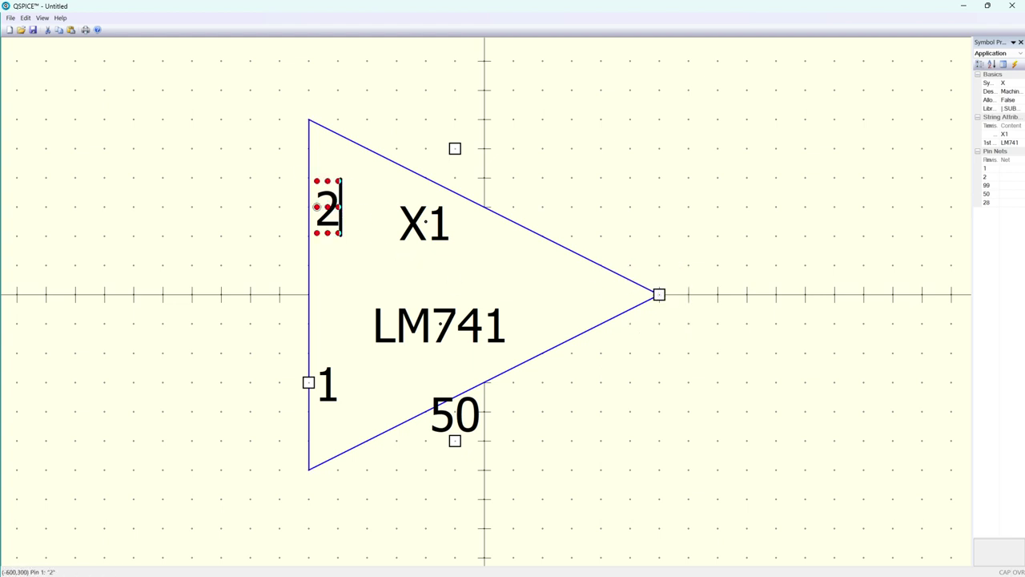
{"action": "left_click", "coordinate": [317, 207]}
{"action": "left_click", "coordinate": [324, 211]}
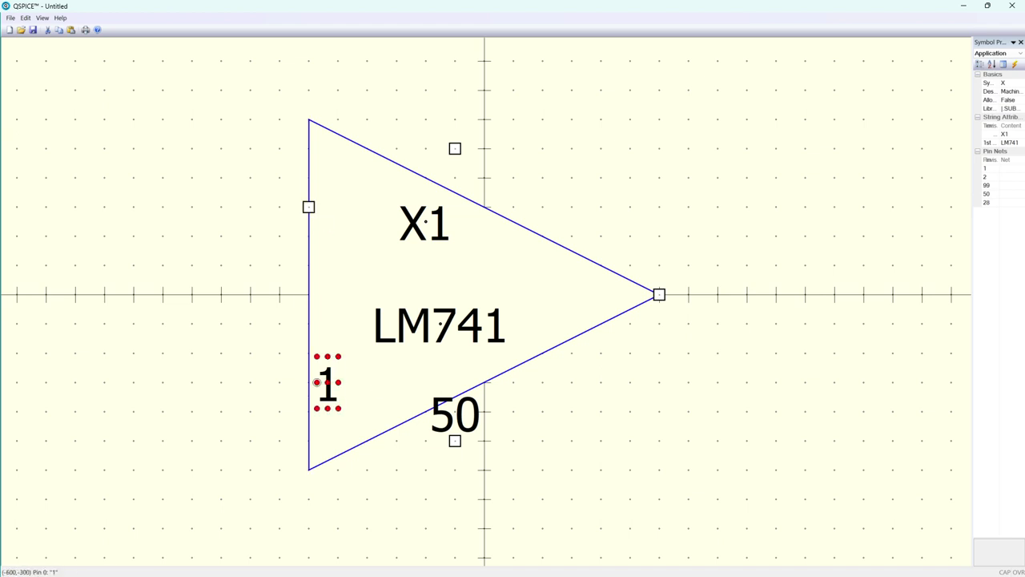
{"action": "left_click", "coordinate": [314, 382]}
{"action": "left_click", "coordinate": [317, 383]}
{"action": "left_click", "coordinate": [455, 439]}
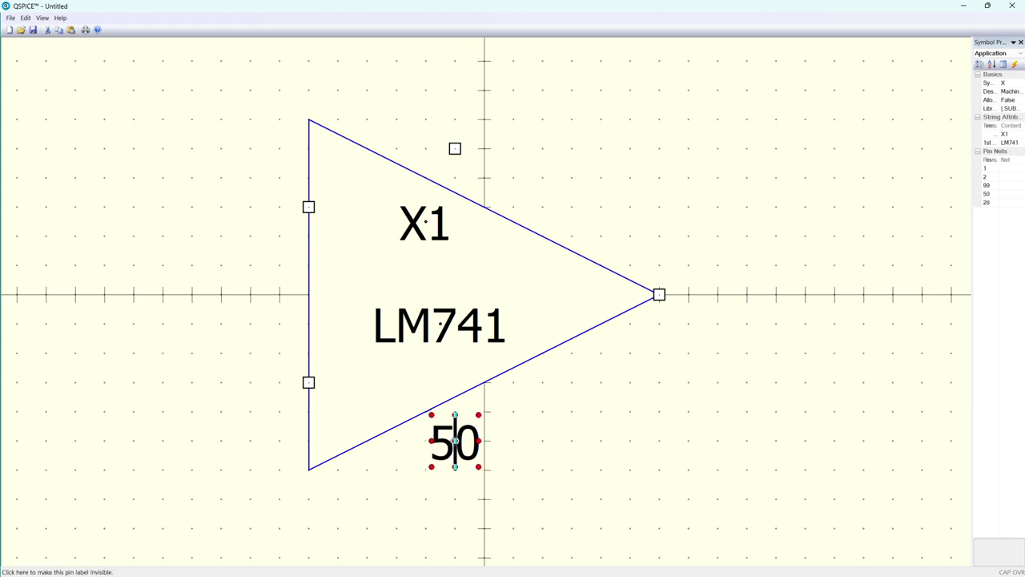
{"action": "left_click", "coordinate": [455, 416]}
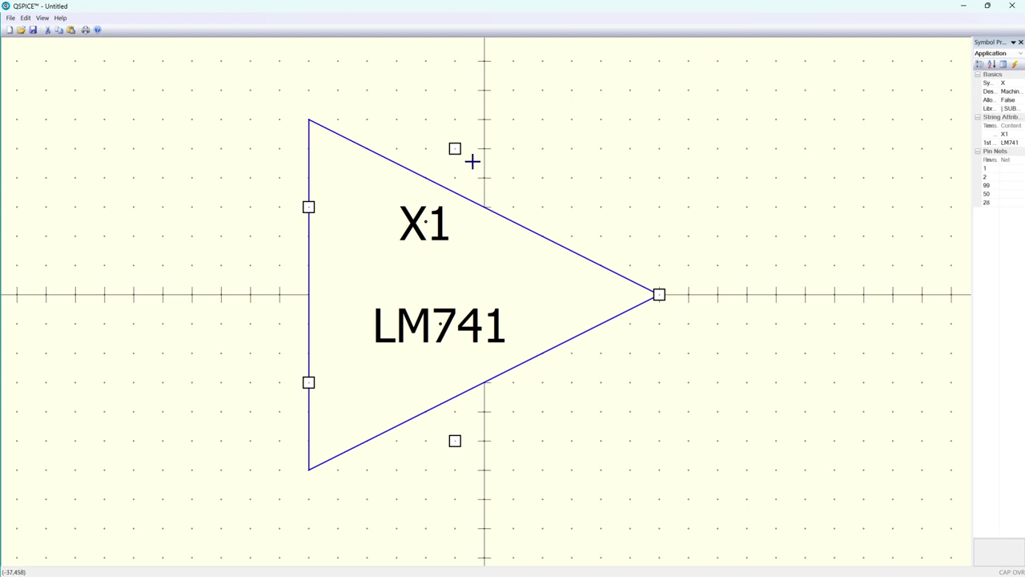
Draw a vertical line from pin 99 to pin 50, leaving only the supply leads outside the triangle visible
{"action": "right_click", "coordinate": [587, 149]}
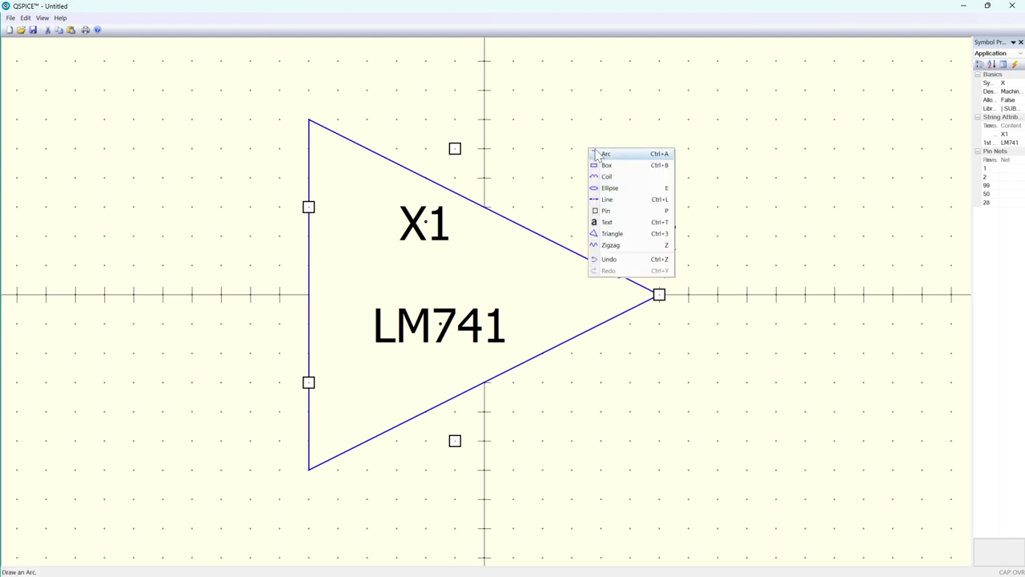
{"action": "left_click", "coordinate": [607, 199]}
{"action": "left_click", "coordinate": [455, 149]}
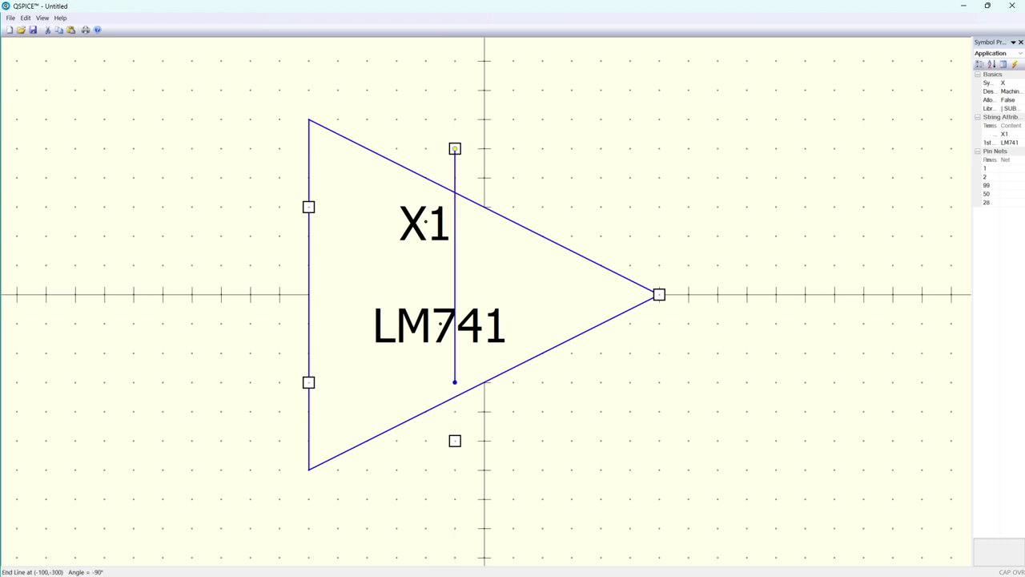
{"action": "left_click", "coordinate": [455, 441]}
{"action": "key", "text": "Escape"}
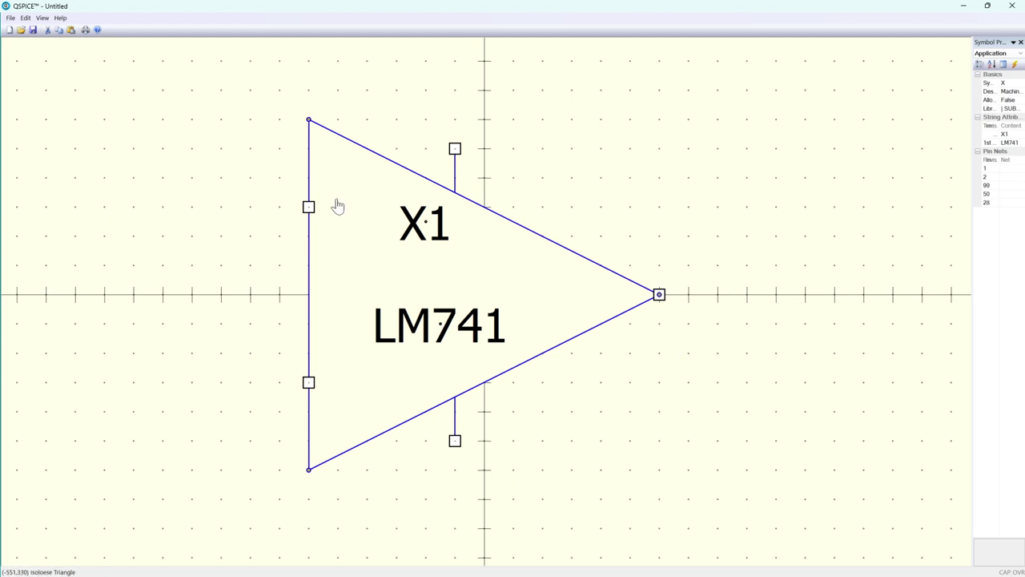
Add a "-" text inside the triangle beside pin 2, at about (-500, 300), and format it as blue comment text
{"action": "right_click", "coordinate": [340, 257]}
{"action": "right_click", "coordinate": [665, 194]}
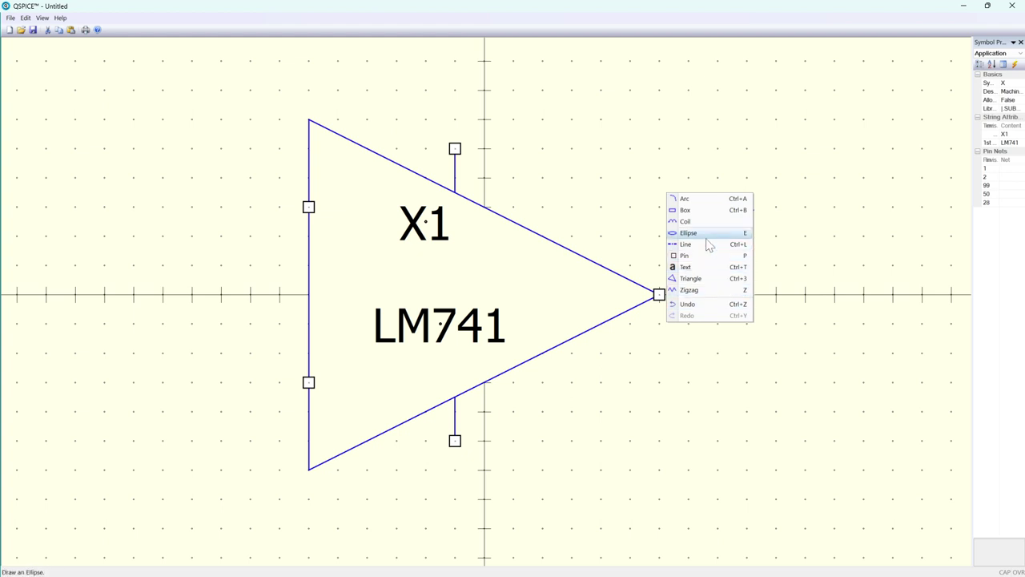
{"action": "left_click", "coordinate": [702, 270]}
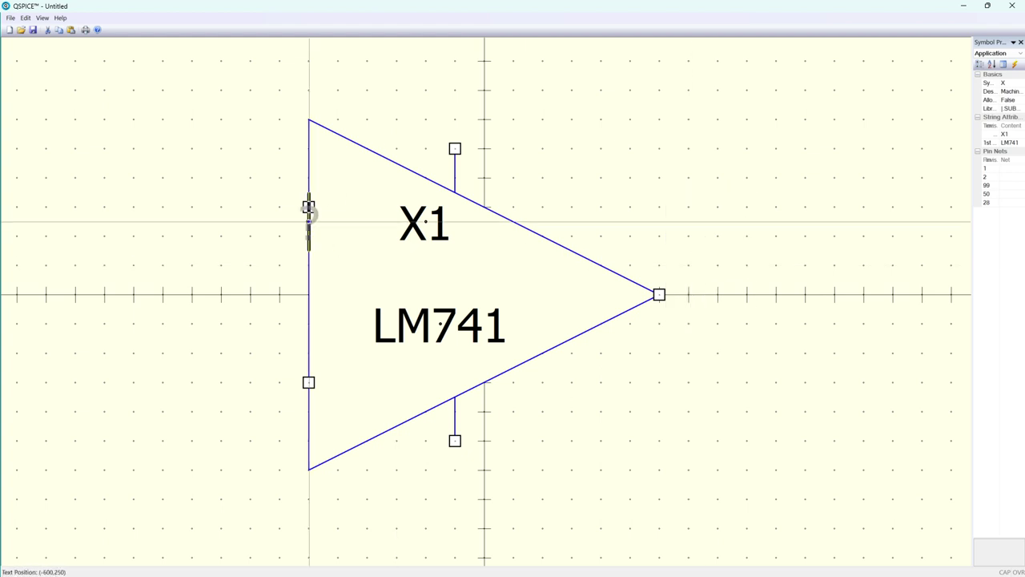
{"action": "left_click", "coordinate": [337, 208]}
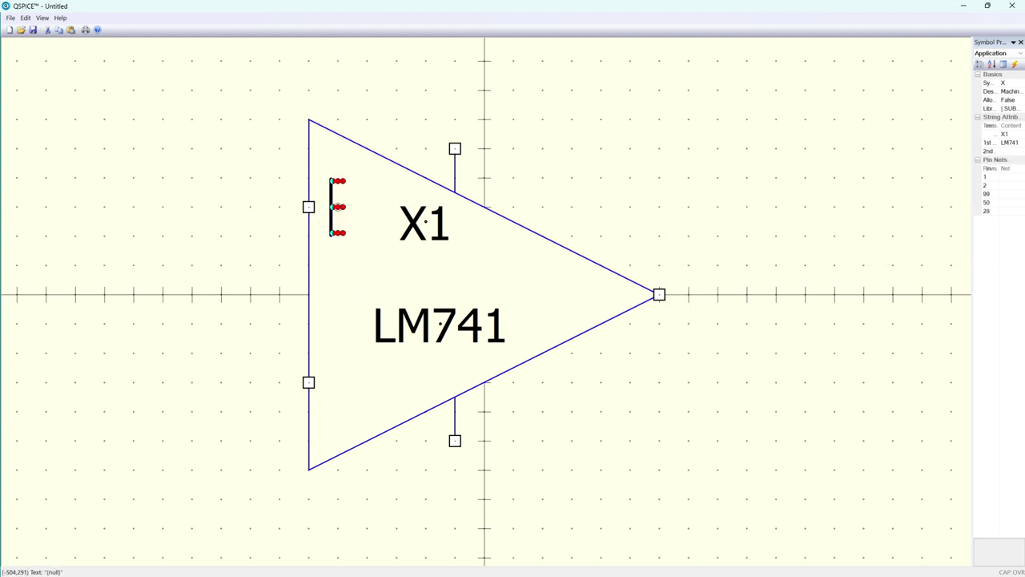
{"action": "type", "text": "-"}
{"action": "right_click", "coordinate": [337, 214]}
{"action": "left_click", "coordinate": [376, 297]}
Copy the "-" text to a spot beside pin 1 and change the copy to "+"
{"action": "key", "text": "ctrl+c"}
{"action": "left_click", "coordinate": [338, 382]}
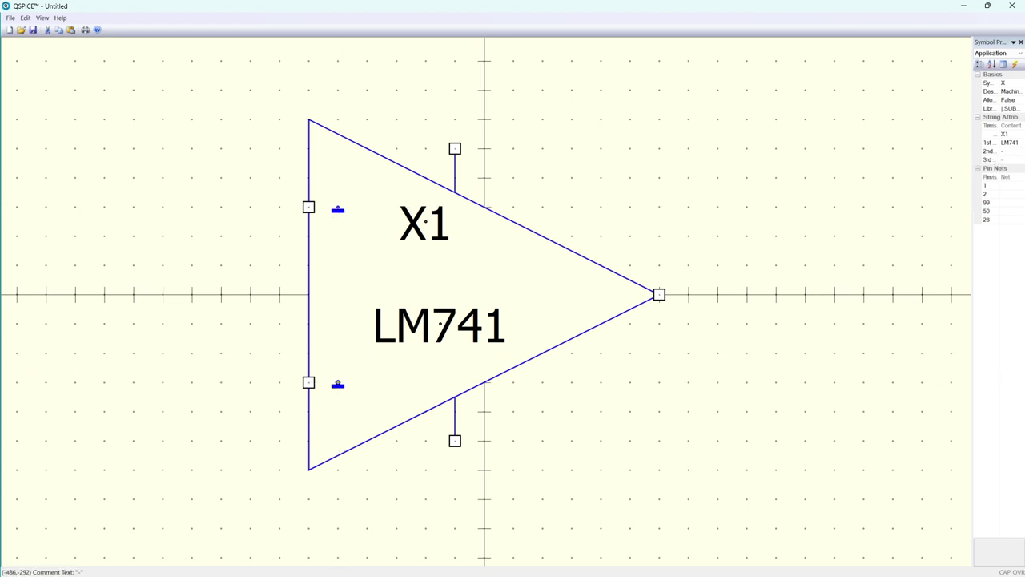
{"action": "double_click", "coordinate": [337, 386]}
{"action": "type", "text": "+"}
{"action": "key", "text": "Return"}
Draw a sample zigzag shape in the empty area above and beyond the triangle's apex
{"action": "scroll", "coordinate": [806, 268], "scroll_direction": "down", "scroll_amount": 2}
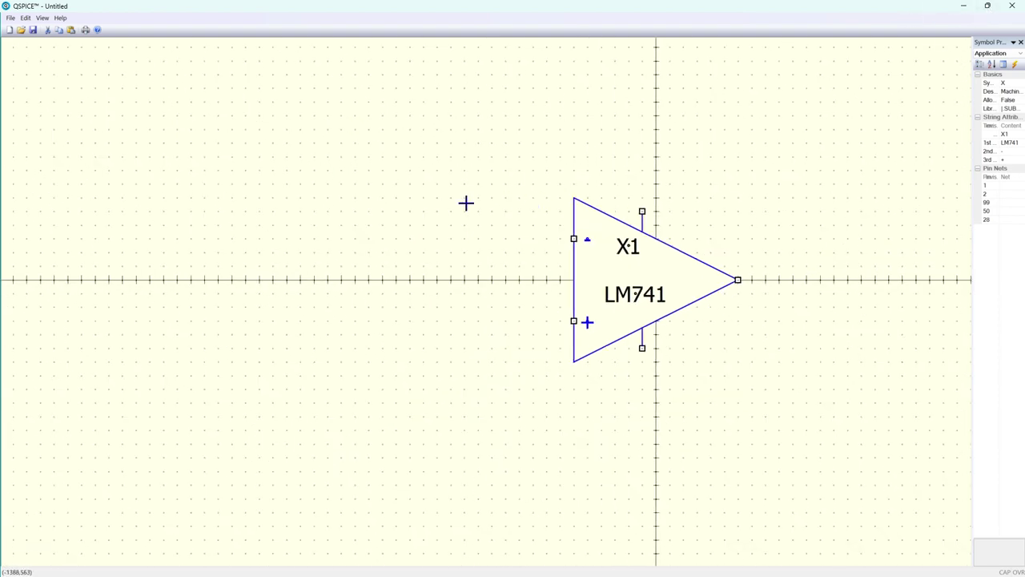
{"action": "scroll", "coordinate": [467, 203], "scroll_direction": "up", "scroll_amount": 5}
{"action": "scroll", "coordinate": [332, 305], "scroll_direction": "down", "scroll_amount": 1}
{"action": "scroll", "coordinate": [210, 266], "scroll_direction": "down", "scroll_amount": 2}
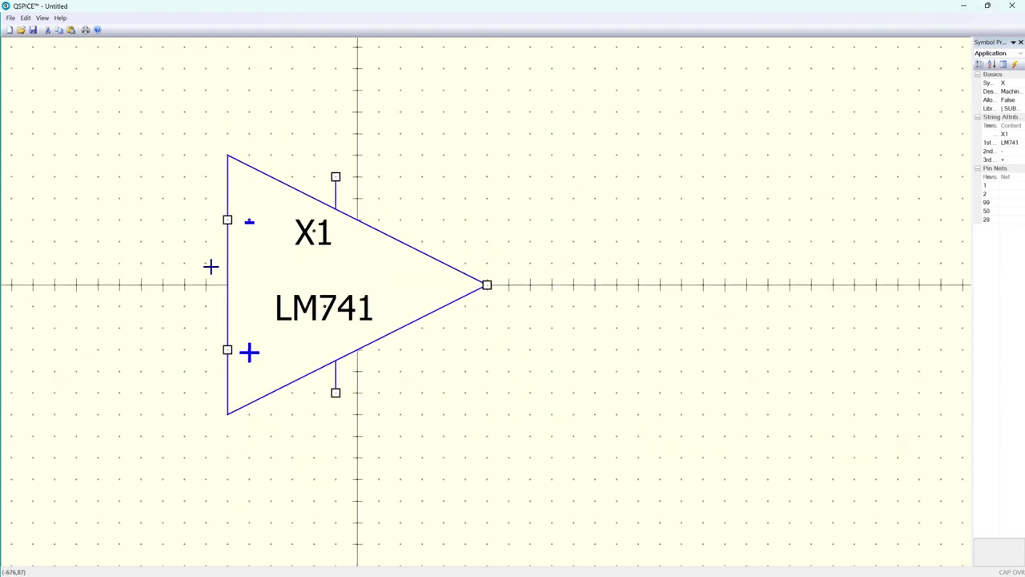
{"action": "scroll", "coordinate": [210, 266], "scroll_direction": "down", "scroll_amount": 1}
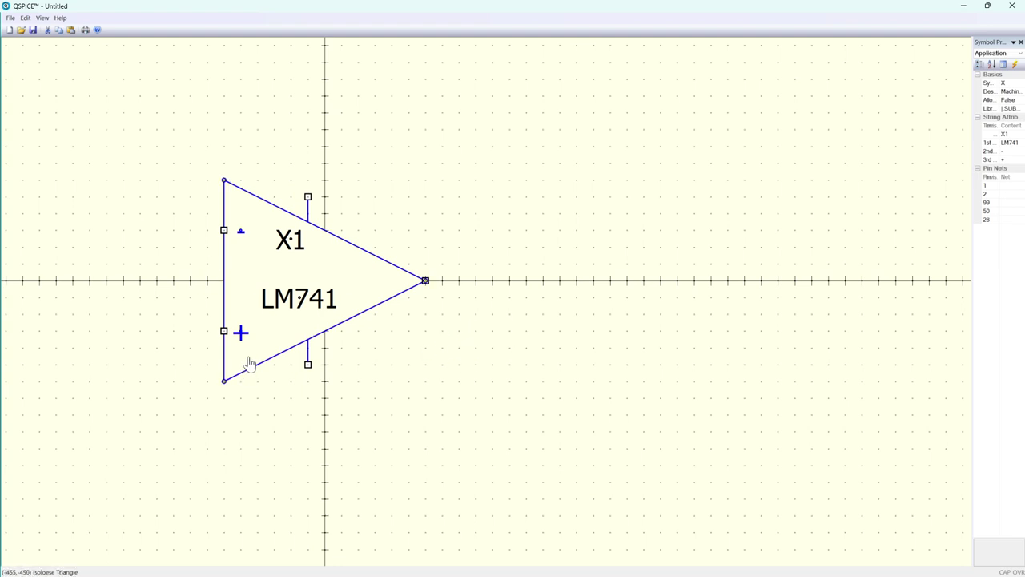
{"action": "right_click", "coordinate": [532, 202]}
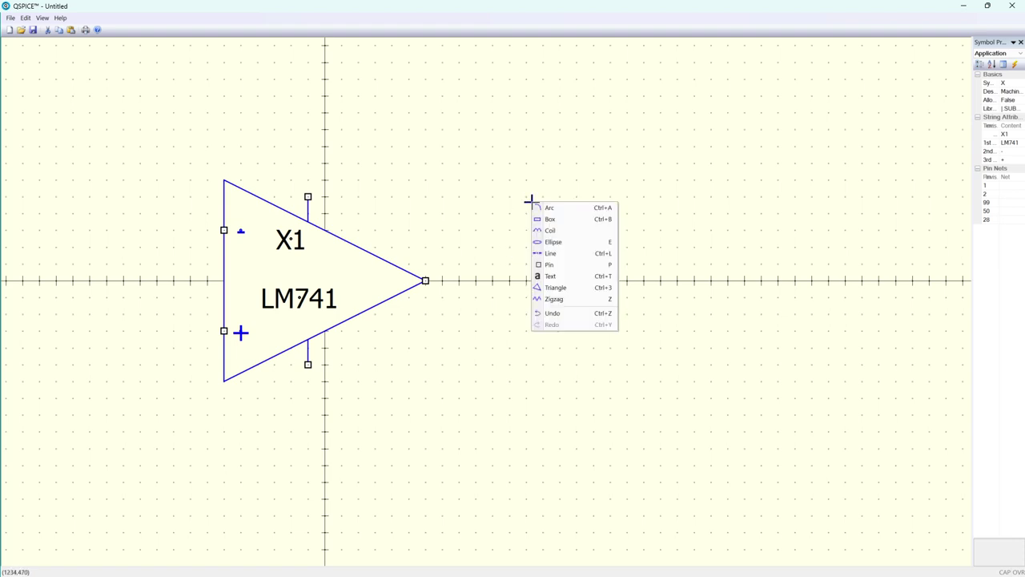
{"action": "left_click", "coordinate": [574, 299]}
{"action": "left_click_drag", "start_coordinate": [669, 230], "coordinate": [665, 226]}
{"action": "left_click", "coordinate": [481, 190]}
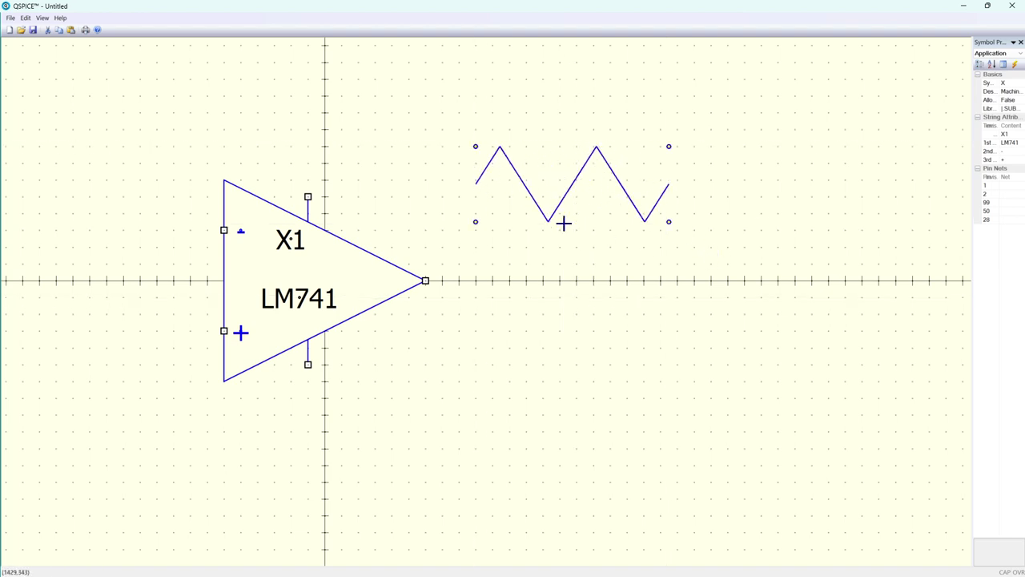
{"action": "left_click", "coordinate": [702, 180]}
Draw a sample four-arch coil shape below the zigzag
{"action": "right_click", "coordinate": [546, 303]}
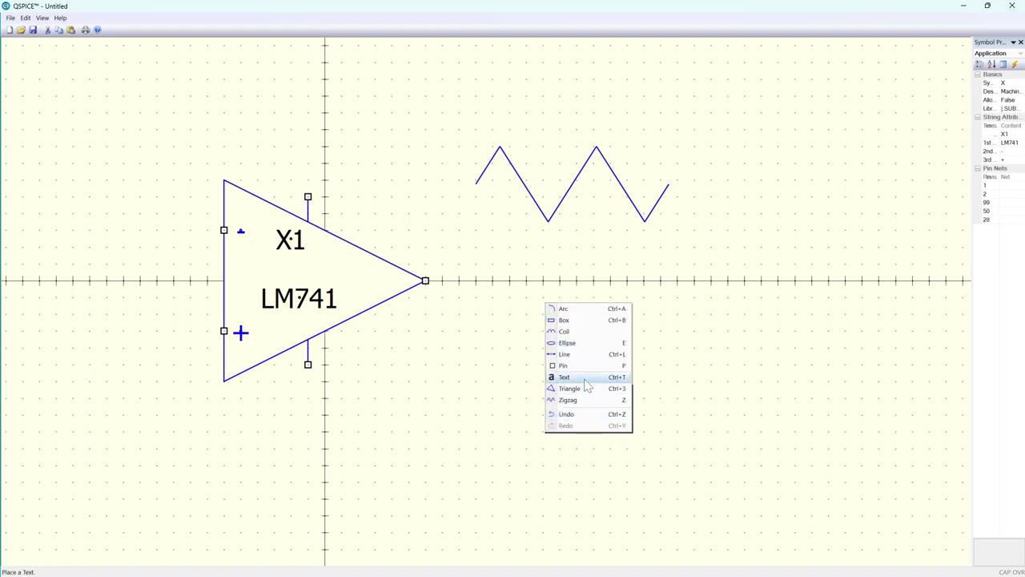
{"action": "left_click", "coordinate": [587, 340]}
{"action": "left_click", "coordinate": [492, 305]}
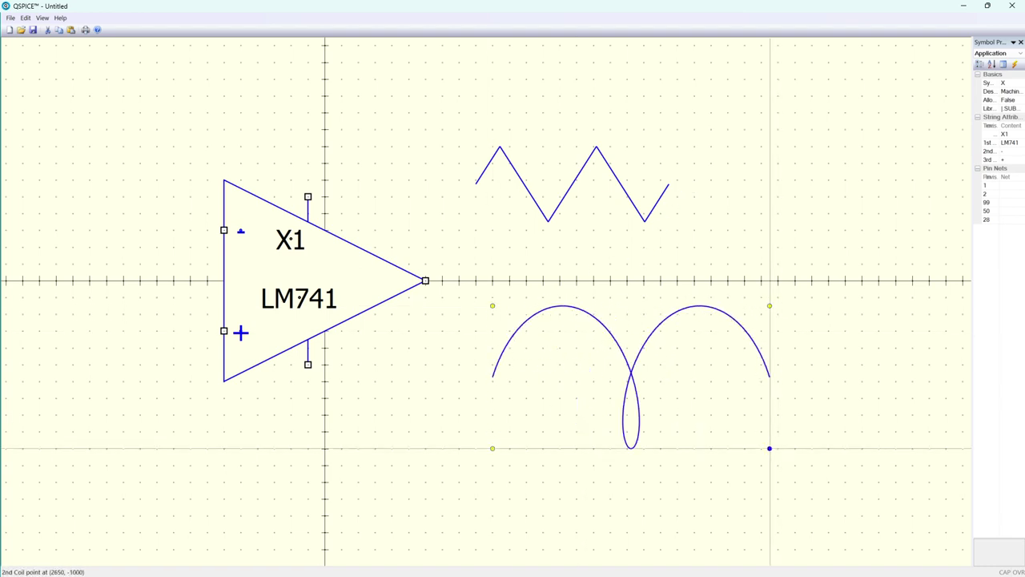
{"action": "left_click", "coordinate": [870, 423]}
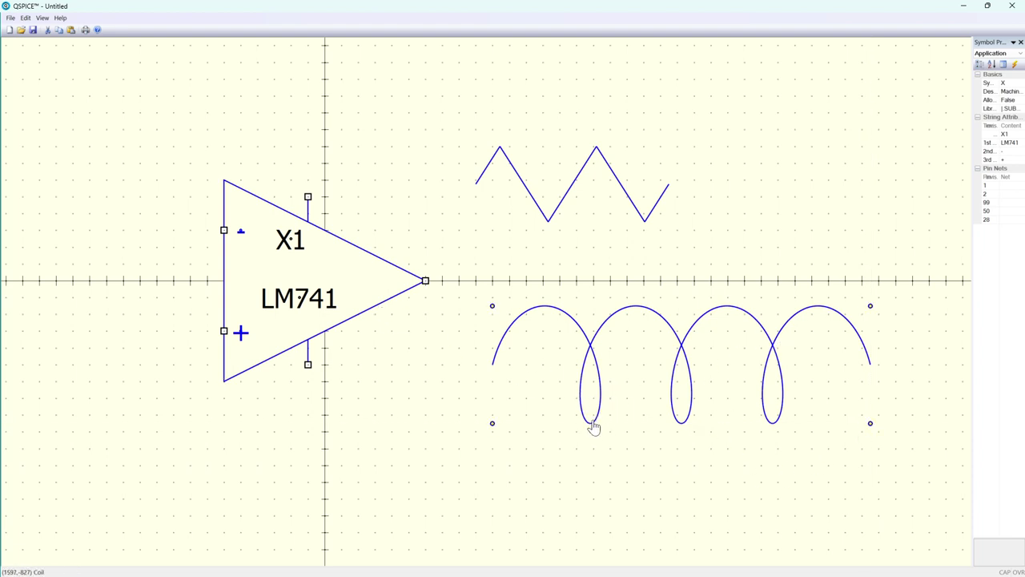
Delete the sample coil and zigzag so only the op-amp symbol remains
{"action": "key", "text": "Delete"}
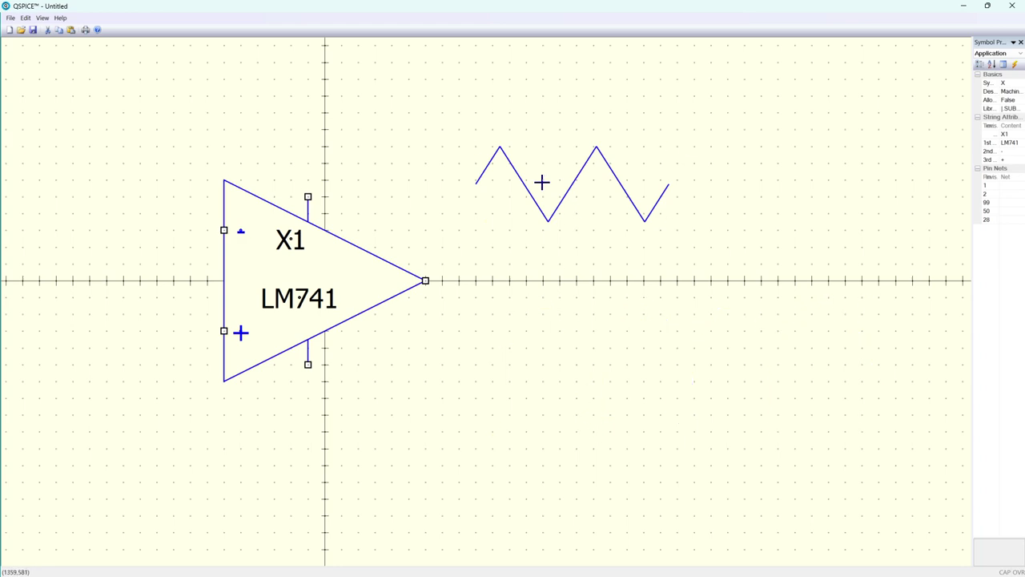
{"action": "key", "text": "Delete"}
{"action": "key", "text": "space"}
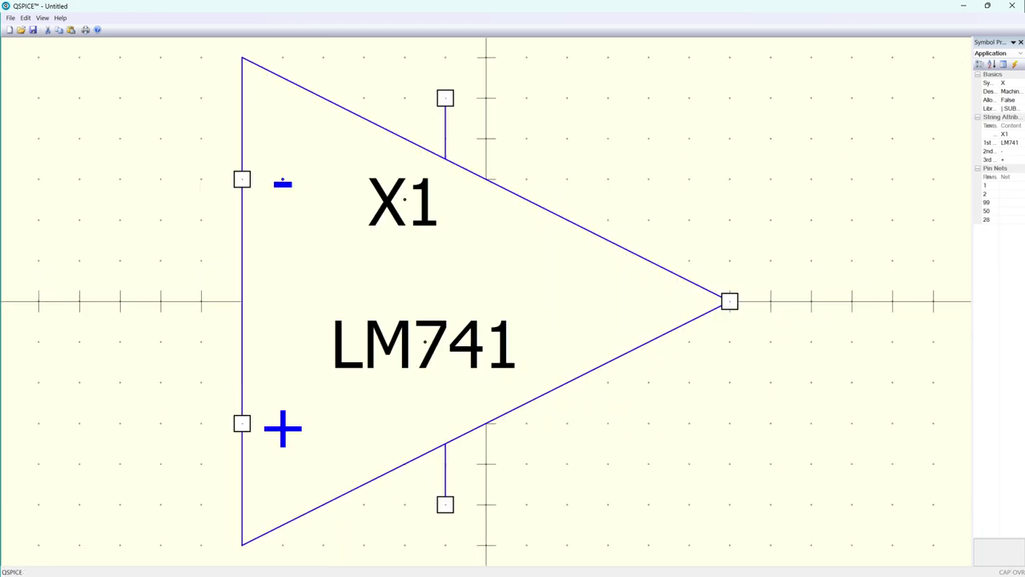
Replace the yellow autogenerated X1 in the ModelTitle.qsch schematic with the new triangular LM741 symbol
{"action": "left_click", "coordinate": [989, 7]}
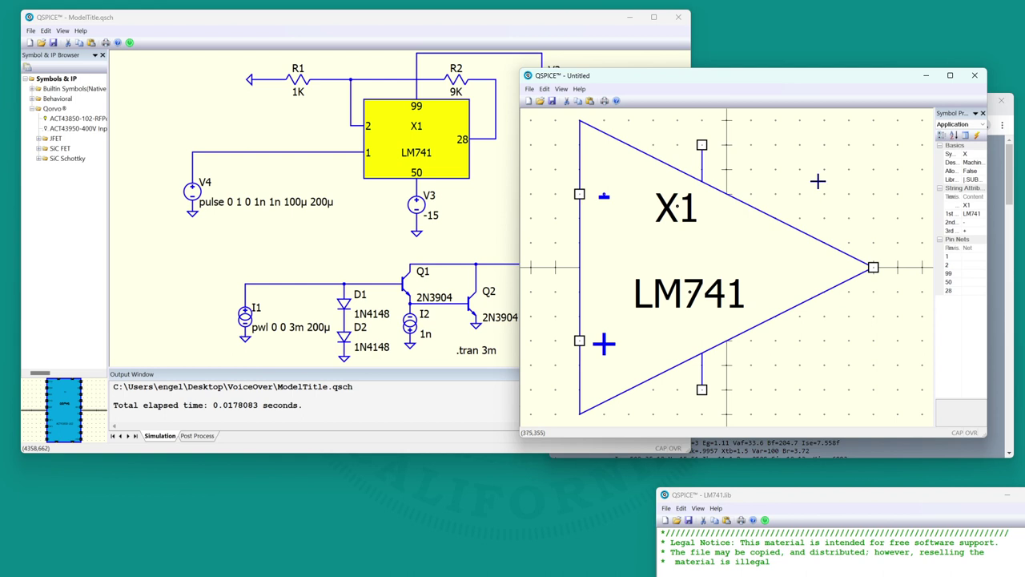
{"action": "scroll", "coordinate": [840, 174], "scroll_direction": "down", "scroll_amount": 1}
{"action": "scroll", "coordinate": [845, 189], "scroll_direction": "down", "scroll_amount": 1}
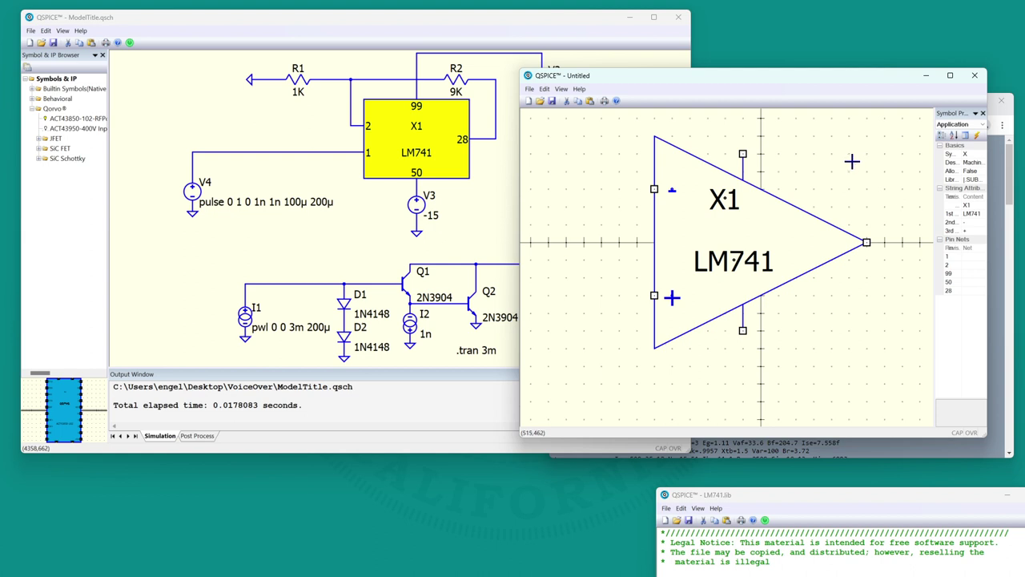
{"action": "left_click", "coordinate": [505, 197]}
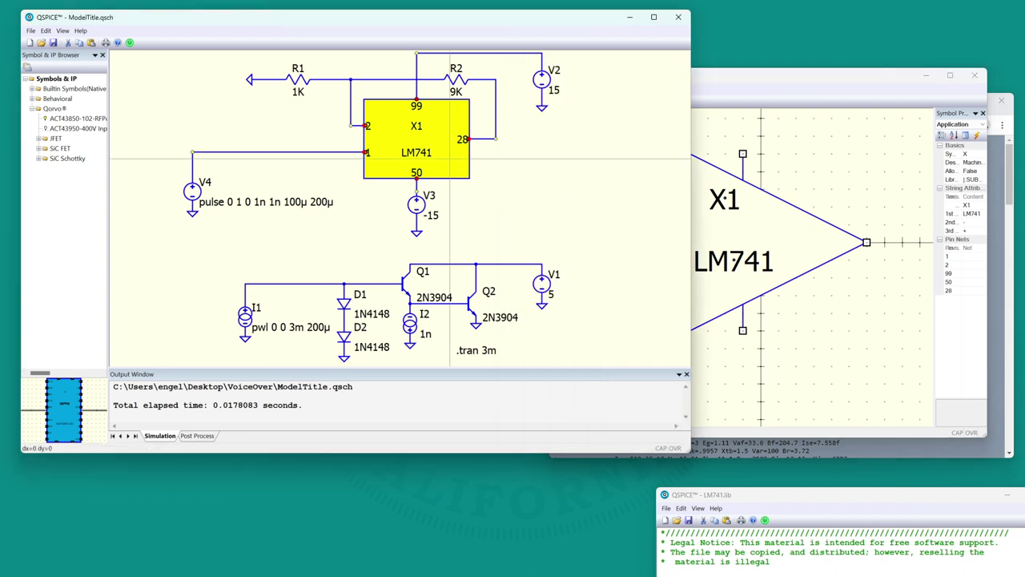
{"action": "key", "text": "Delete"}
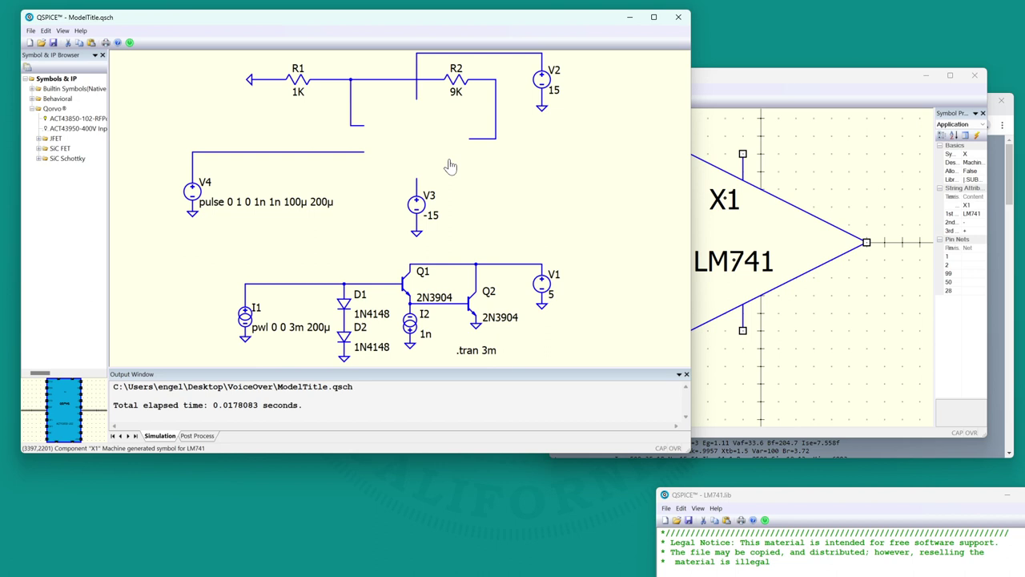
{"action": "key", "text": "ctrl+v"}
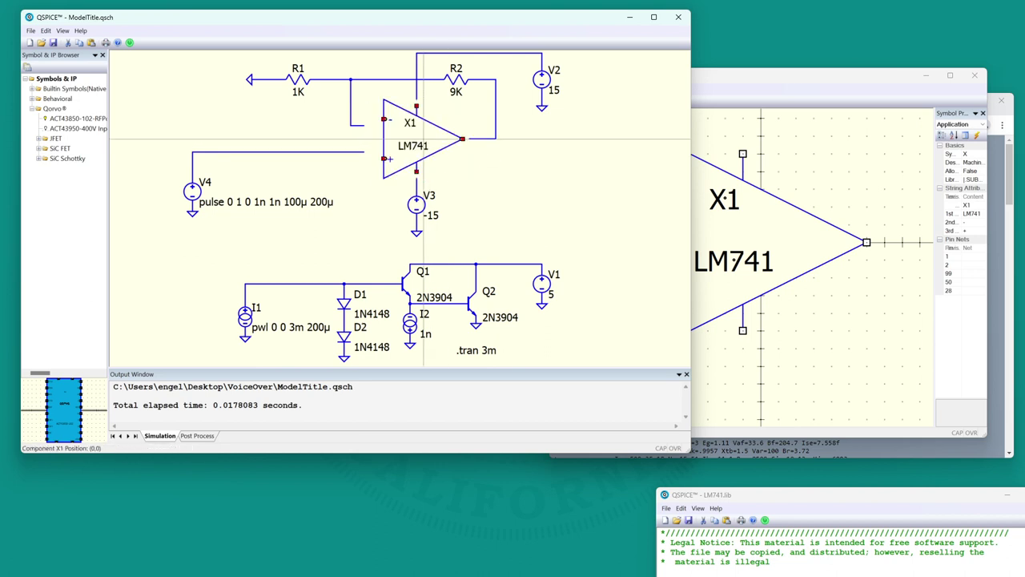
{"action": "left_click", "coordinate": [424, 139]}
Reconnect the triangular X1: R2's feedback wire to the output, V4 to the + input, and the R1-R2 node to the - input
{"action": "left_click", "coordinate": [469, 140]}
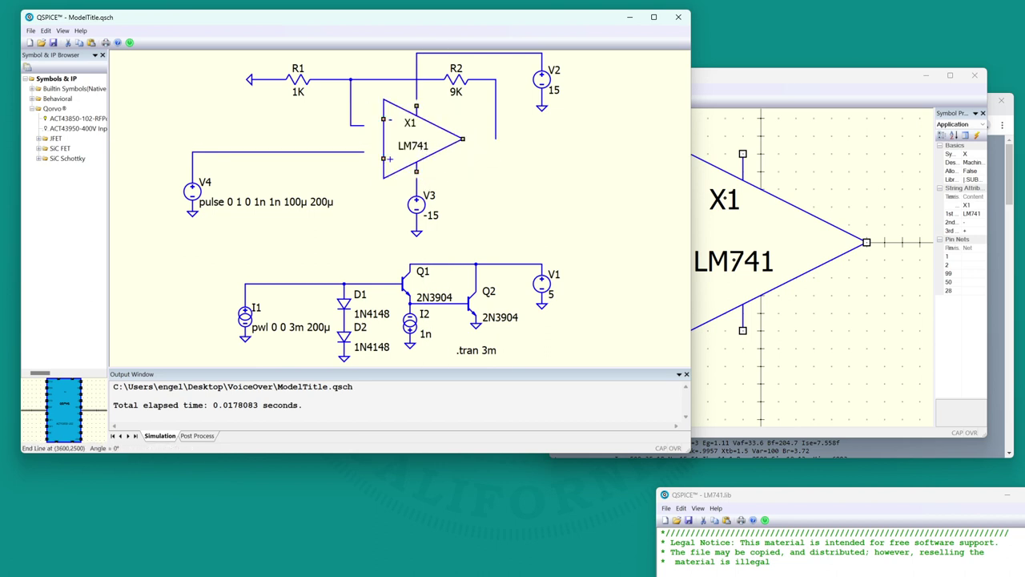
{"action": "left_click", "coordinate": [462, 138]}
{"action": "left_click_drag", "start_coordinate": [357, 126], "coordinate": [384, 158]}
{"action": "left_click_drag", "start_coordinate": [192, 152], "coordinate": [192, 159]}
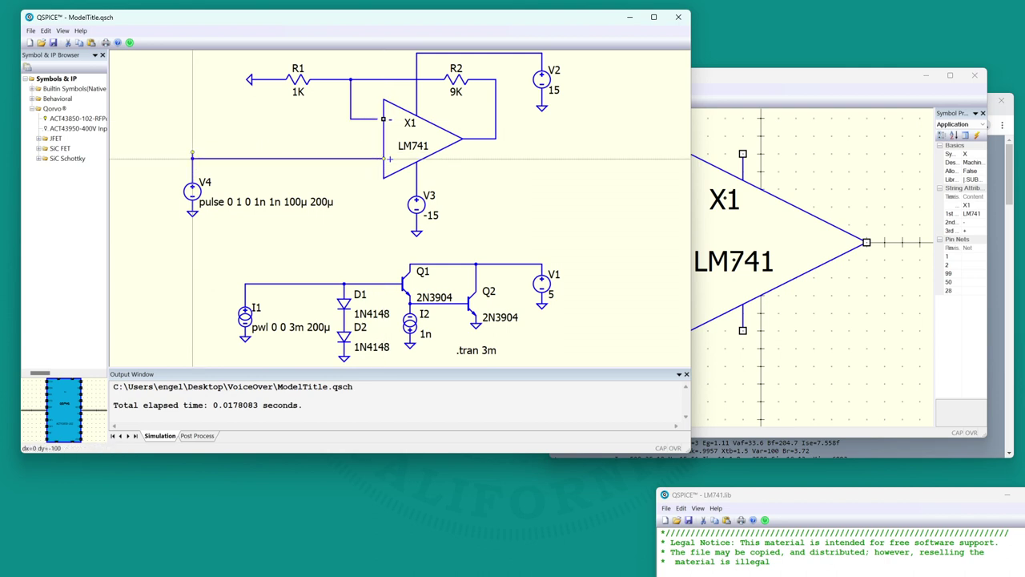
{"action": "left_click_drag", "start_coordinate": [377, 120], "coordinate": [384, 119]}
{"action": "key", "text": "space"}
Run the transient simulation and plot the op-amp's output and input voltages, V(n06) and V(n08)
{"action": "left_click", "coordinate": [928, 77]}
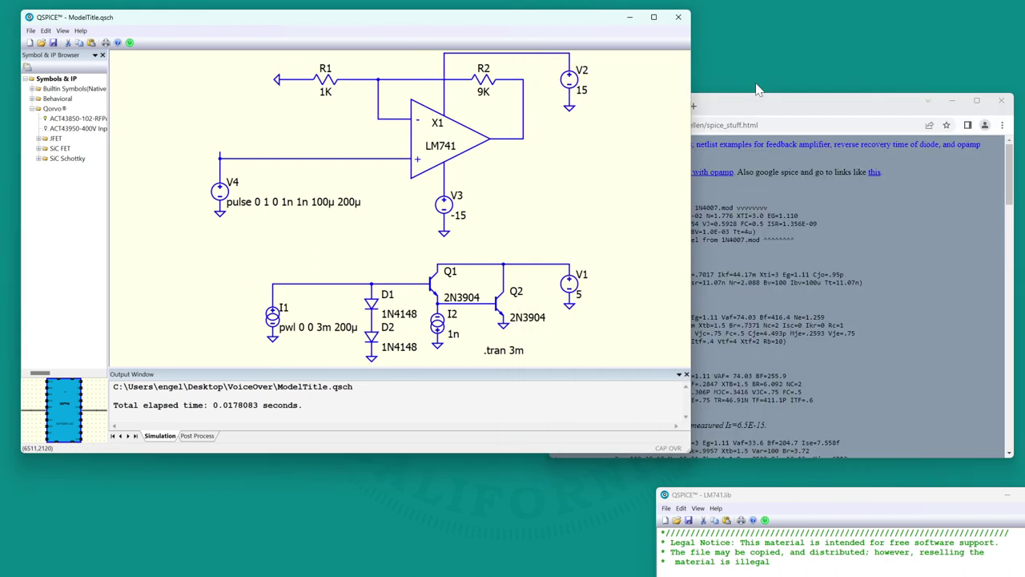
{"action": "right_click", "coordinate": [572, 156]}
{"action": "left_click", "coordinate": [591, 169]}
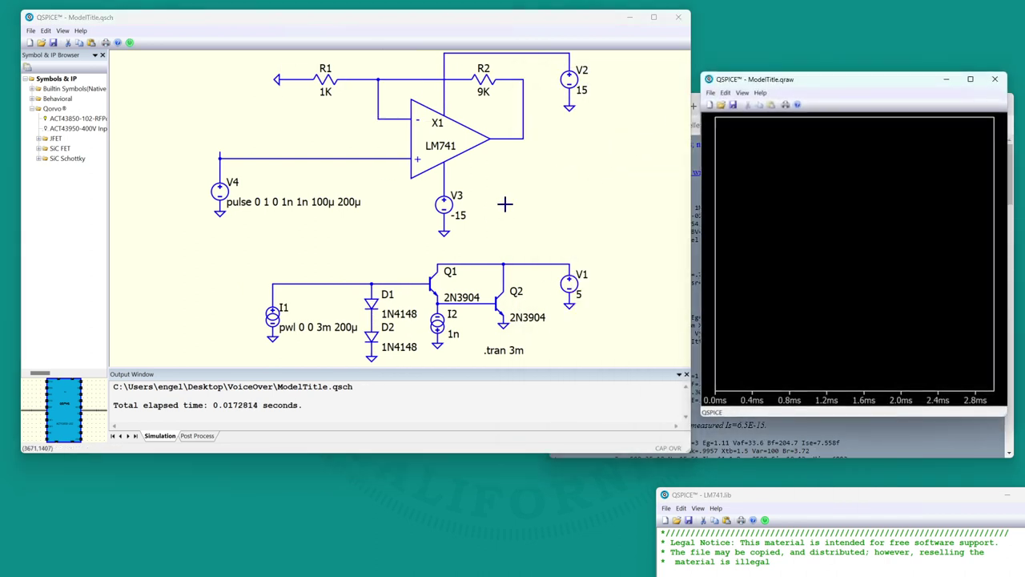
{"action": "left_click", "coordinate": [374, 163]}
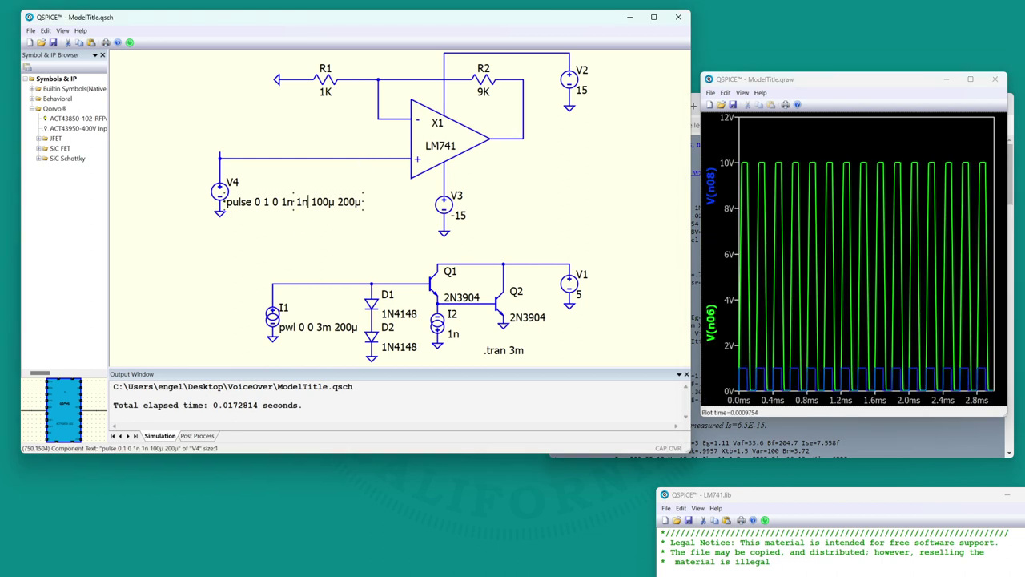
Set source V4 to "sine 0 1 1K" and rerun the simulation
{"action": "type", "text": "sine "}
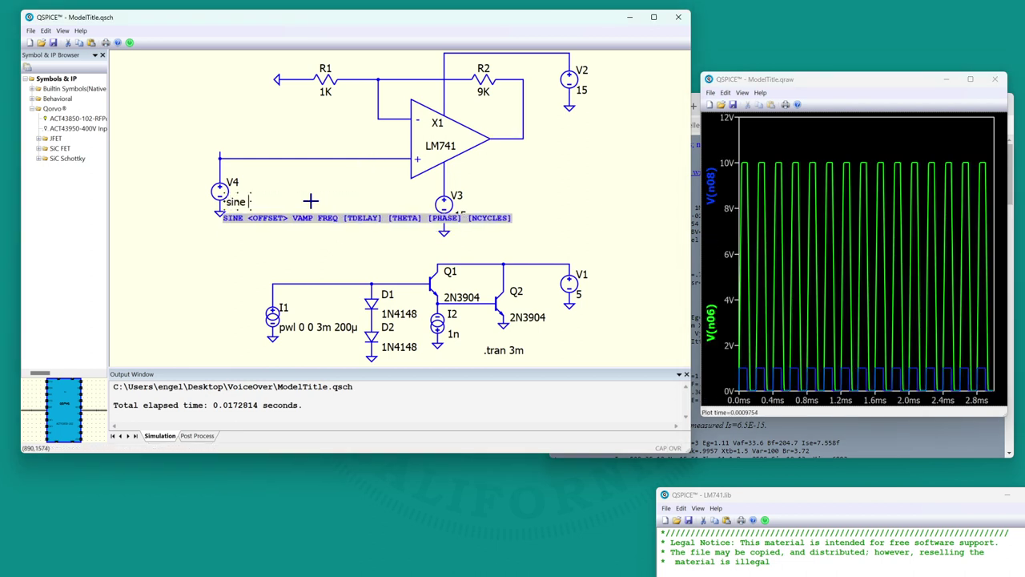
{"action": "type", "text": "0 1 1K"}
{"action": "key", "text": "Return"}
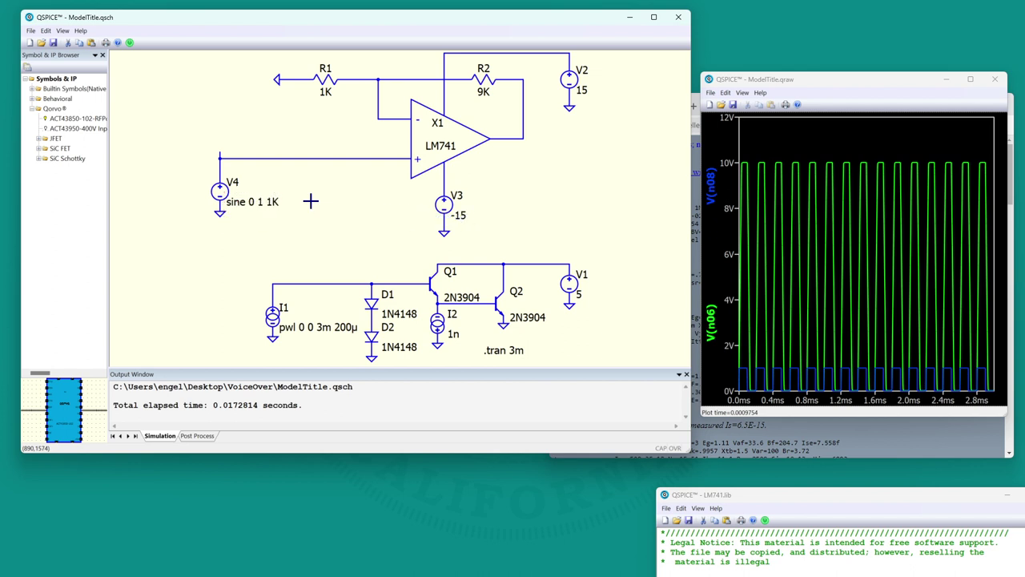
{"action": "right_click", "coordinate": [310, 201]}
{"action": "left_click", "coordinate": [361, 206]}
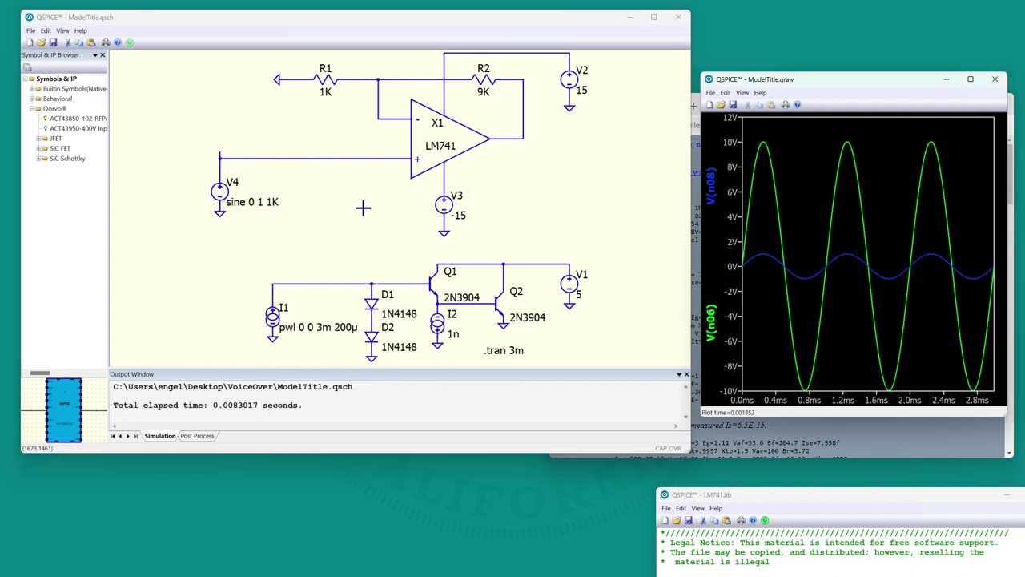